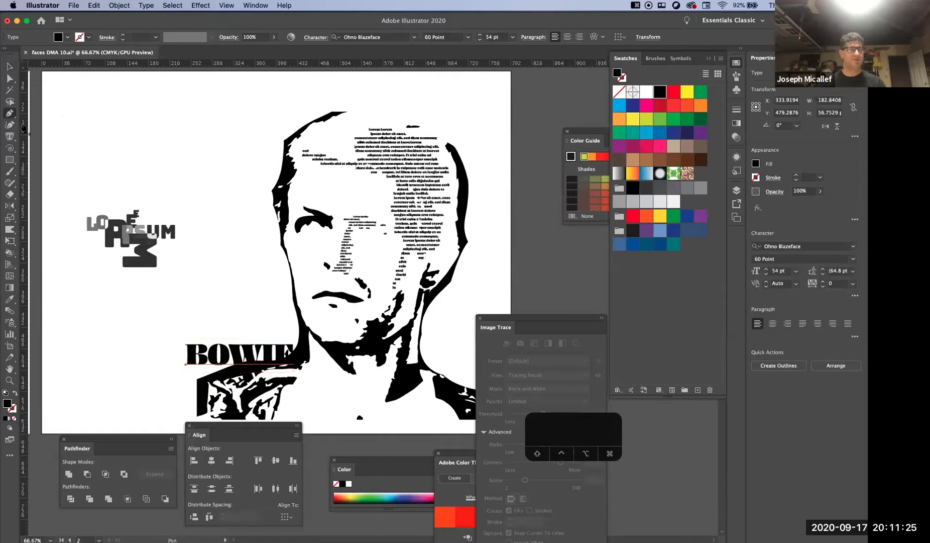
left_click(37, 159)
left_click(119, 142)
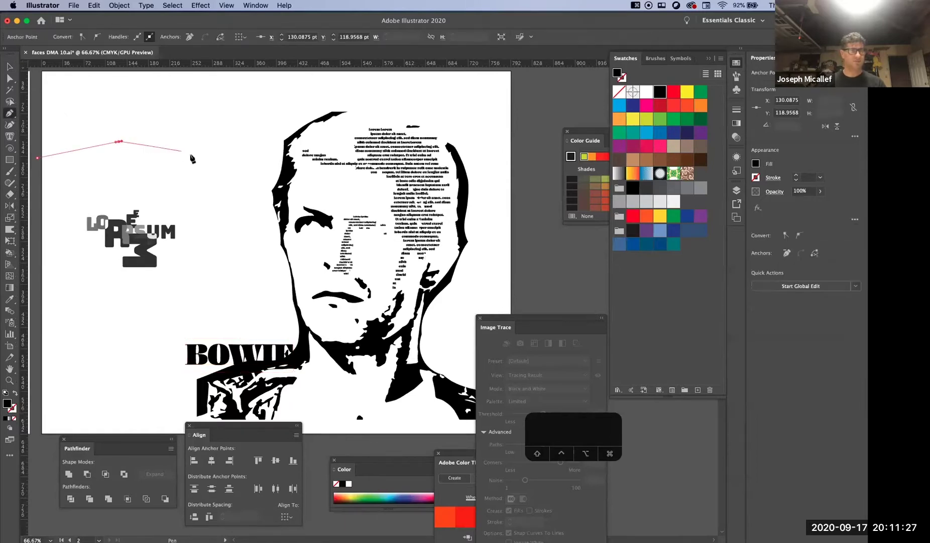
key("cmd+z")
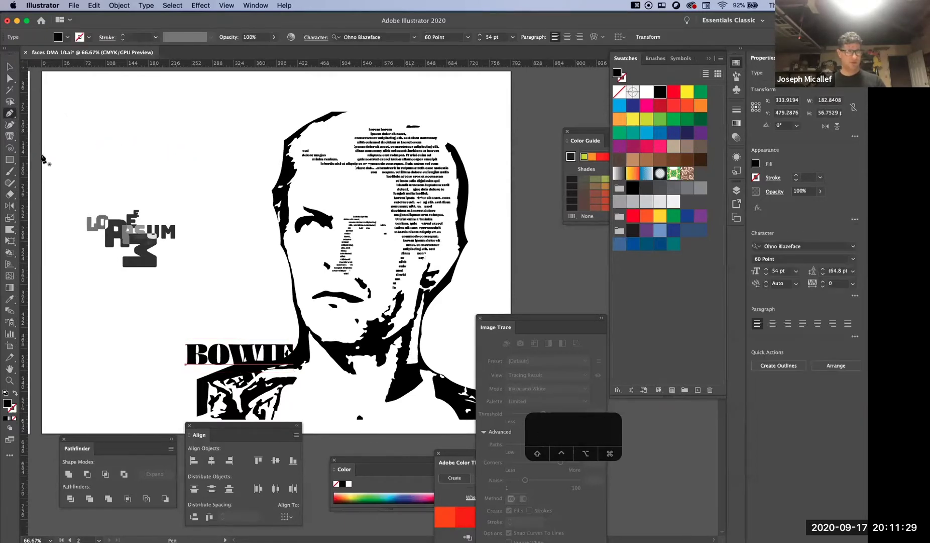
- Draw an S-shaped open path with the Pen tool from the artboard's left edge down to the nose of the portrait
left_click_drag(103, 142, 104, 138)
left_click_drag(225, 214, 269, 267)
left_click(332, 275)
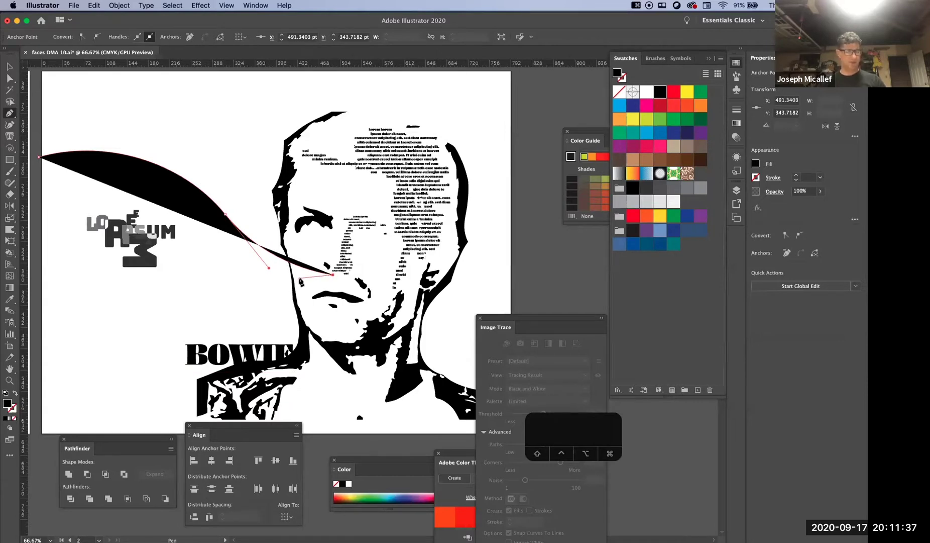
- Turn the S-shaped path into type on a path with placeholder text, using the regular Type tool
left_click(10, 67)
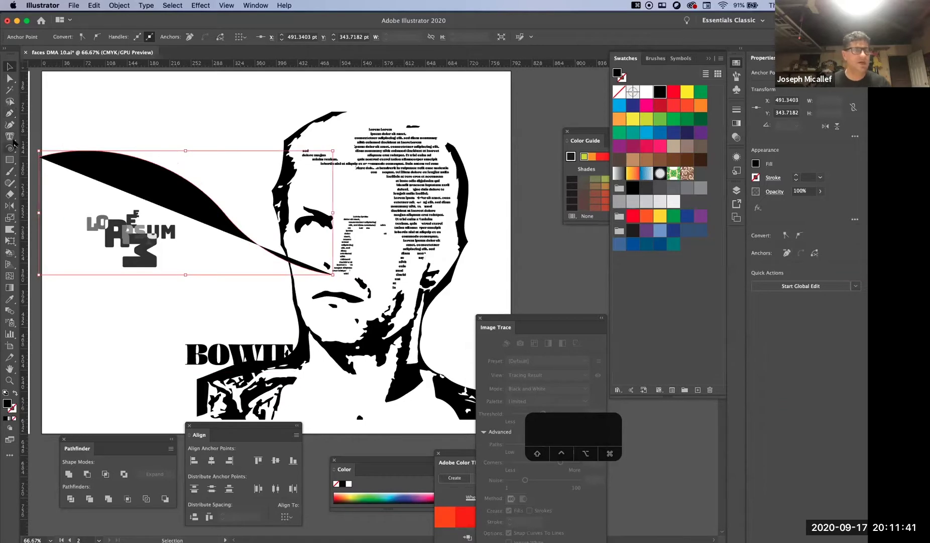
left_click(10, 136)
left_click(10, 135)
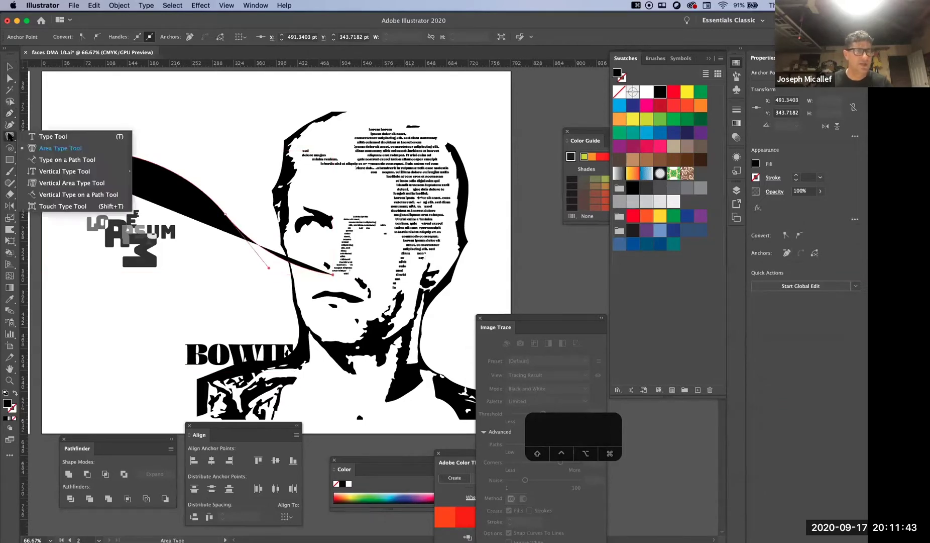
left_click(50, 136)
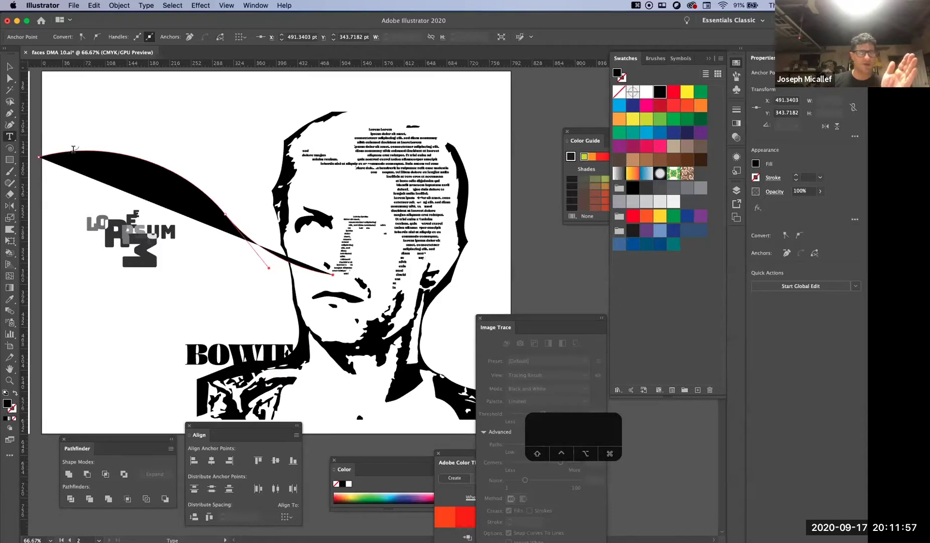
left_click(73, 149)
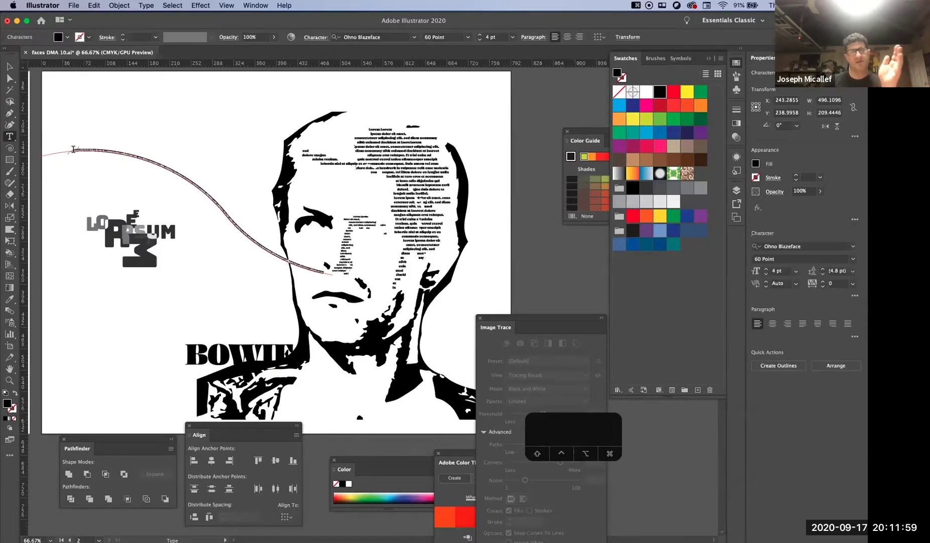
- Increase the font size of the placeholder text on the path to 20 pt
key("super+shift+period")
key("super+shift+period")
key("super+shift+period")
key("super+shift+period")
key("super+shift+period")
key("super+shift+period")
key("super+shift+period")
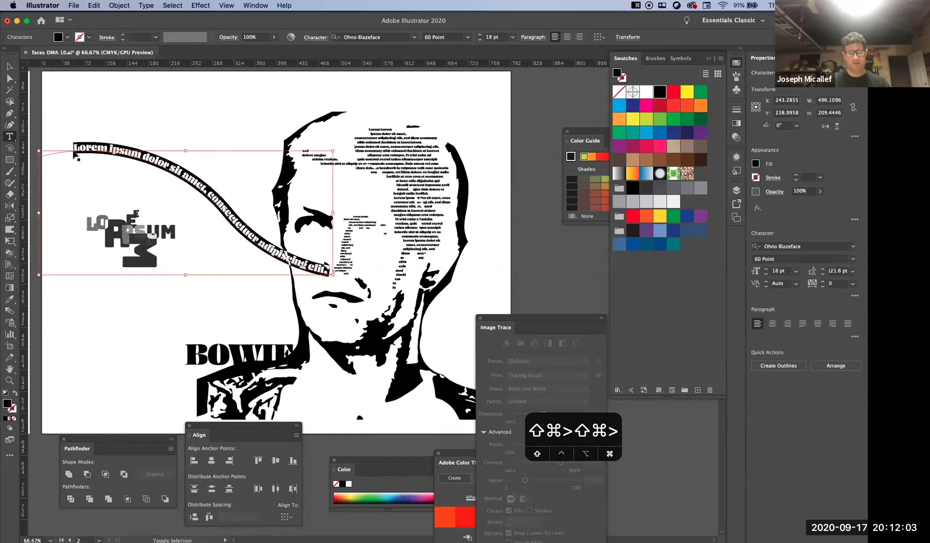
key("super+shift+period")
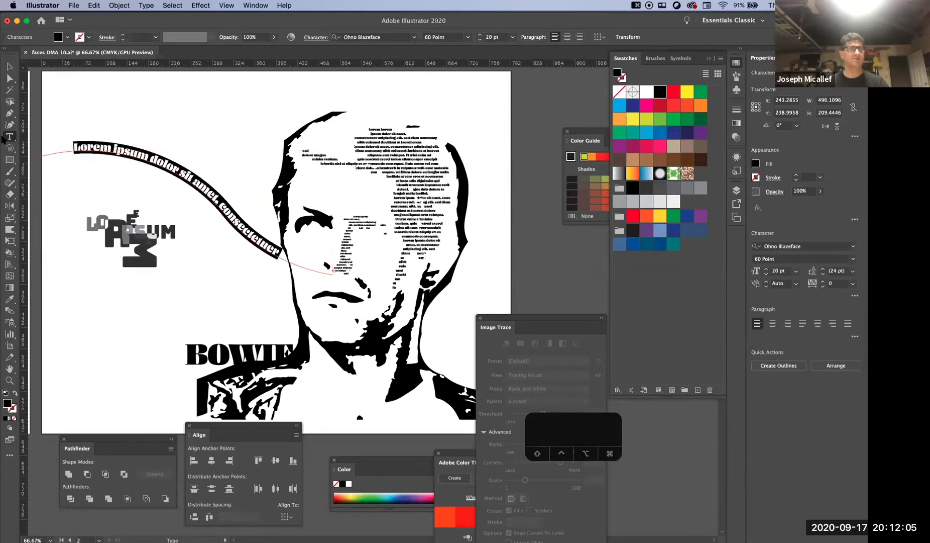
- Draw a second curved Pen path above the curved text, ending at the left side of the forehead, and deselect it
left_click(10, 114)
left_click(116, 98)
left_click_drag(180, 108, 210, 132)
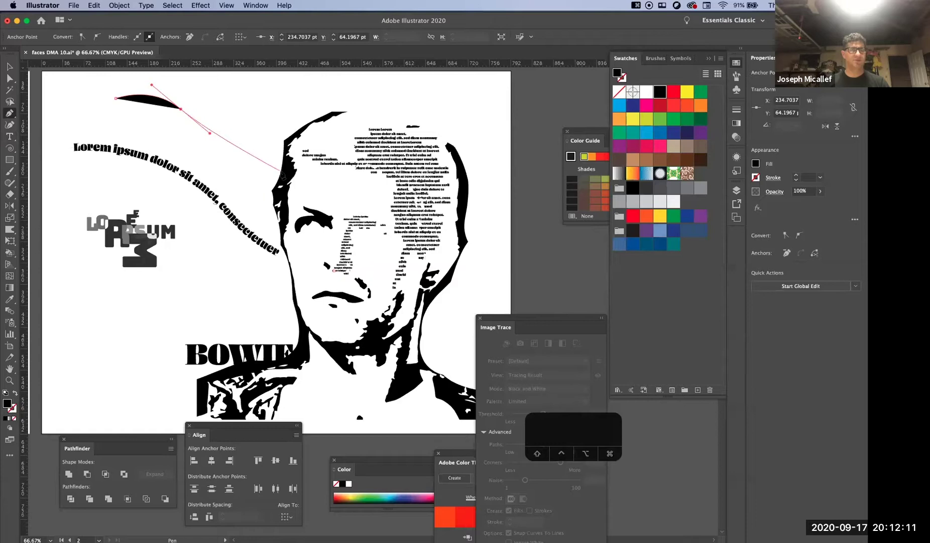
left_click(281, 172)
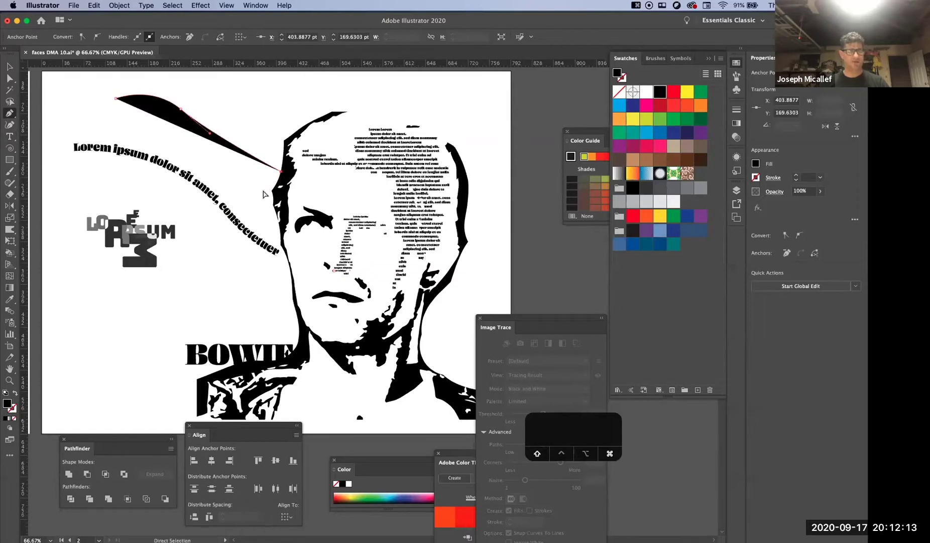
key("super+shift+a")
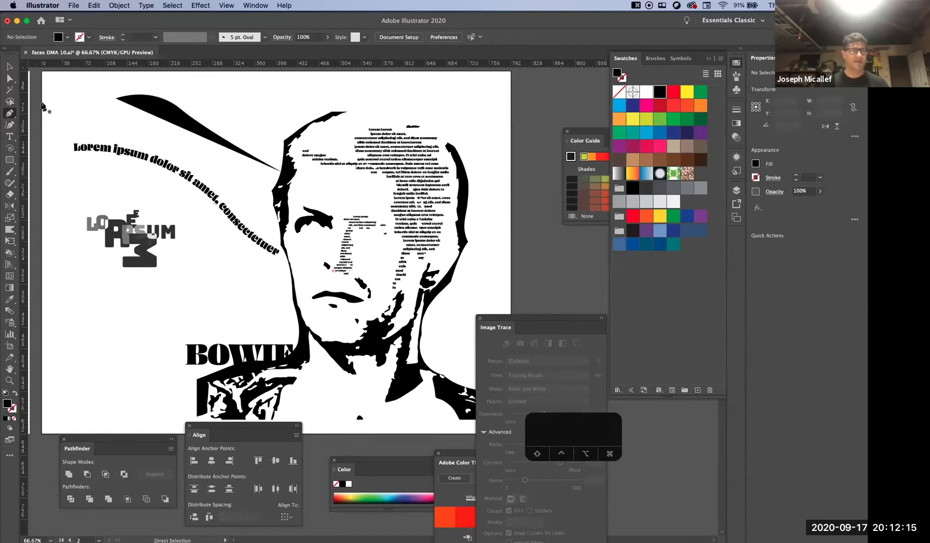
- Place placeholder type along the upper curved path and finish the text editing
left_click(9, 137)
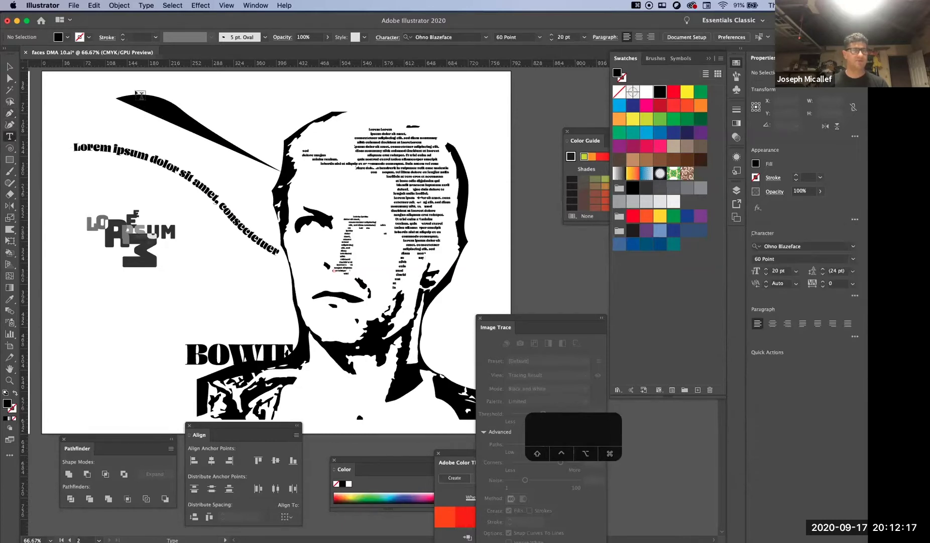
left_click(136, 92)
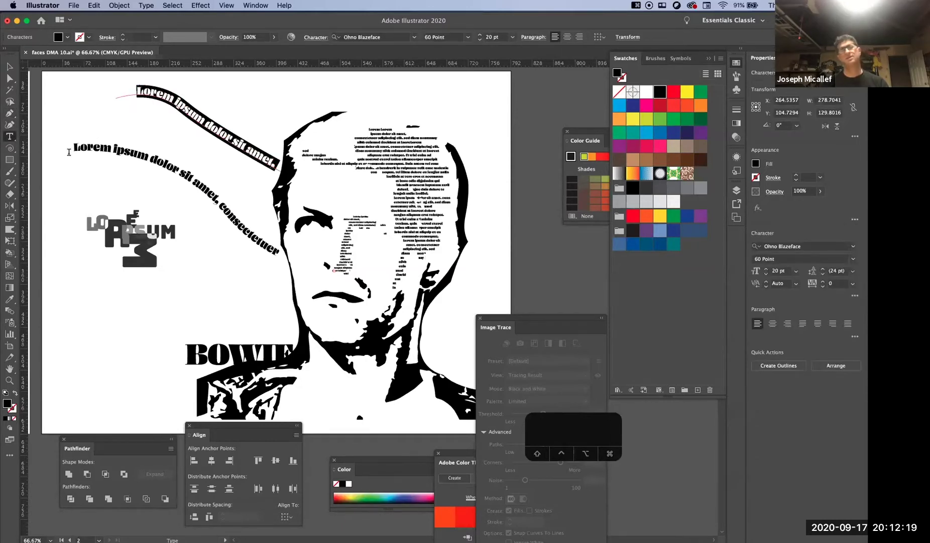
key("Escape")
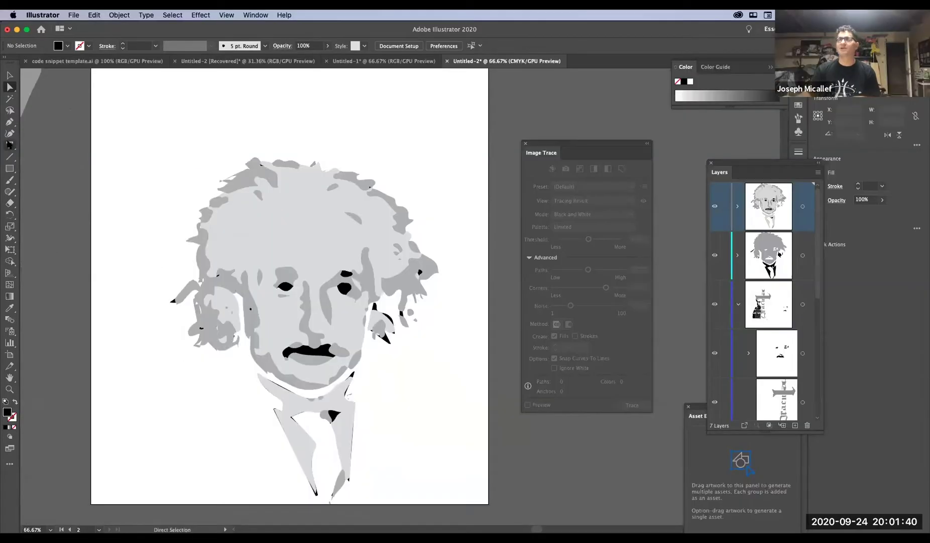
- Activate the Curvature tool and lock the two layers directly beneath the top portrait layer
left_click(12, 136)
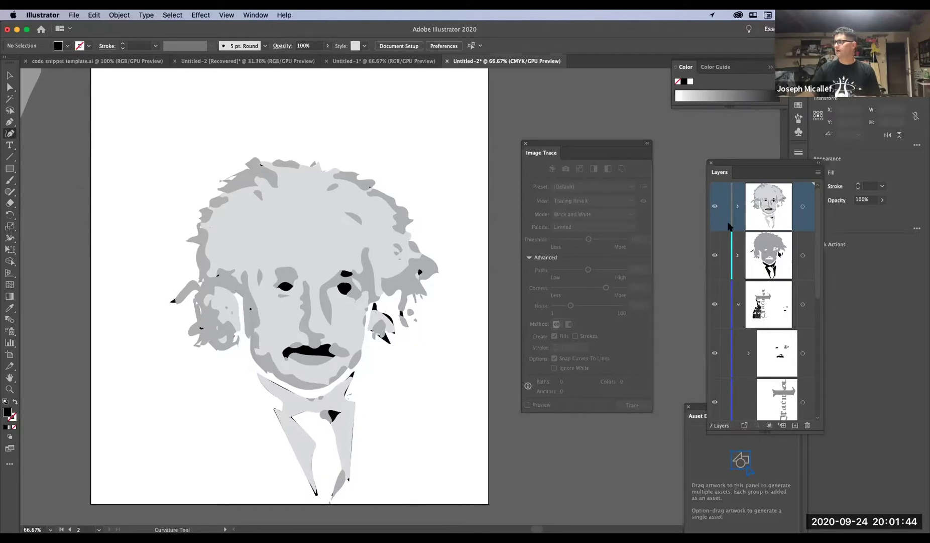
left_click(724, 256)
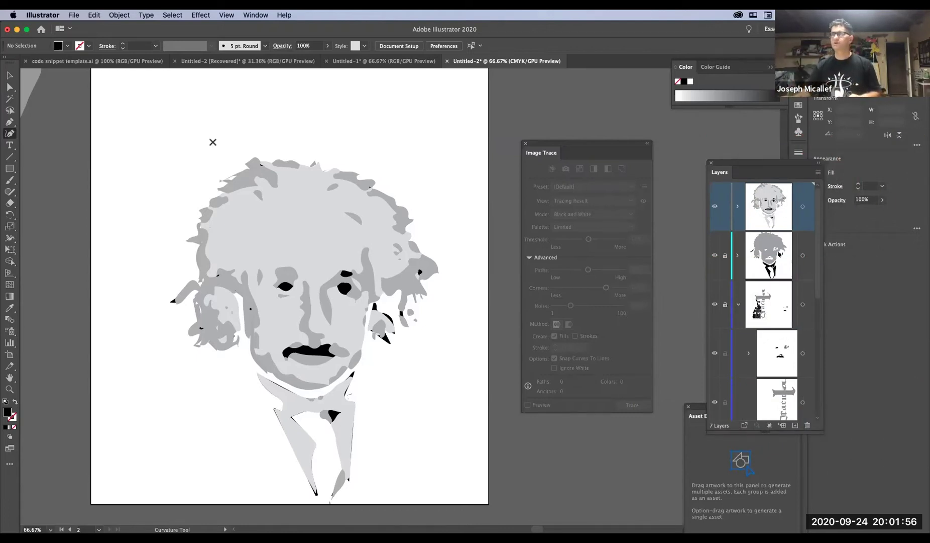
- Start a curved path beside the left tuft of hair and give it no fill and a black 1 pt stroke
left_click(177, 343)
left_click(182, 320)
left_click(187, 321)
left_click(157, 308)
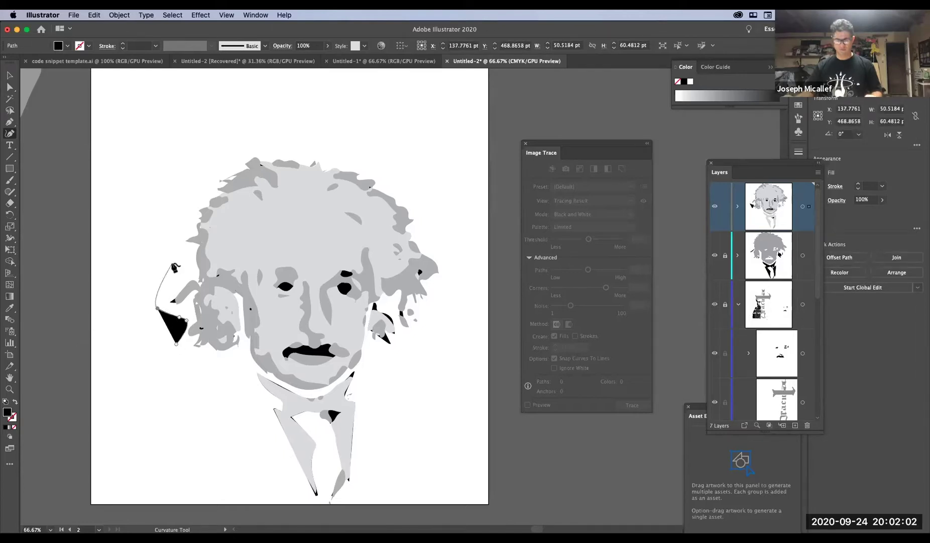
key("slash")
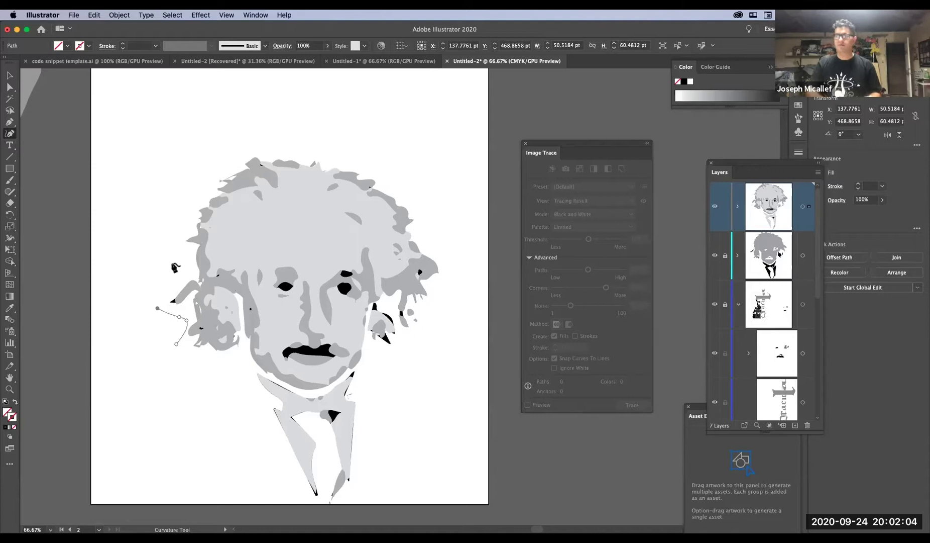
key("comma")
- Continue the curved path loosely around the hair, up the left side, over the head and down the right side to the collar
left_click(190, 264)
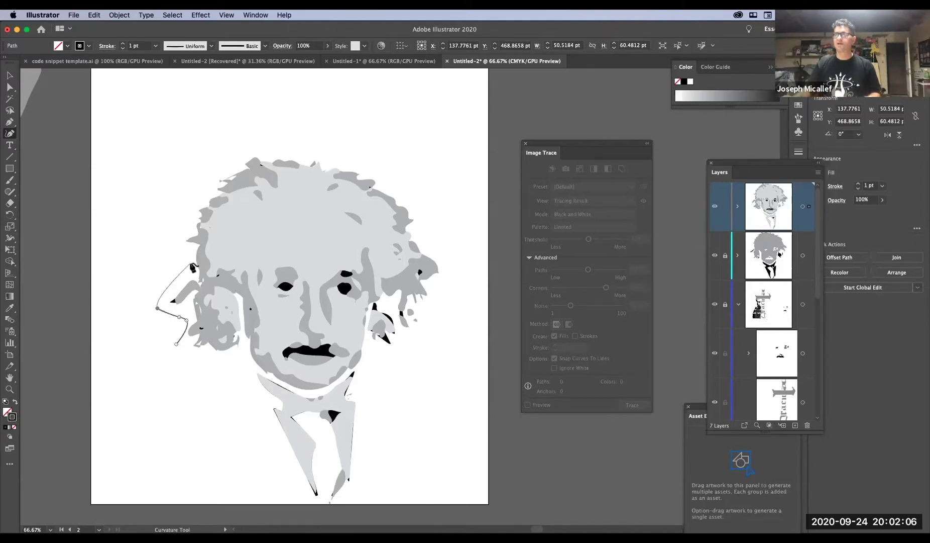
left_click(180, 240)
left_click(184, 224)
left_click(193, 210)
left_click(197, 199)
left_click(212, 166)
left_click(222, 159)
left_click(245, 152)
left_click(274, 143)
left_click(318, 150)
left_click(364, 156)
left_click(383, 158)
left_click(392, 180)
left_click(417, 199)
left_click(421, 219)
left_click(419, 232)
left_click(437, 247)
left_click(446, 275)
left_click(427, 285)
left_click(431, 297)
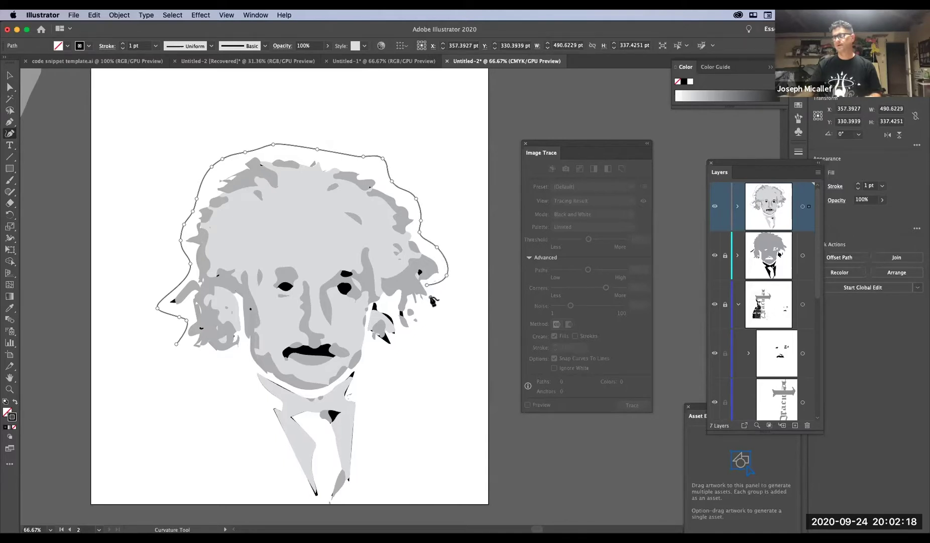
left_click(420, 310)
left_click(413, 327)
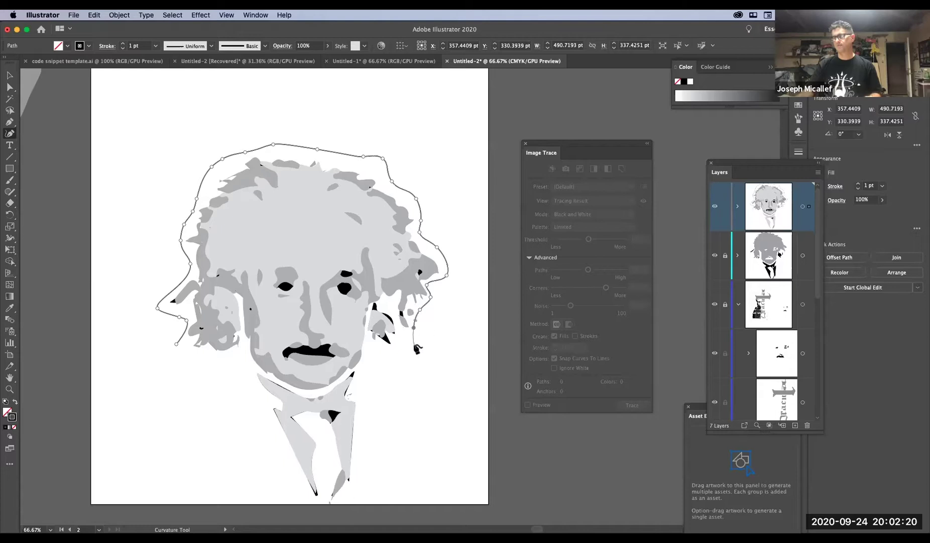
left_click(398, 333)
left_click(403, 353)
left_click(382, 355)
left_click(371, 353)
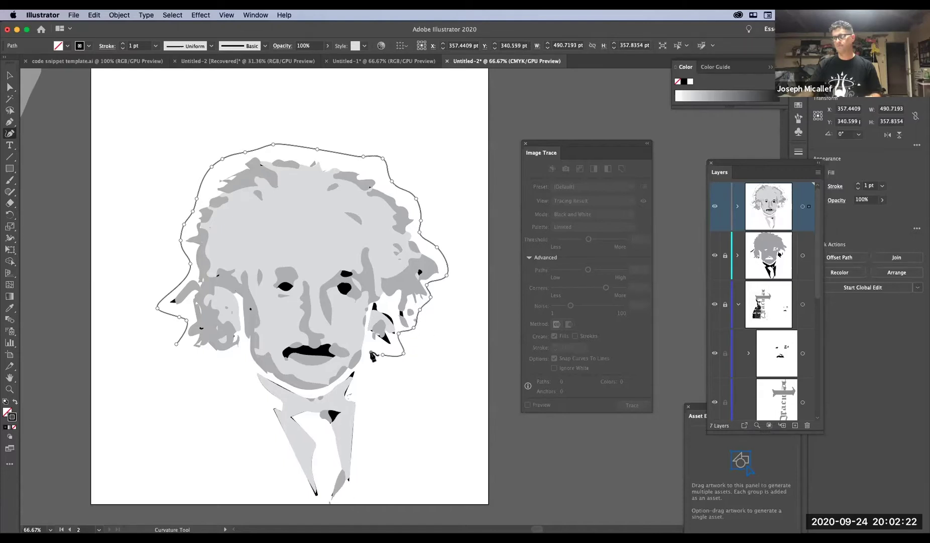
left_click(360, 378)
left_click(369, 399)
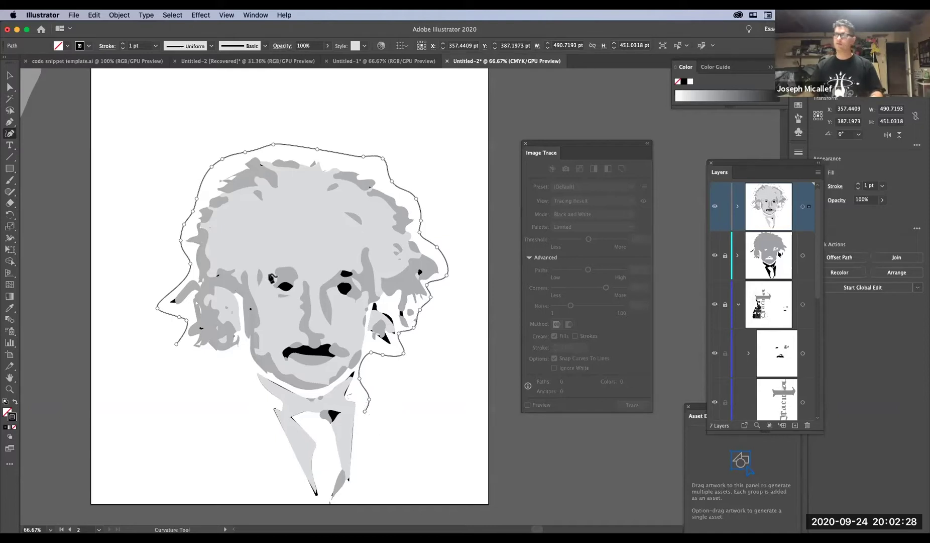
- Activate the Type on a Path tool for the outline around the hair
left_click(9, 145)
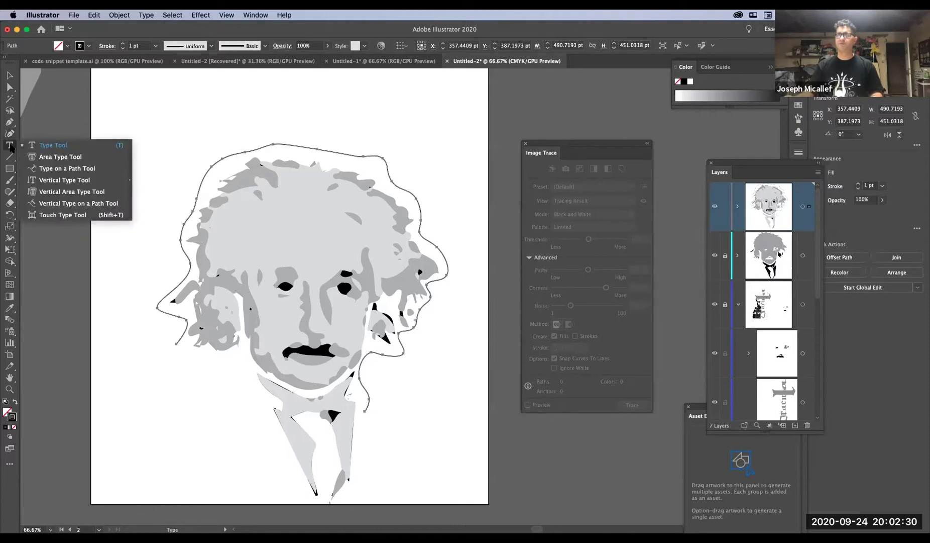
left_click(71, 169)
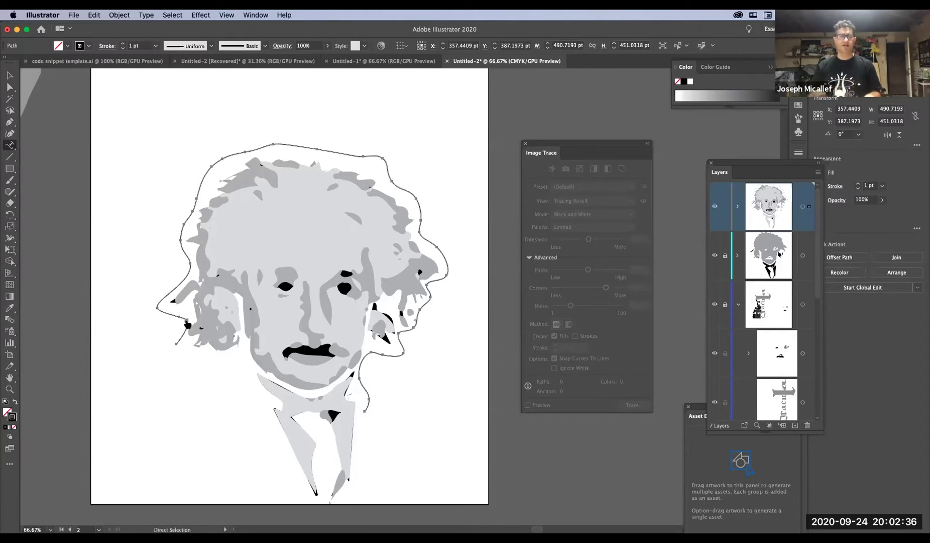
- Switch to Chrome, search Google for "famous einstein quotes" and select the quote "Imagination is more important than knowledge."
key("super+Tab")
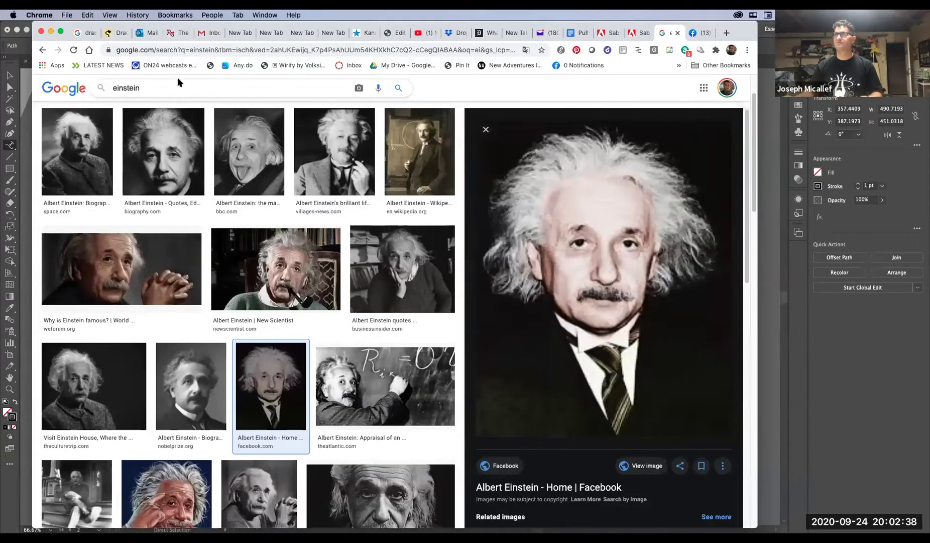
left_click(207, 50)
type("famous qoute")
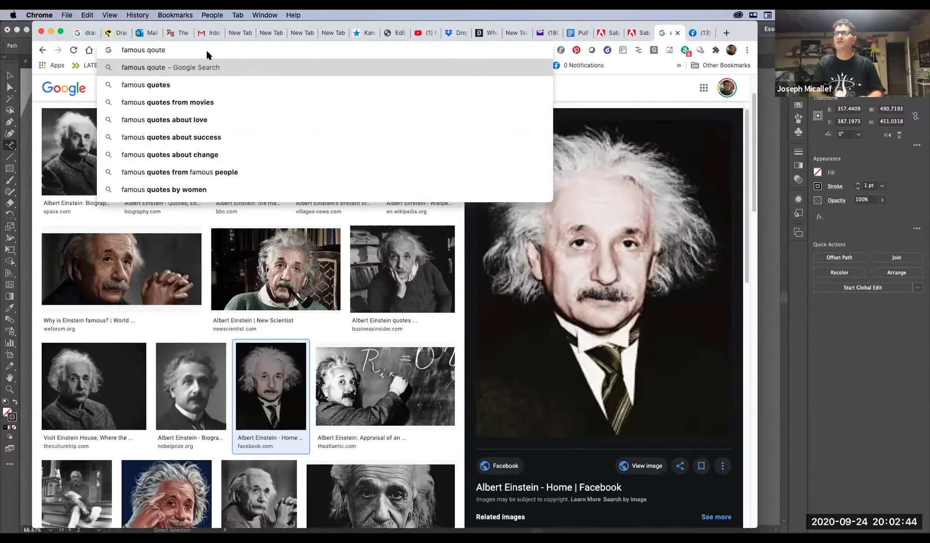
key("BackSpace")
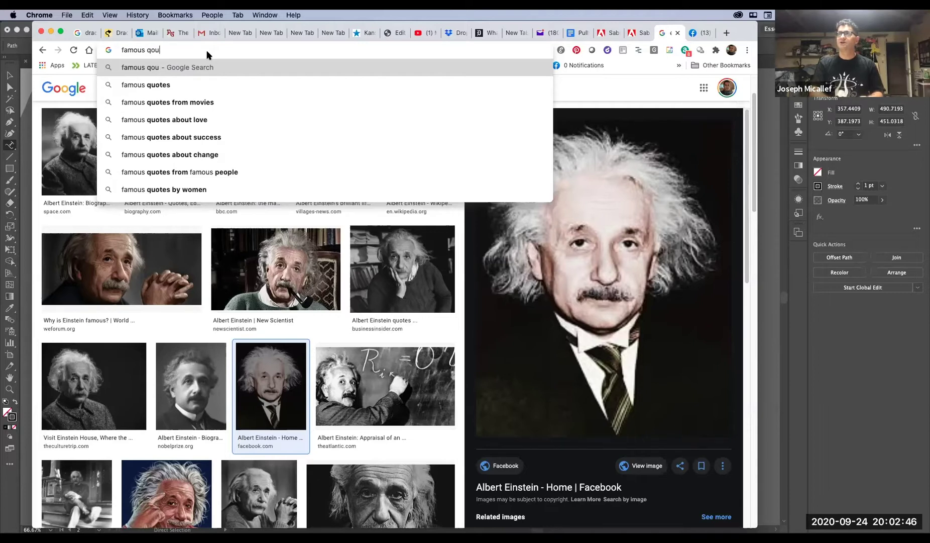
key("BackSpace")
key("BackSpace")
key("BackSpace")
type("einsti")
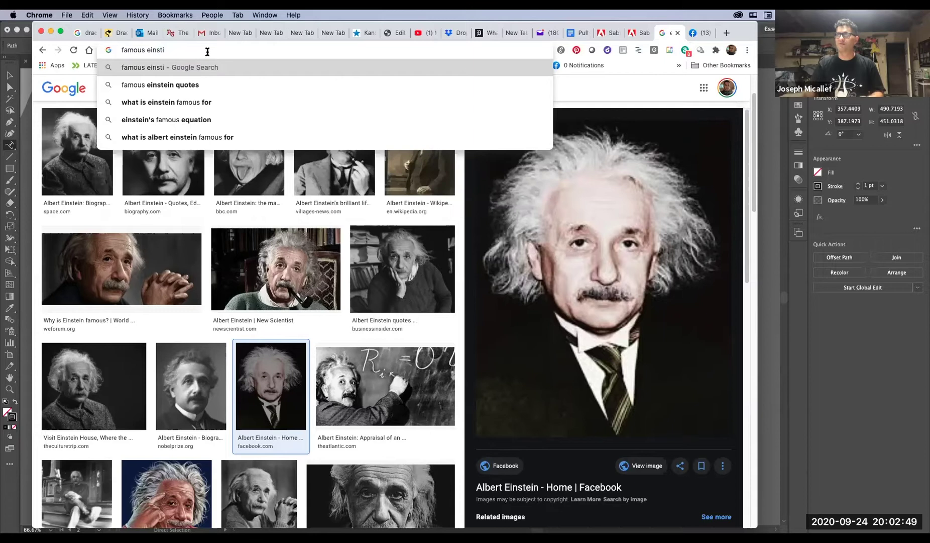
left_click(194, 86)
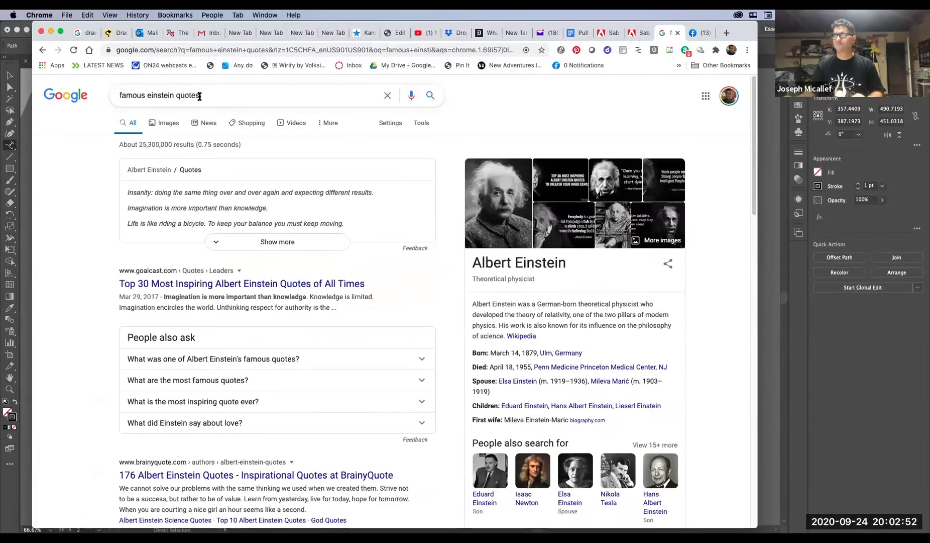
left_click_drag(270, 208, 123, 206)
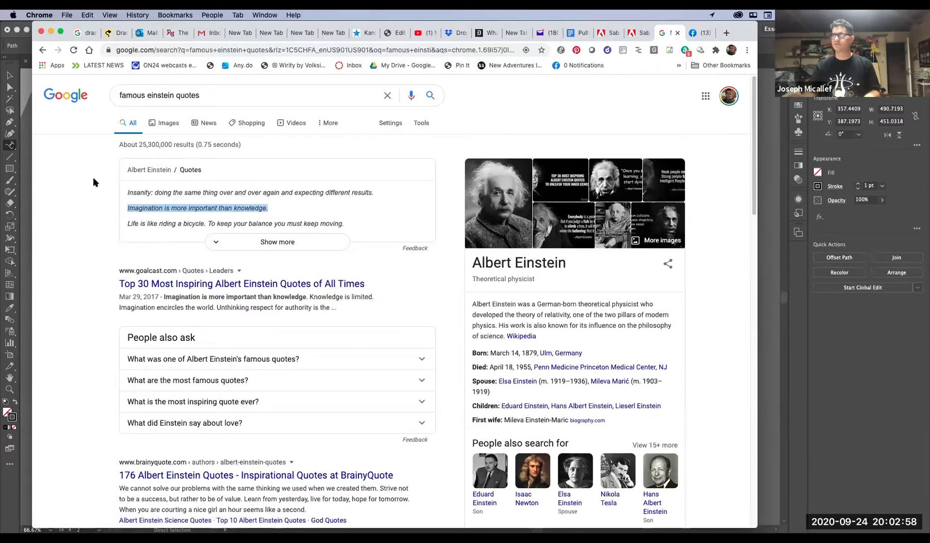
- Switch back to Illustrator, place type along the path around the hair and reduce its font size to 112 pt
key("super+Tab")
left_click(186, 325)
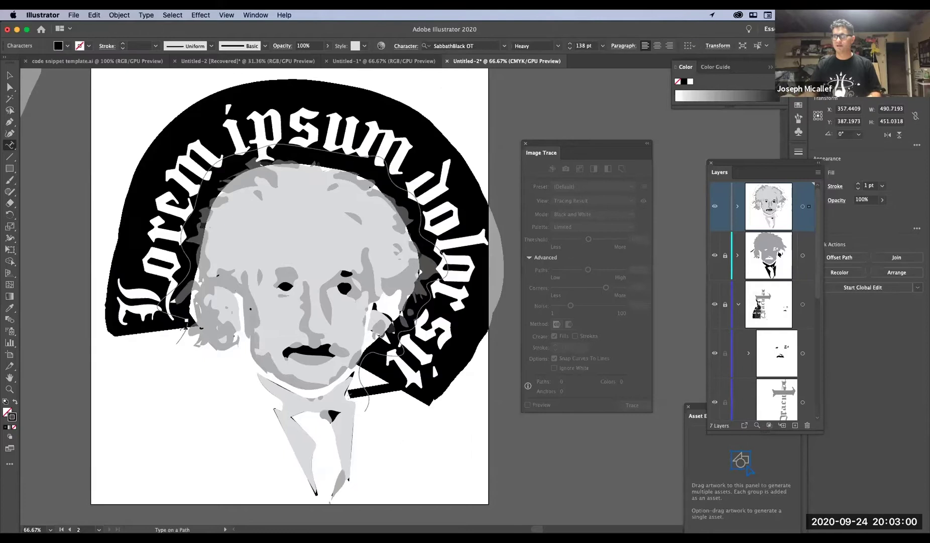
key("super+shift+comma")
key("super+shift+comma")
key("super+shift+comma")
key("super+shift+comma")
key("super+shift+comma")
key("super+shift+comma")
key("super+shift+comma")
key("super+shift+comma")
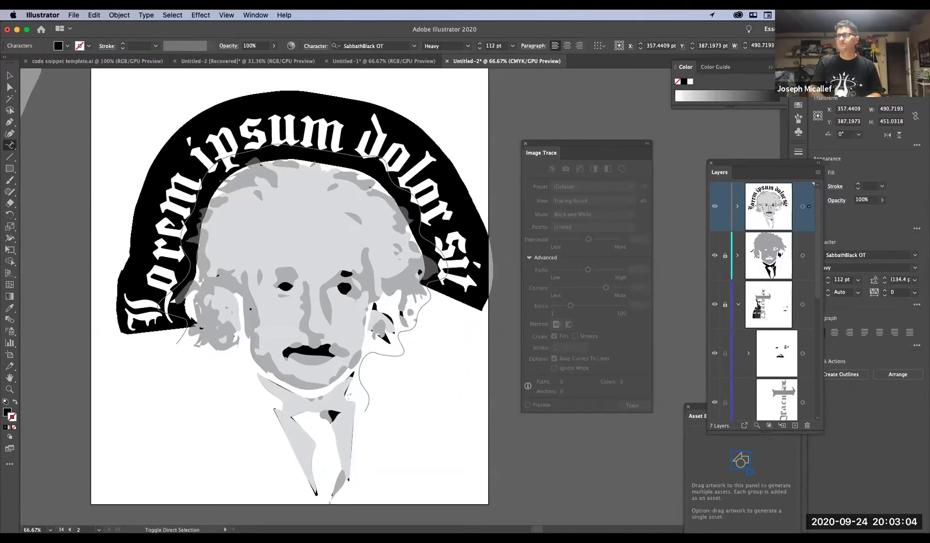
- Replace the placeholder text on the path around the hair with "Imagination is more important than knowledge."
type("Imagination is more")
key("super+k")
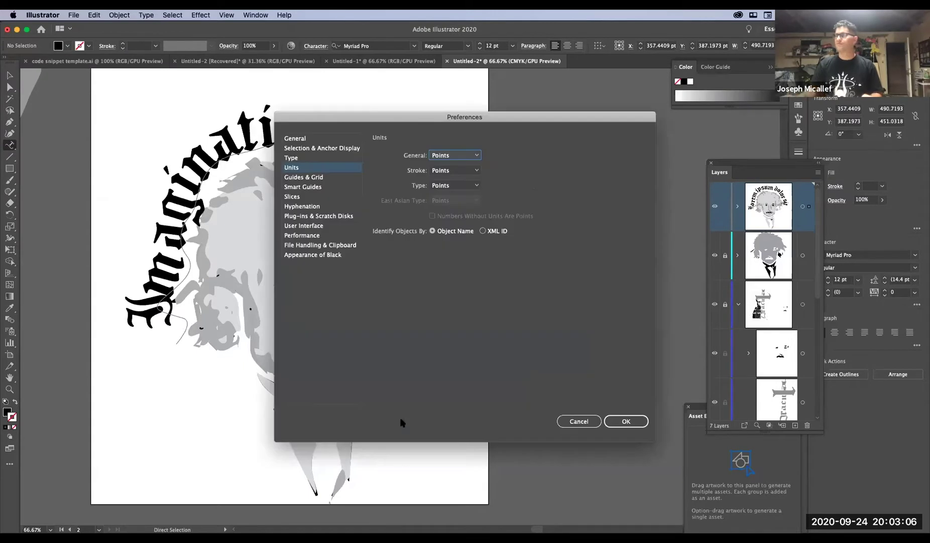
left_click(576, 420)
- Select the whole quote on the path and reduce its font size to 62 pt so it fits around the hair
left_click_drag(158, 316, 490, 261)
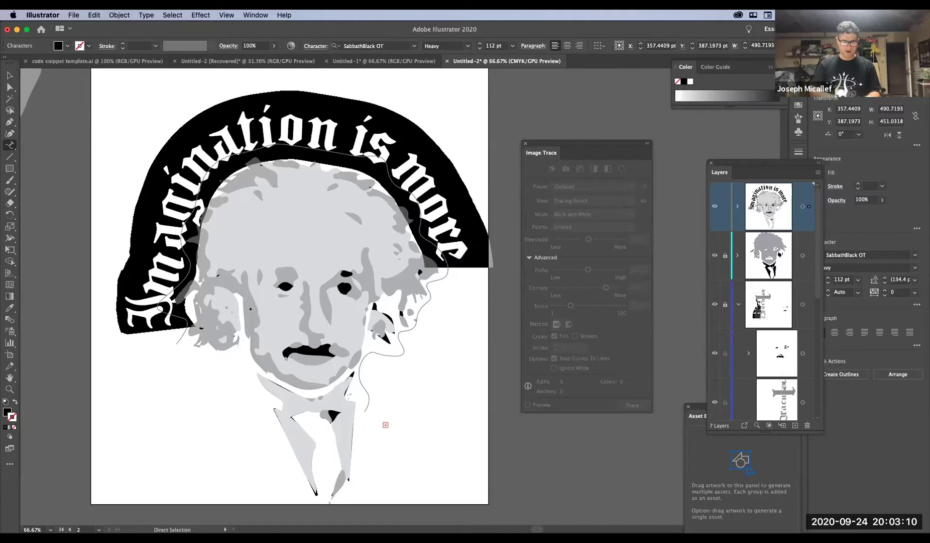
key("super+shift+comma")
key("super+shift+comma")
key("super+shift+comma")
key("super+shift+comma")
key("super+shift+comma")
key("super+shift+comma")
key("super+shift+comma")
key("super+shift+comma")
key("super+shift+comma")
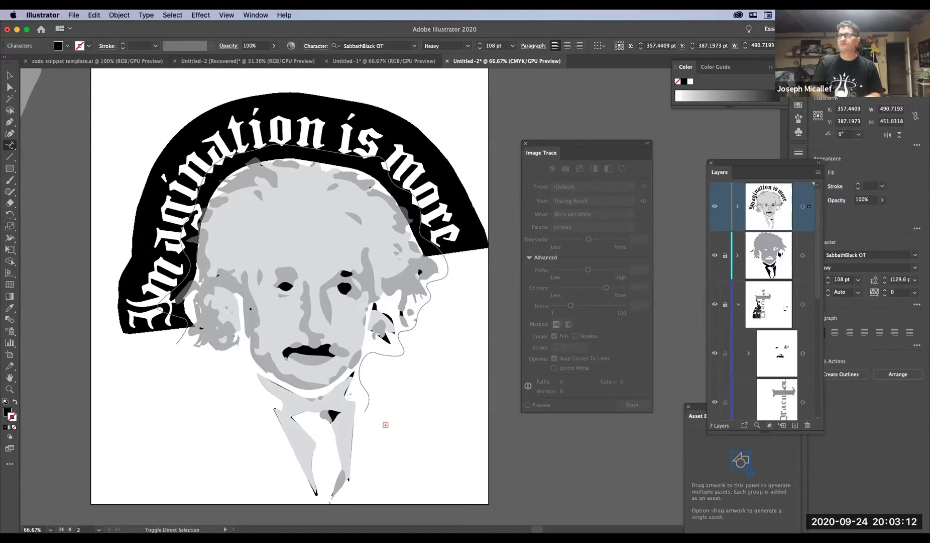
key("super+shift+comma")
key("super+shift+comma")
key("super+shift+comma")
key("super+shift+comma")
key("super+shift+comma")
key("super+shift+comma")
key("super+shift+comma")
key("super+shift+comma")
key("super+shift+comma")
key("super+shift+comma")
key("super+shift+comma")
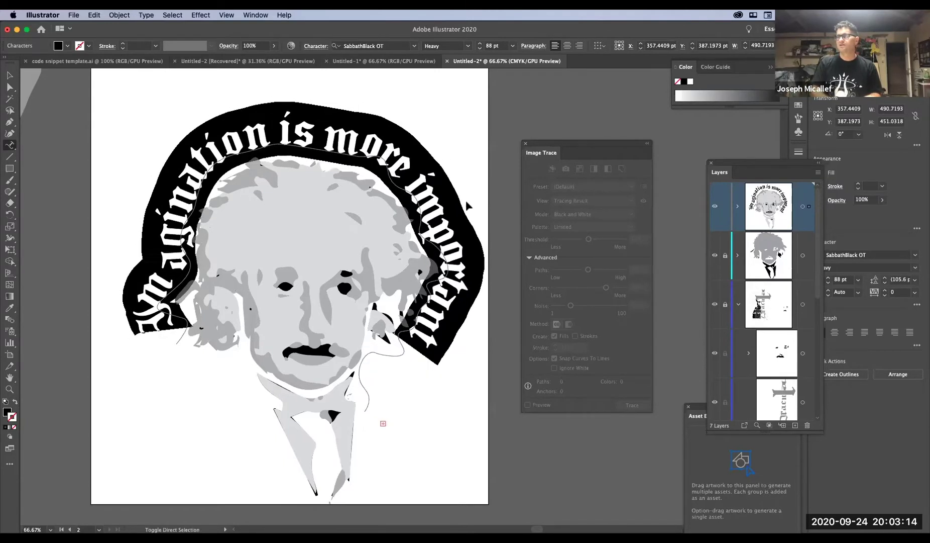
key("super+shift+comma")
key("super+shift+comma")
key("super+shift+comma")
key("super+shift+comma")
key("super+shift+comma")
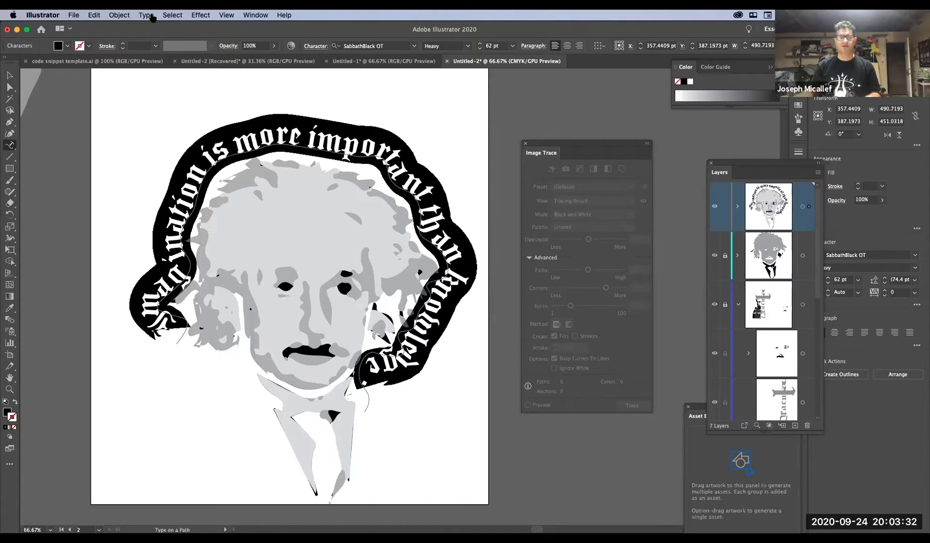
- Switch to Chrome, search Google for "fonts the 1920s" and show the image results
key("super+Tab")
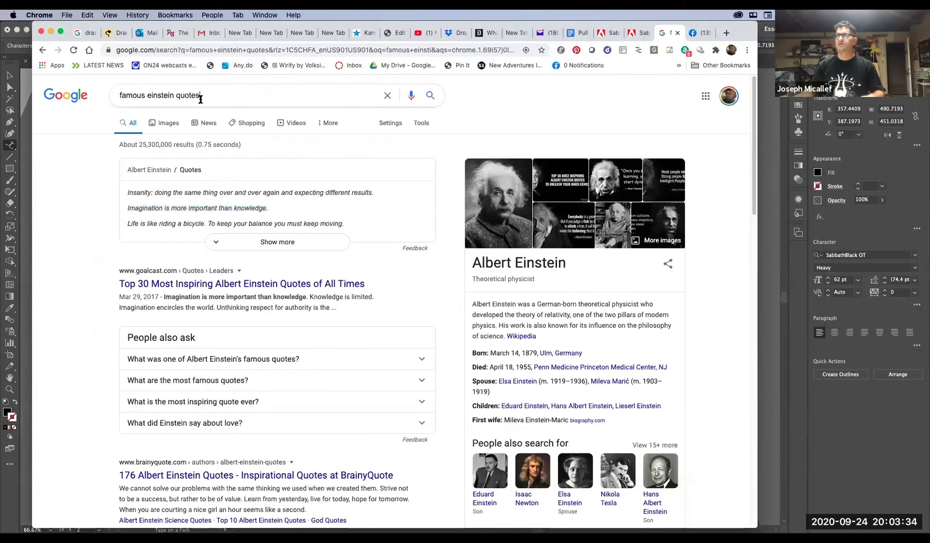
left_click_drag(199, 95, 114, 91)
type("fon")
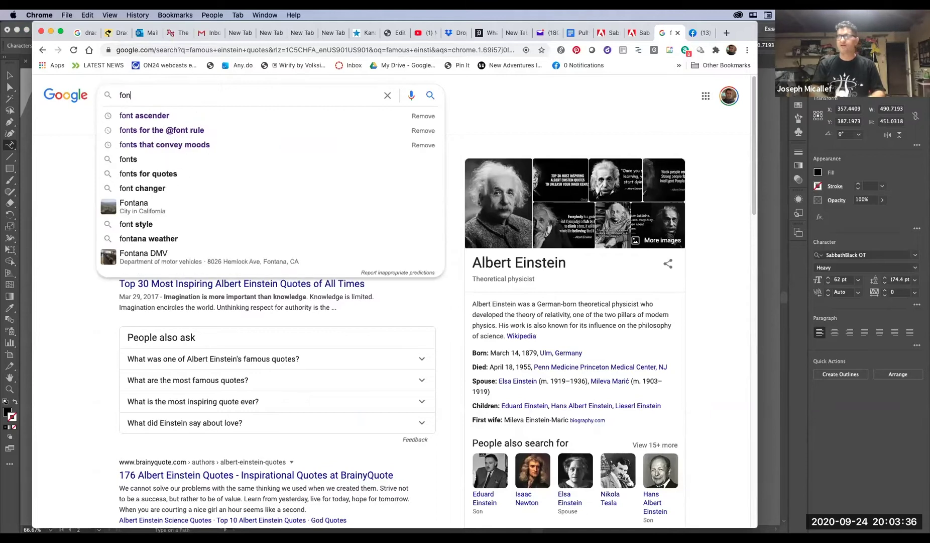
type("ts")
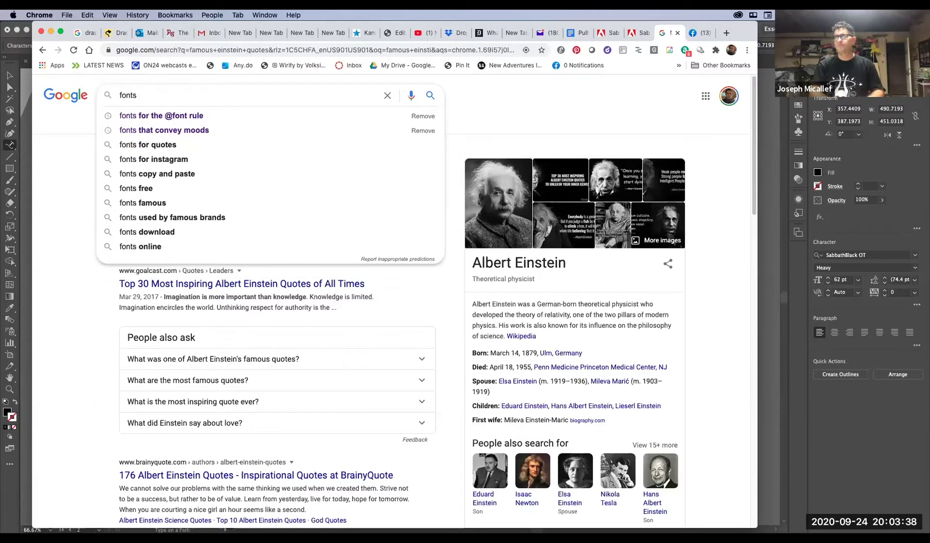
type(" the 1920")
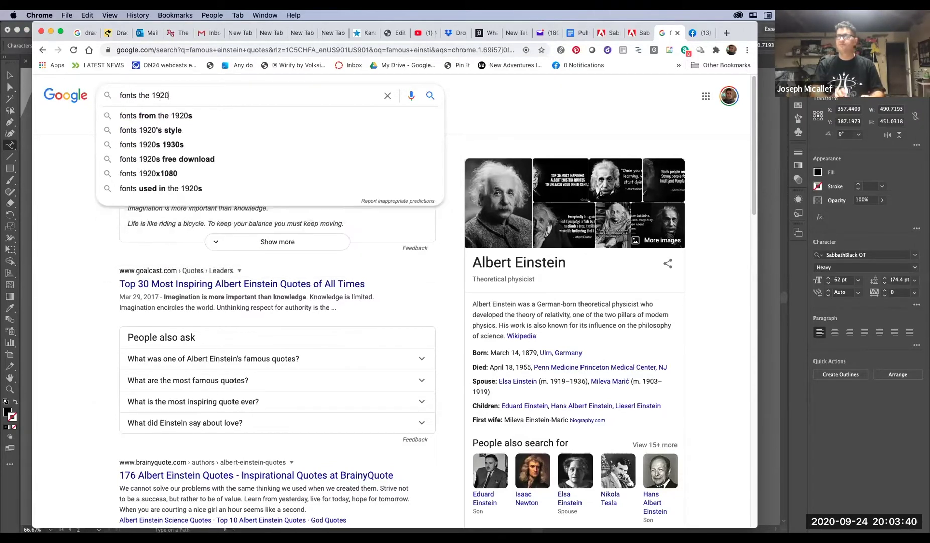
type("s")
key("Return")
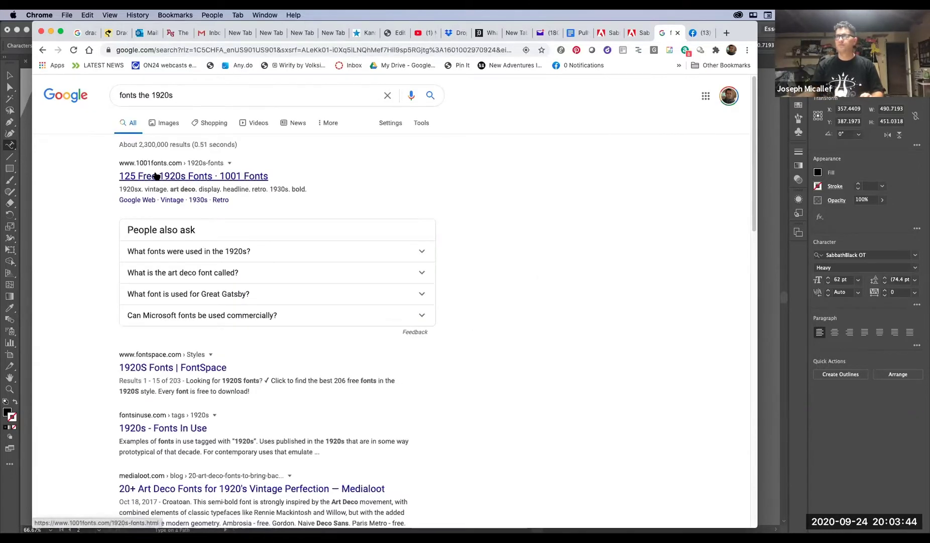
left_click(169, 123)
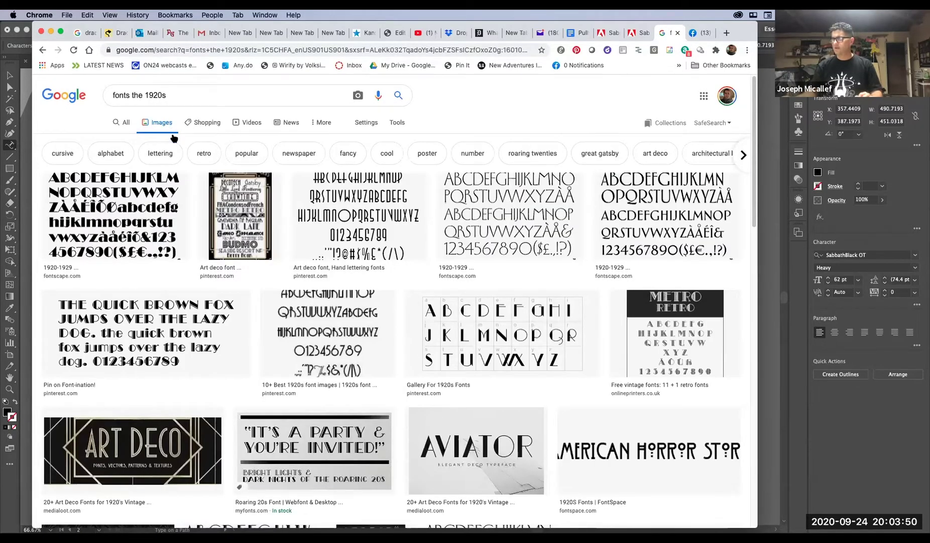
- Examine the 1920s typeface samples in the image results for a lettering style suited to the Einstein quote
scroll(452, 281, "down", 3)
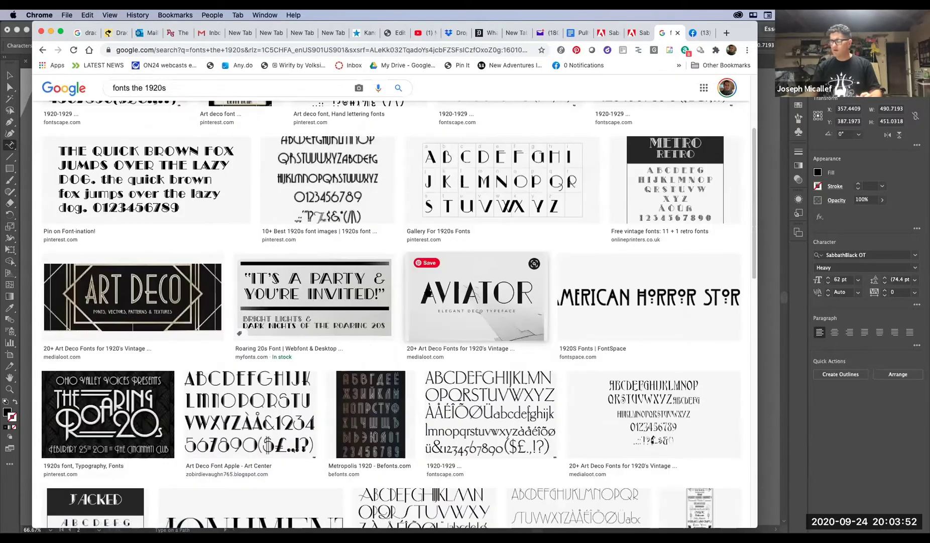
scroll(477, 301, "down", 5)
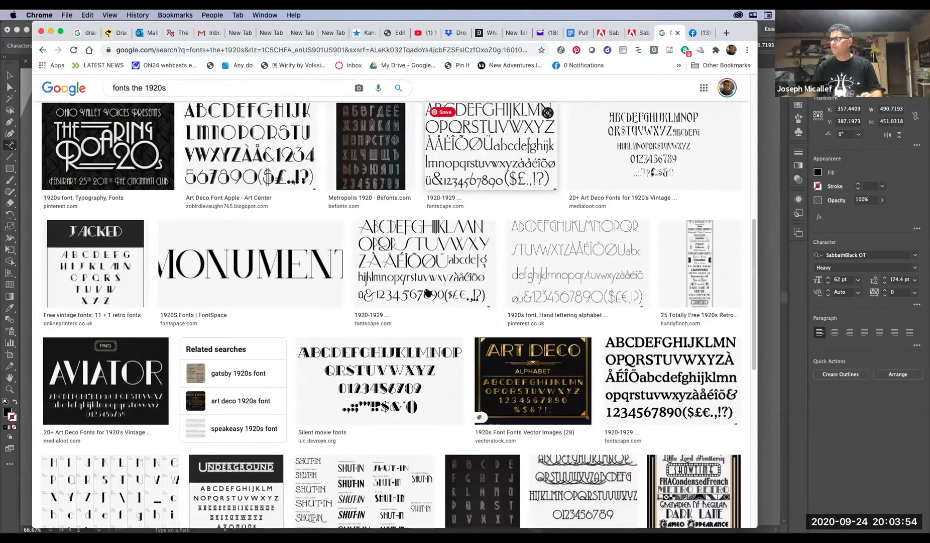
scroll(428, 293, "down", 3)
scroll(427, 292, "down", 3)
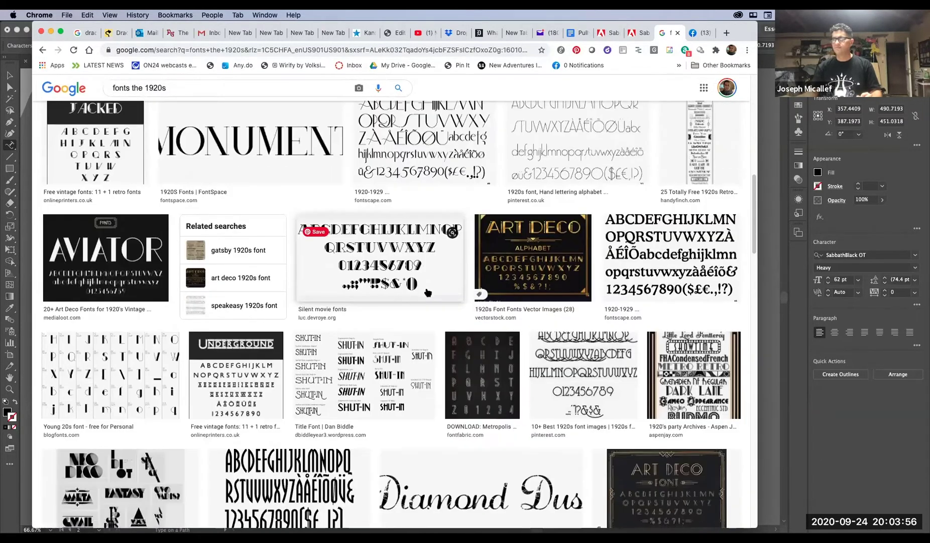
scroll(427, 293, "down", 3)
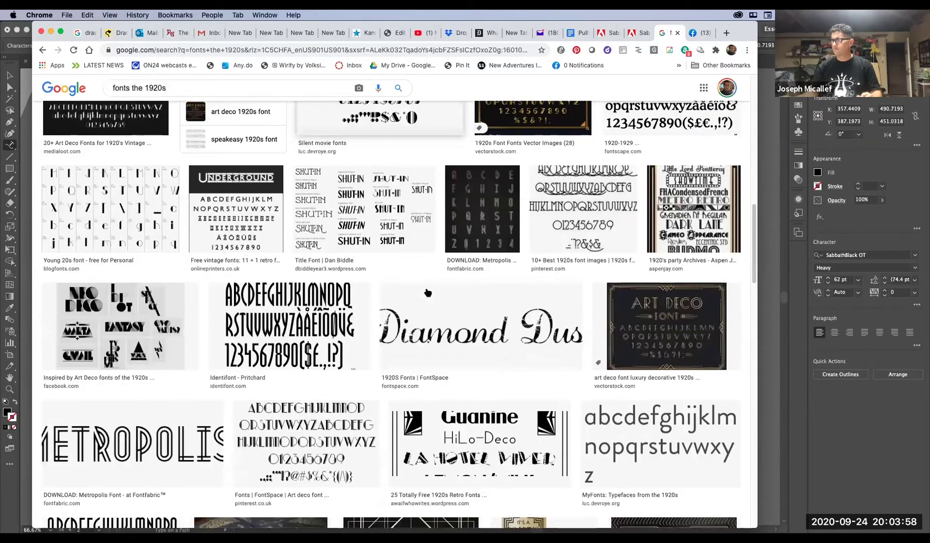
scroll(429, 292, "down", 3)
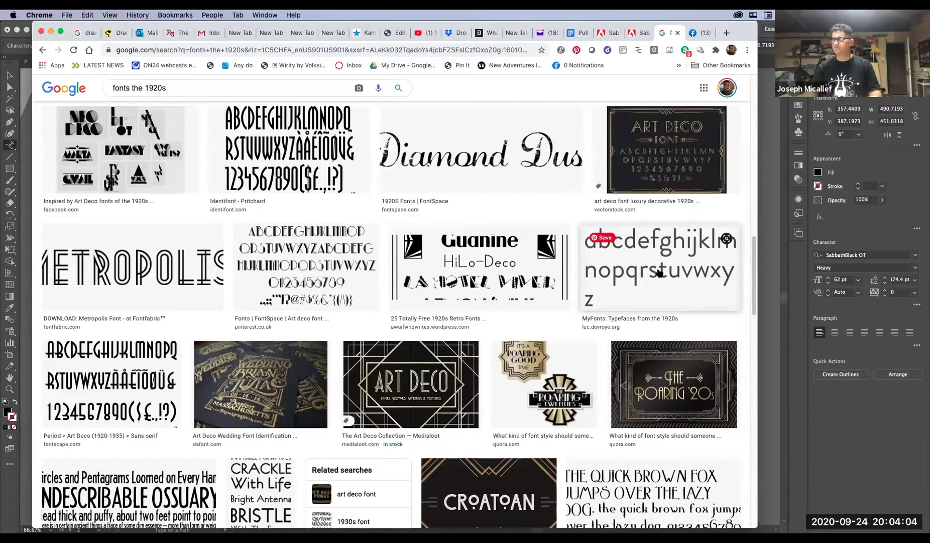
scroll(653, 272, "down", 3)
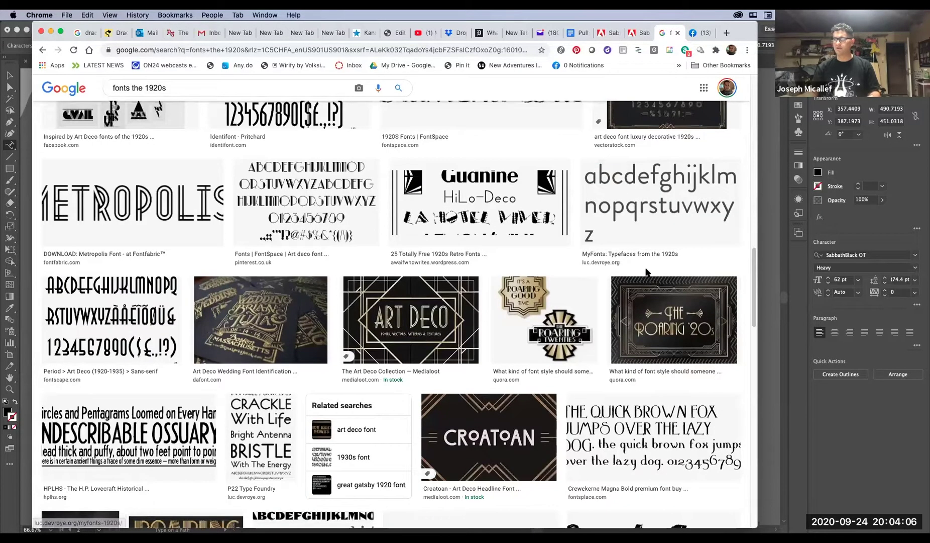
scroll(646, 272, "down", 3)
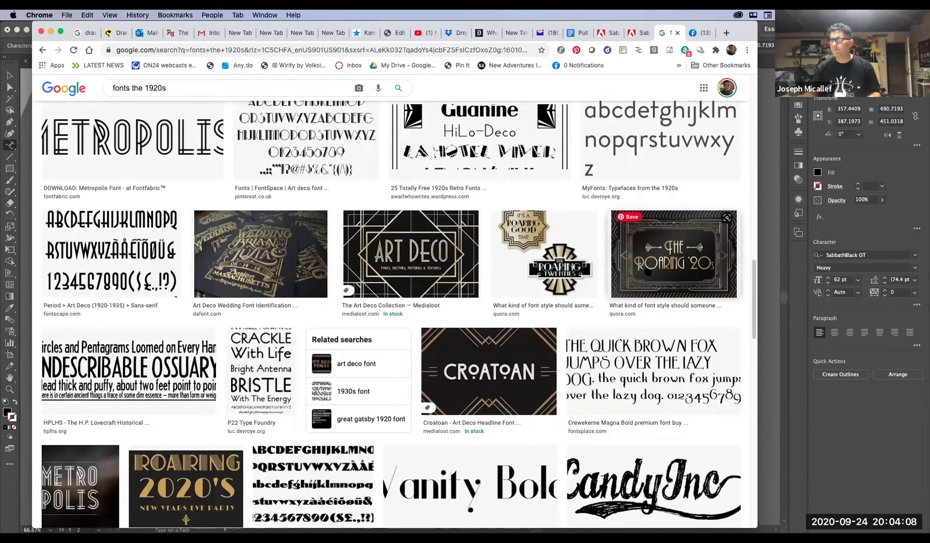
scroll(649, 271, "down", 8)
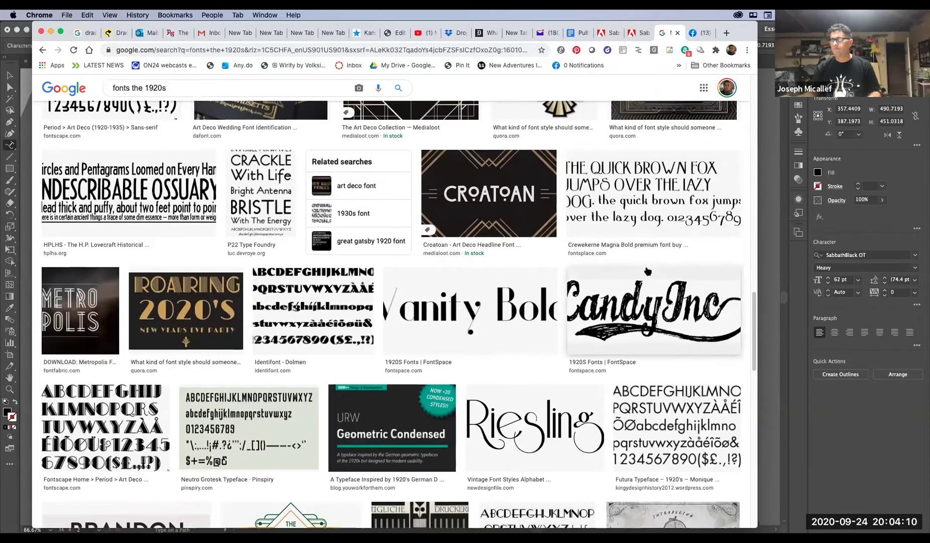
scroll(648, 271, "down", 2)
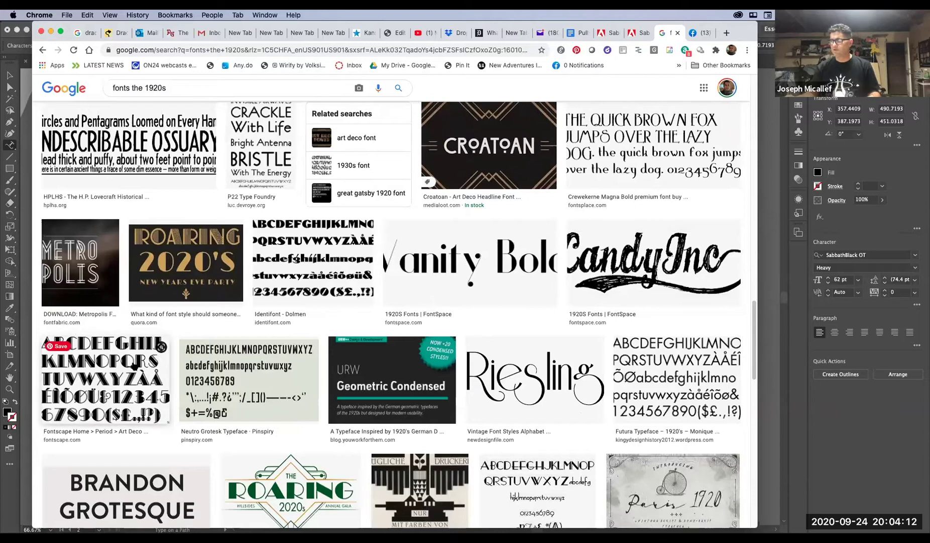
scroll(140, 372, "down", 7)
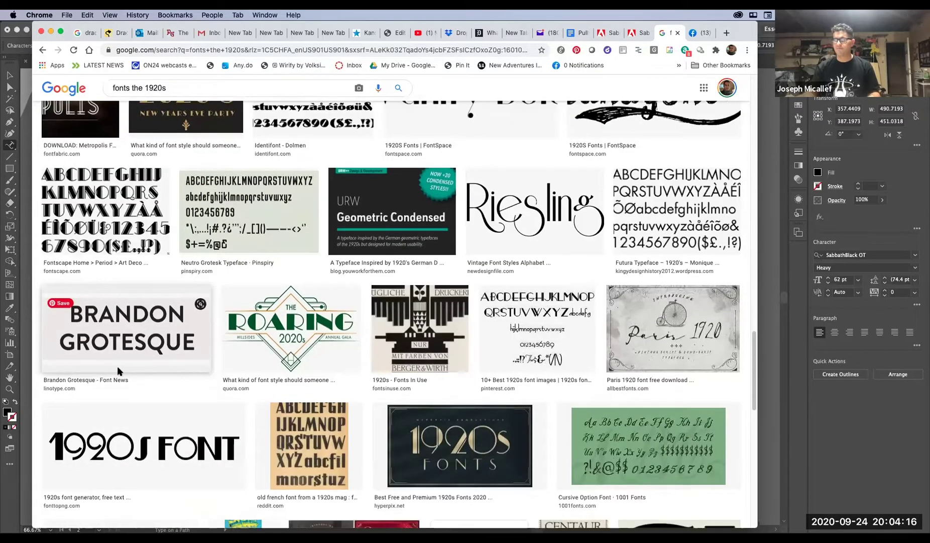
scroll(113, 342, "down", 2)
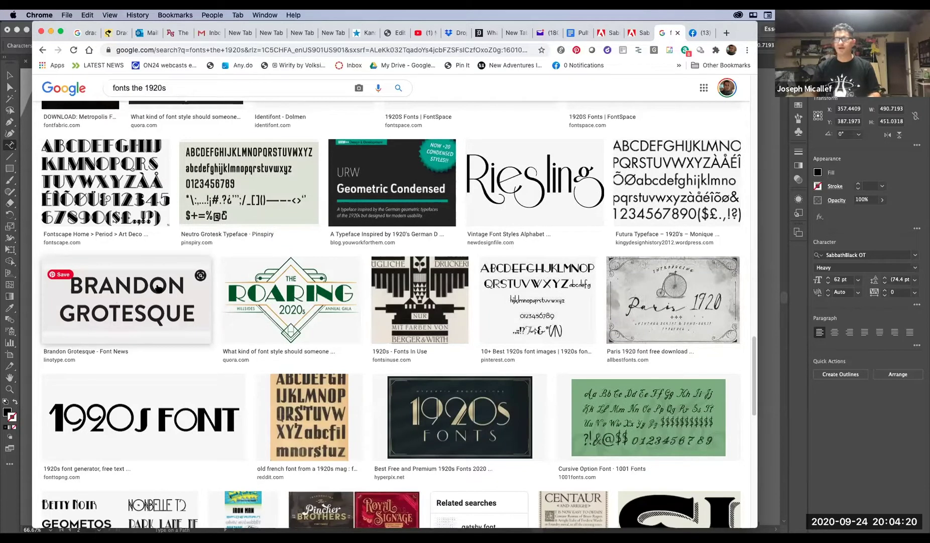
scroll(228, 342, "down", 7)
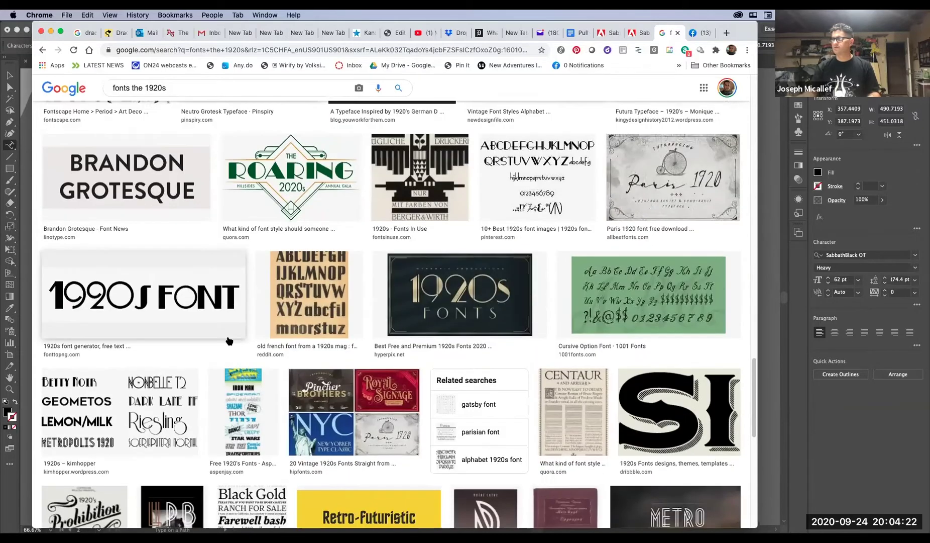
scroll(228, 342, "up", 7)
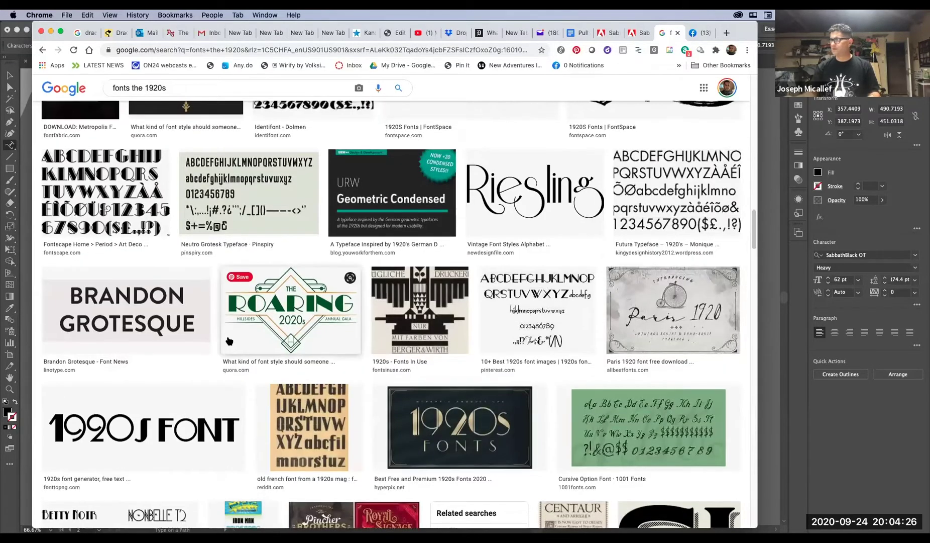
scroll(229, 342, "up", 3)
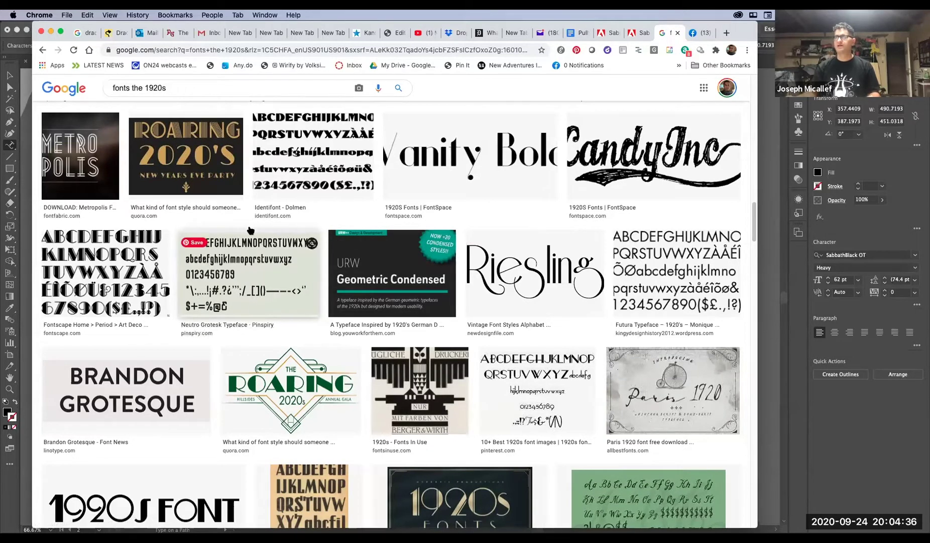
- Switch to Illustrator and browse the font list, previewing typefaces on the quote for one that suits the 1920s style
key("super+Tab")
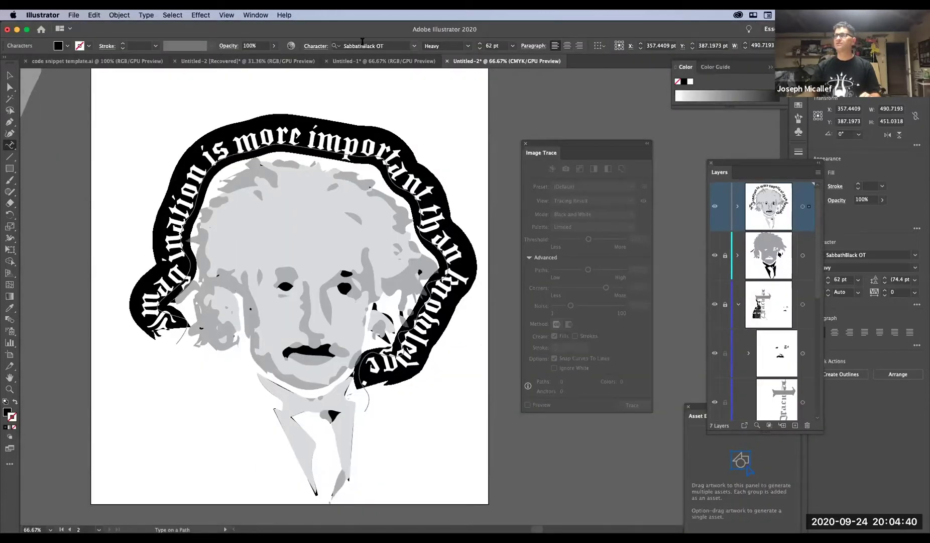
left_click(415, 48)
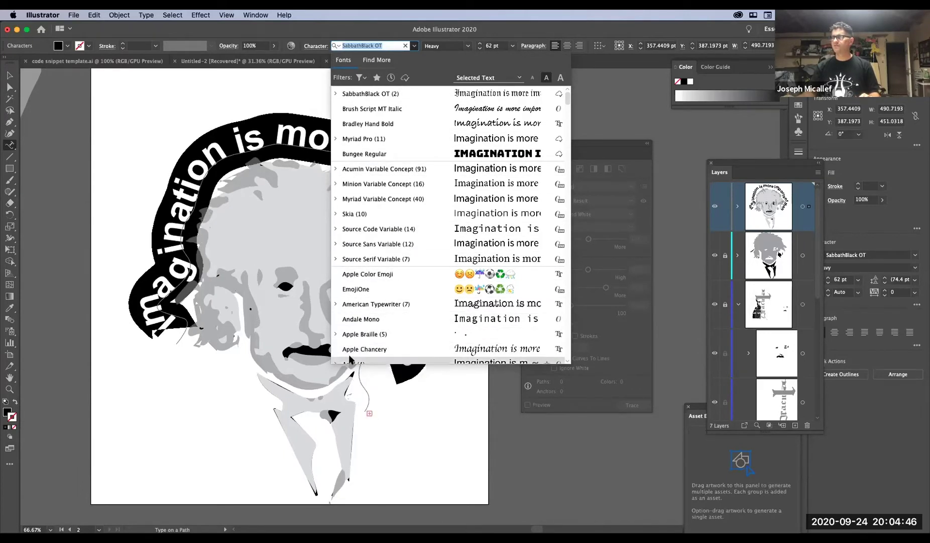
scroll(354, 349, "down", 10)
scroll(354, 348, "down", 6)
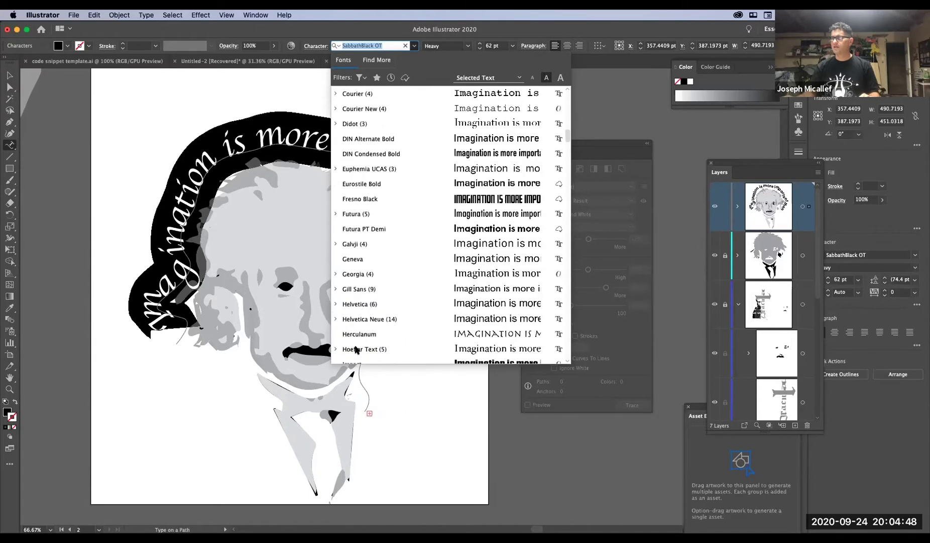
scroll(354, 342, "down", 3)
scroll(364, 339, "up", 1)
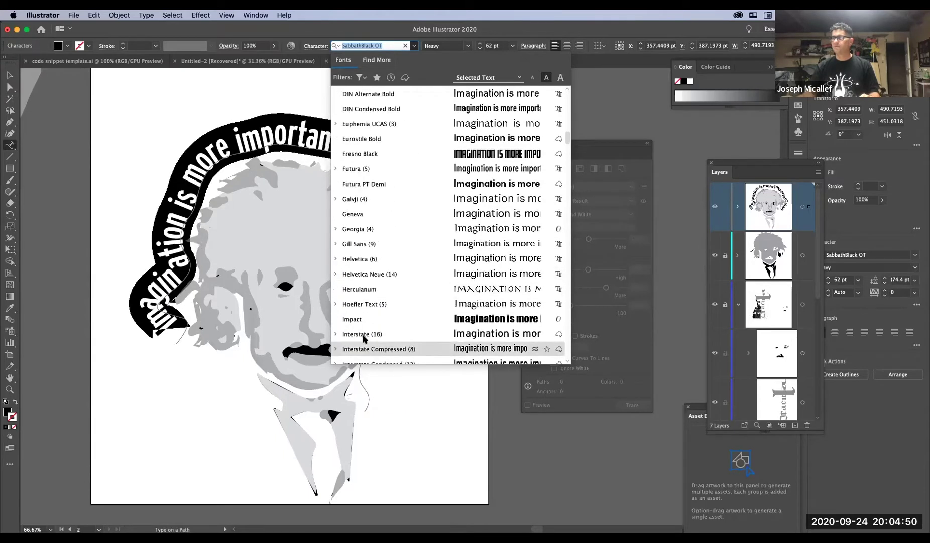
scroll(364, 339, "down", 5)
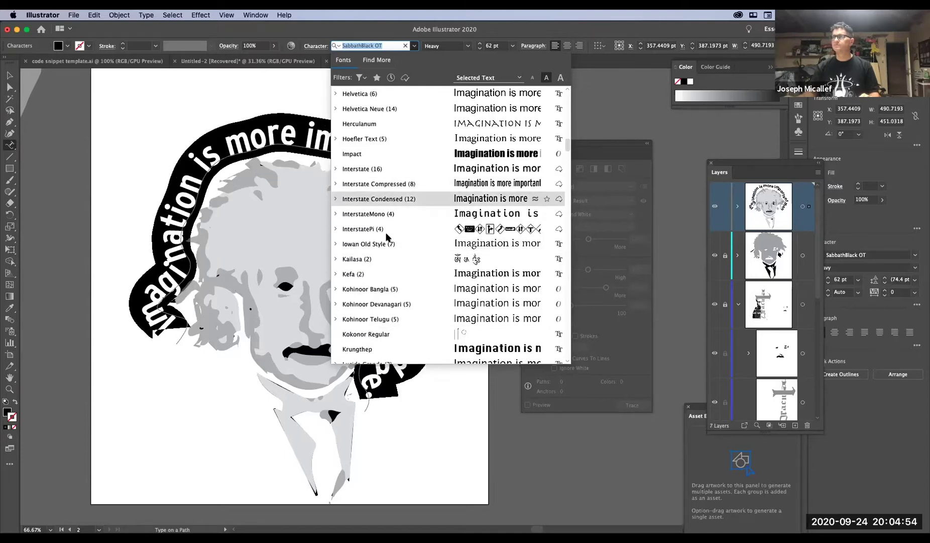
scroll(386, 236, "down", 15)
scroll(381, 270, "down", 20)
scroll(382, 269, "up", 20)
scroll(383, 261, "up", 20)
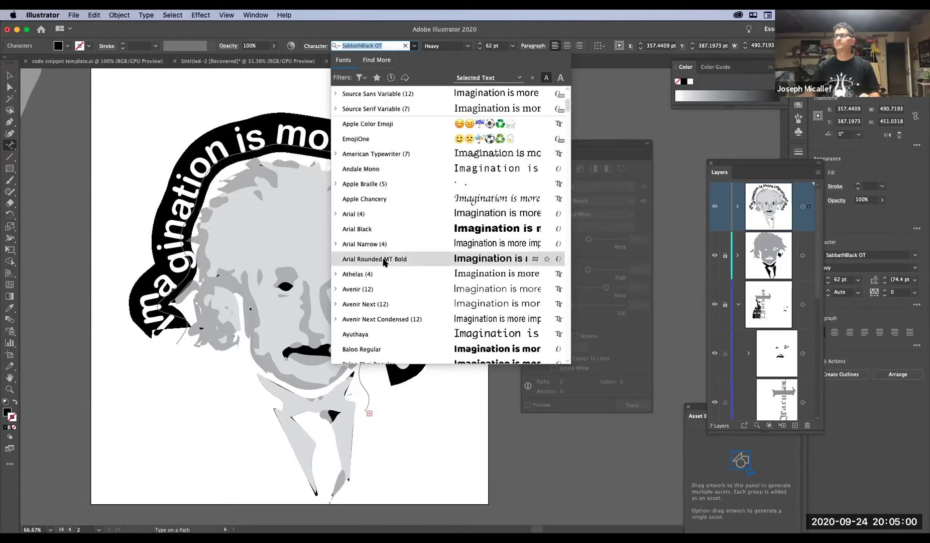
scroll(383, 258, "down", 2)
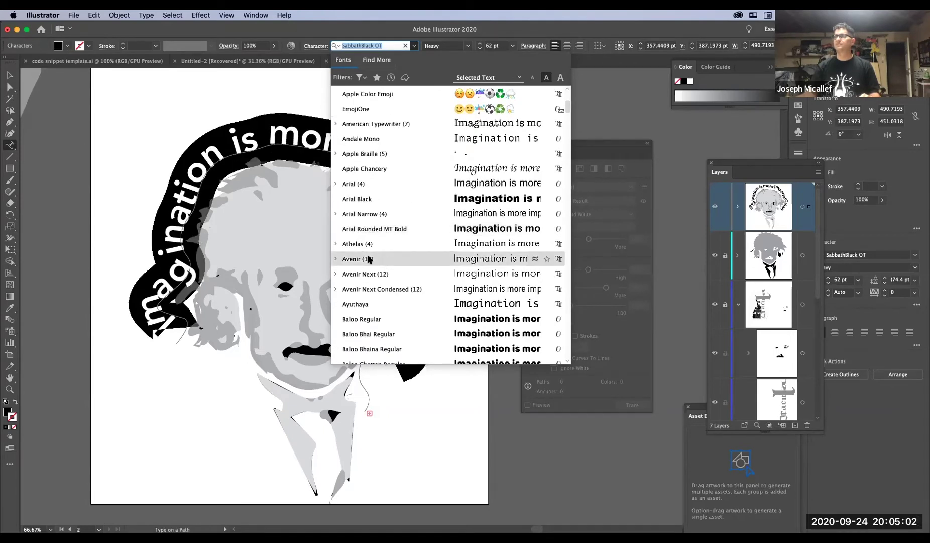
scroll(367, 258, "down", 2)
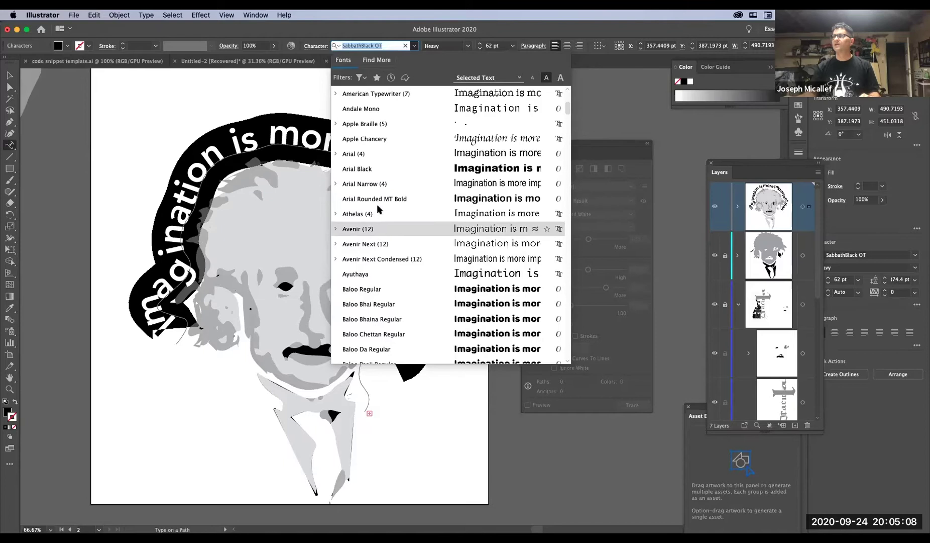
scroll(375, 203, "down", 1)
scroll(375, 203, "up", 7)
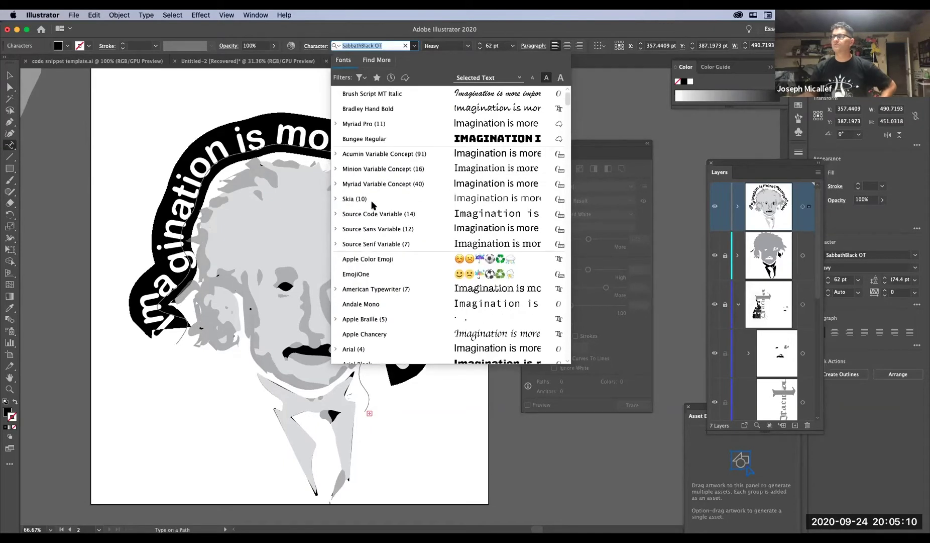
scroll(364, 221, "down", 10)
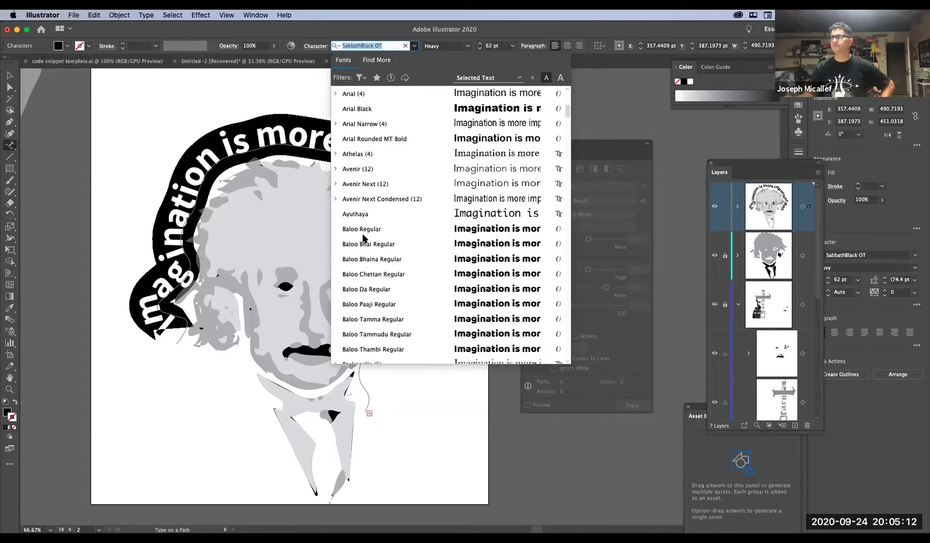
scroll(364, 237, "down", 20)
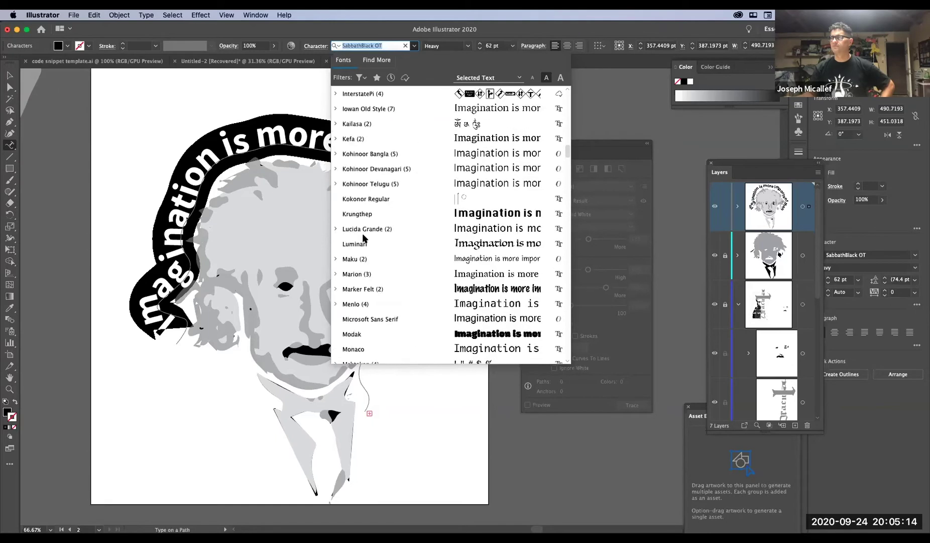
scroll(364, 238, "down", 2)
scroll(365, 237, "up", 7)
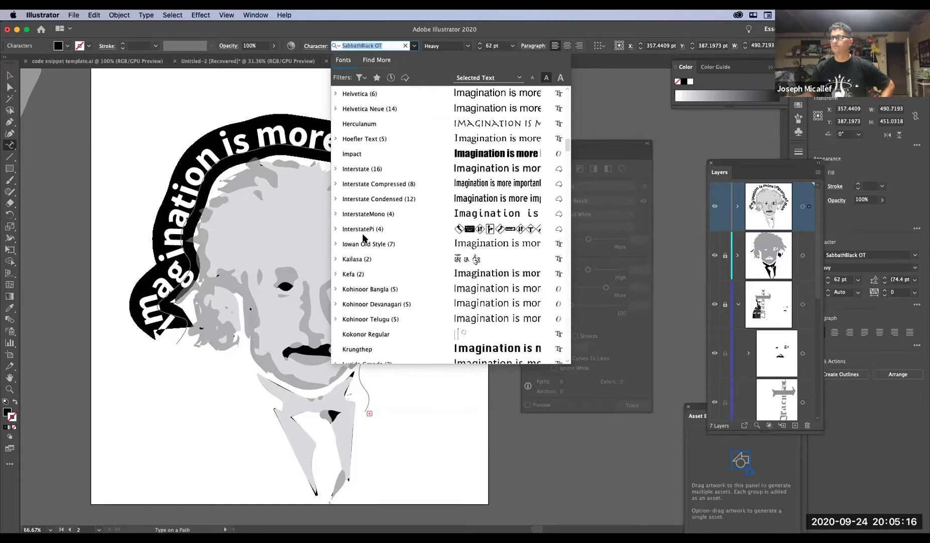
- Compare the Bodoni faces and set the quote's font to Bodoni 72 Bold
scroll(364, 237, "up", 10)
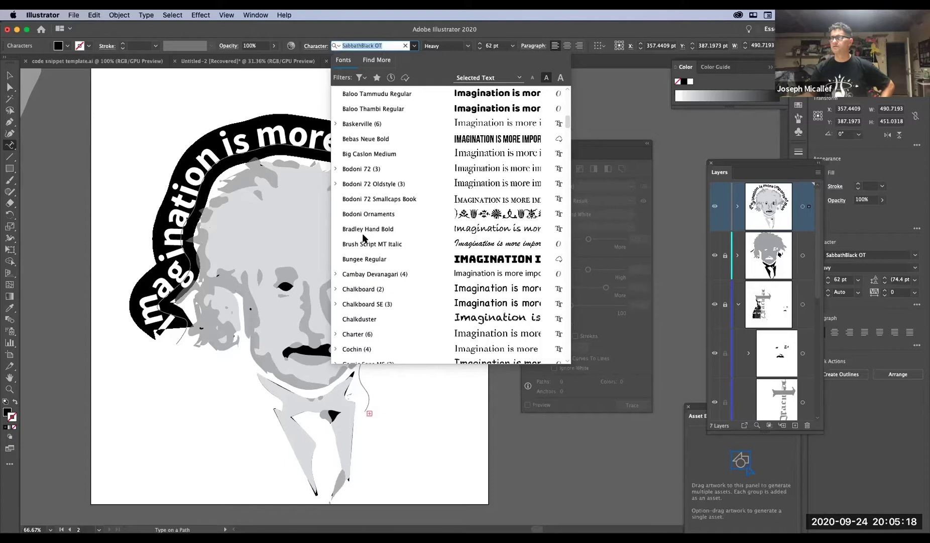
scroll(364, 237, "up", 2)
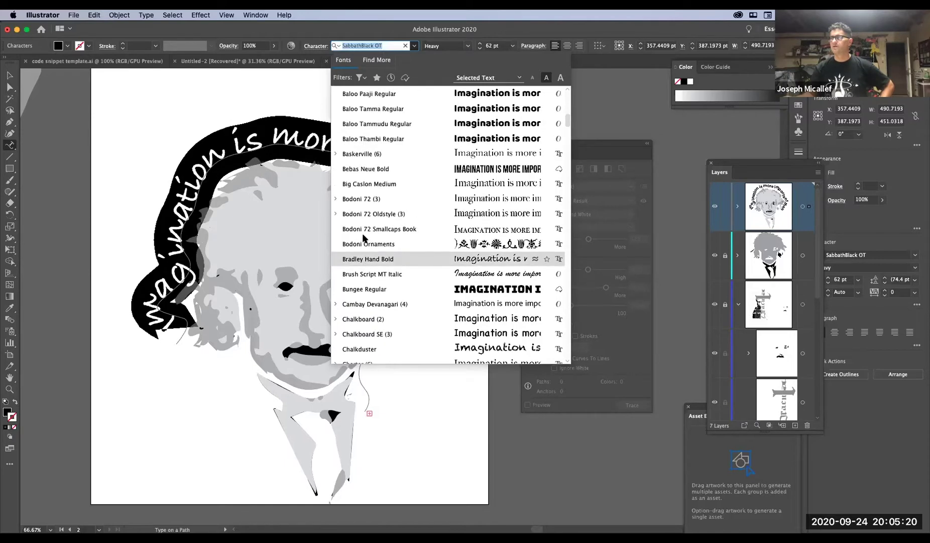
scroll(364, 237, "up", 1)
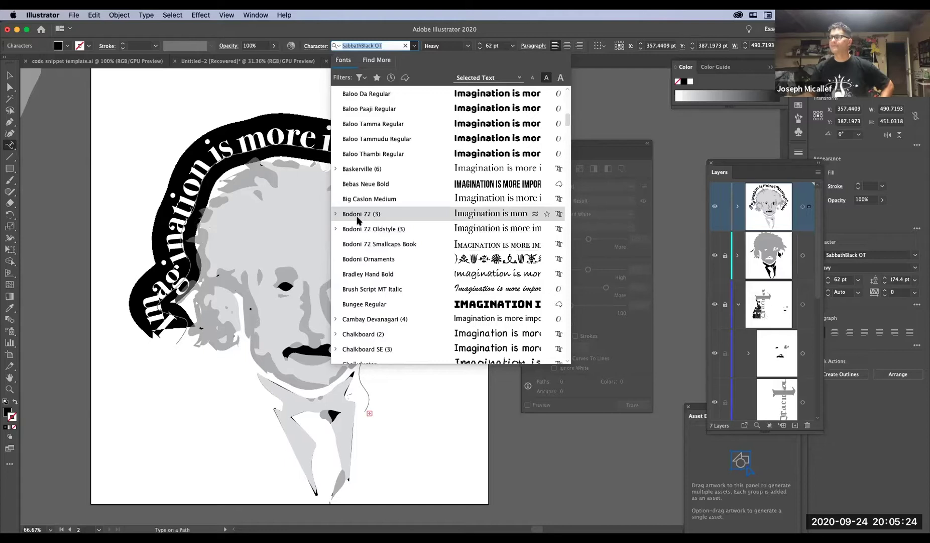
scroll(359, 220, "up", 1)
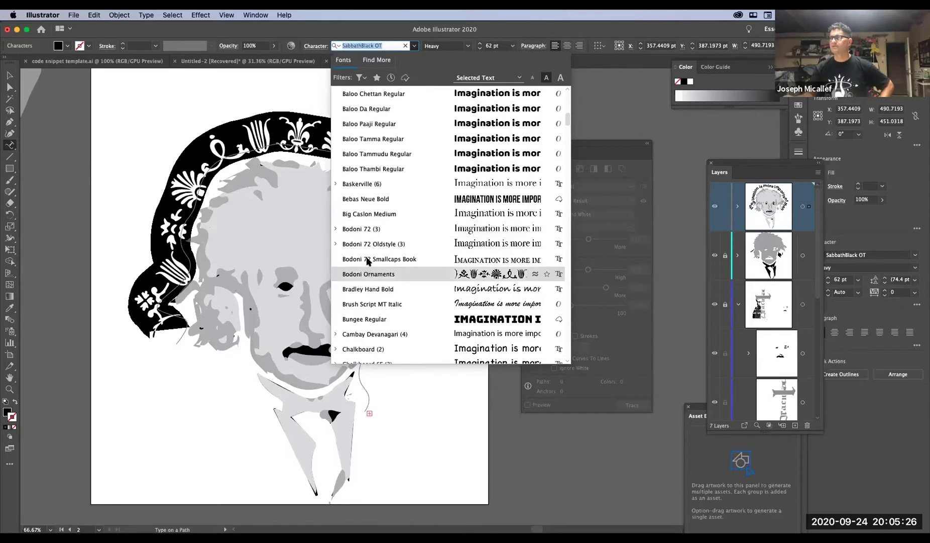
left_click(355, 230)
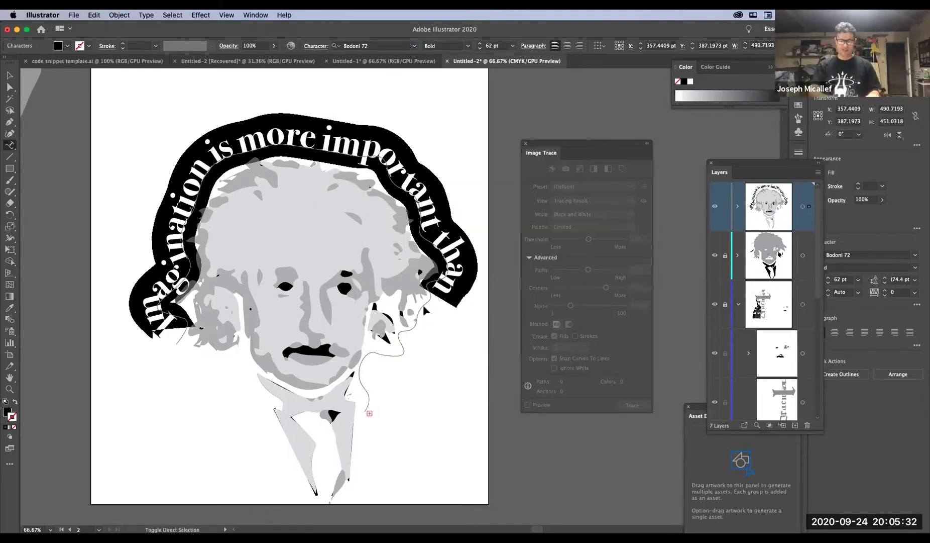
- Reduce the font size of the whole quote to 28 pt
key("super+shift+comma")
key("super+shift+comma")
key("super+shift+comma")
key("super+shift+comma")
key("super+shift+comma")
key("super+shift+comma")
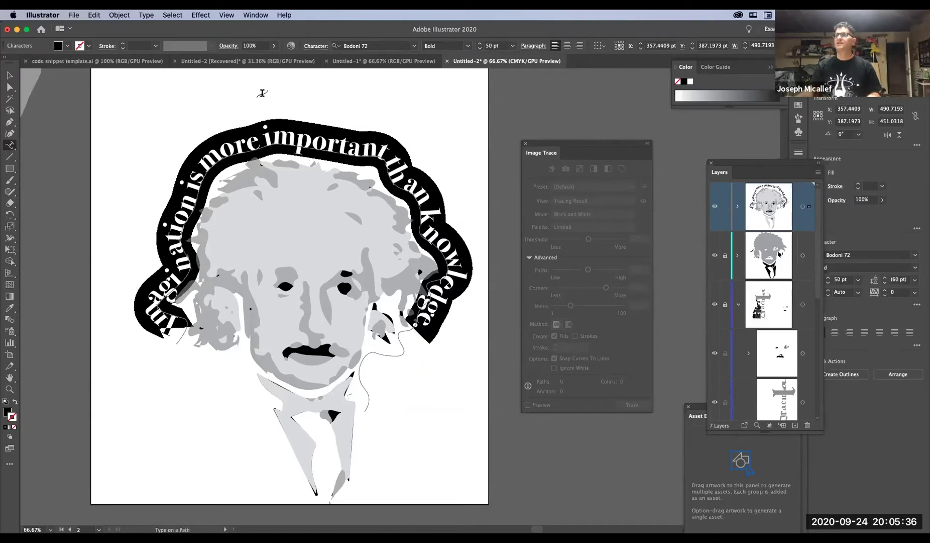
key("super")
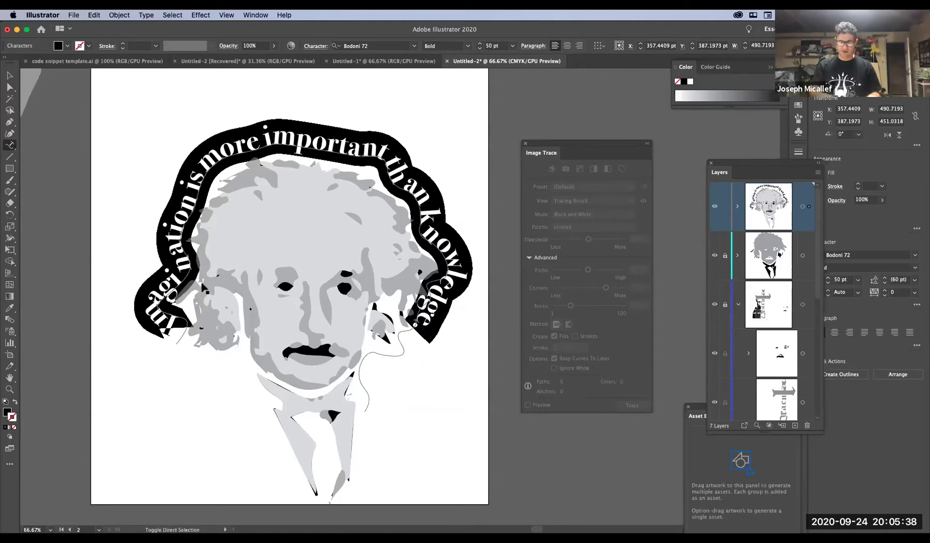
key("super+shift+comma")
key("super+shift+comma")
key("super+shift+comma")
key("super+shift+comma")
key("super+shift+comma")
key("super+shift+comma")
key("super+shift+comma")
key("super+shift+comma")
key("super+shift+comma")
key("super+shift+comma")
key("super+shift+comma")
key("super+shift+comma")
key("super+shift+comma")
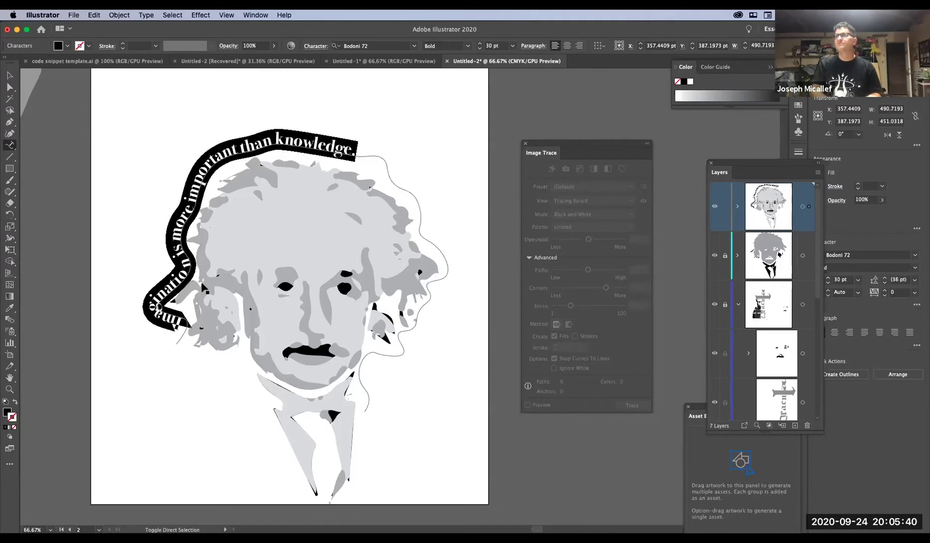
key("super+shift+period")
key("super+shift+period")
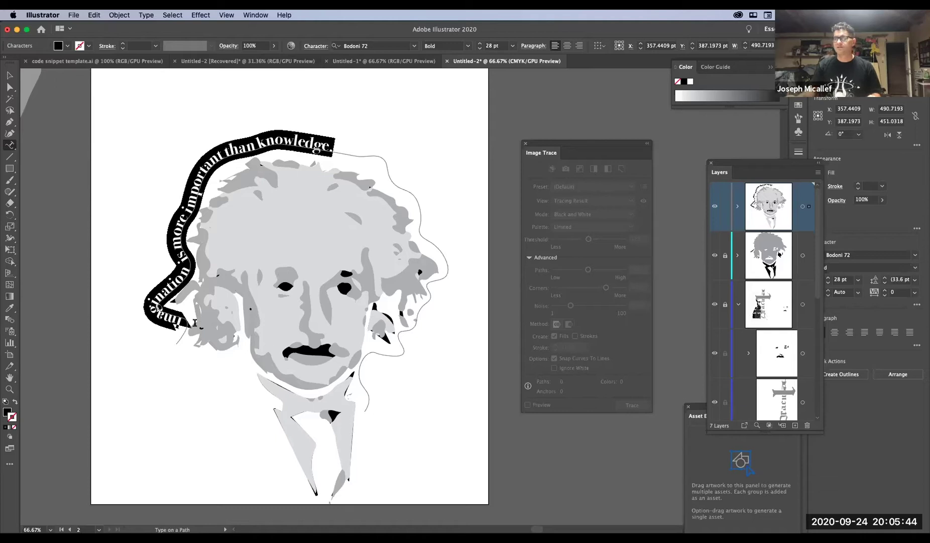
- Shift the start of the quote forward along the path, past the sharp bend beside his ear, so the lettering follows the hair
left_click(159, 307)
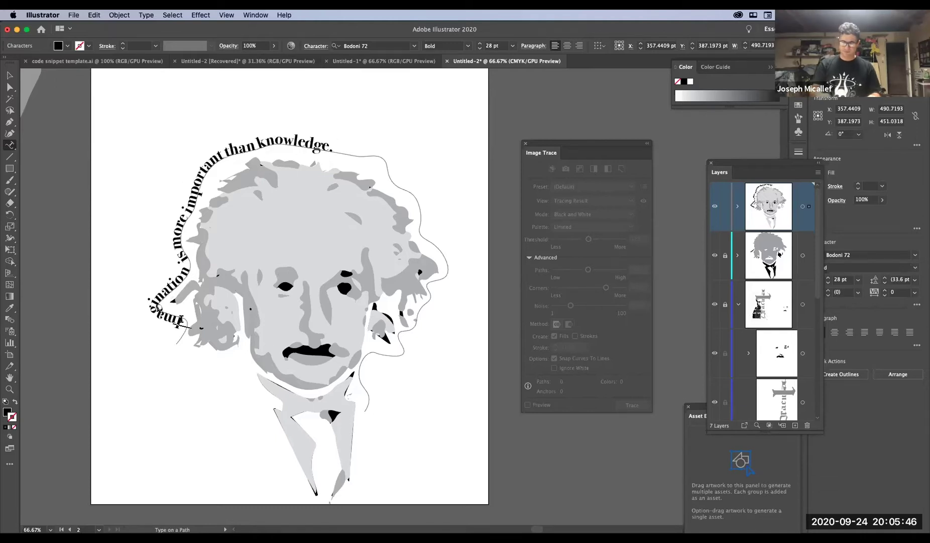
key("super")
left_click(176, 344)
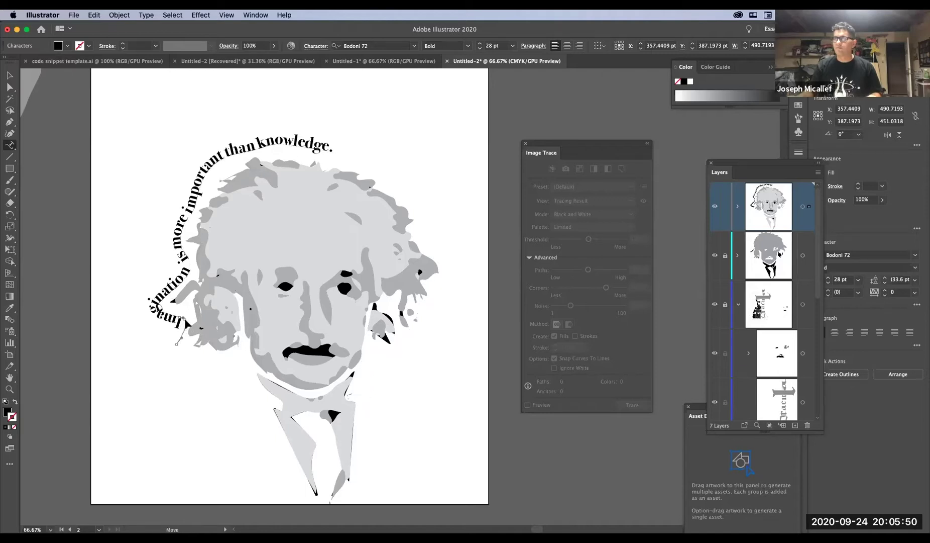
left_click(176, 344, "super")
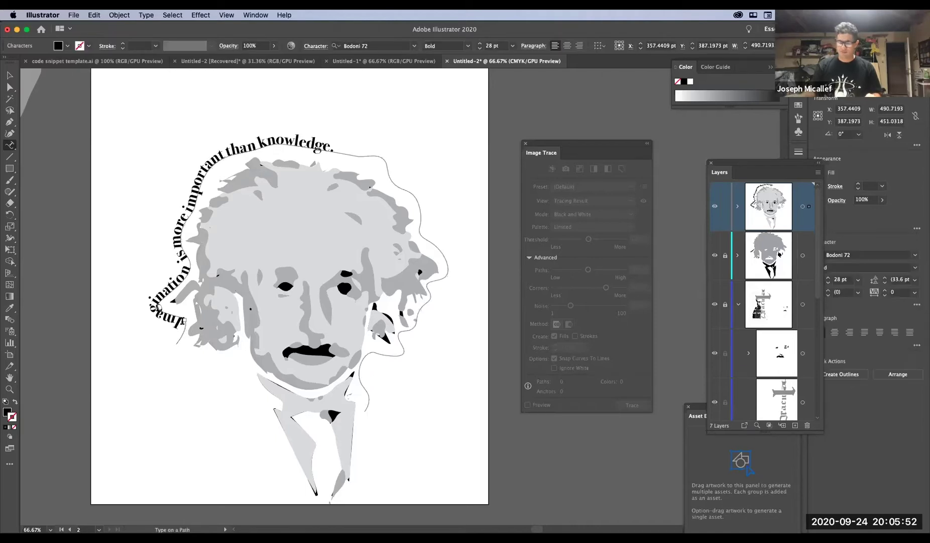
left_click(171, 320)
type("I")
key("alt+Right")
key("alt+Right")
key("alt+Right")
key("alt+Right")
key("alt+Right")
key("alt+Right")
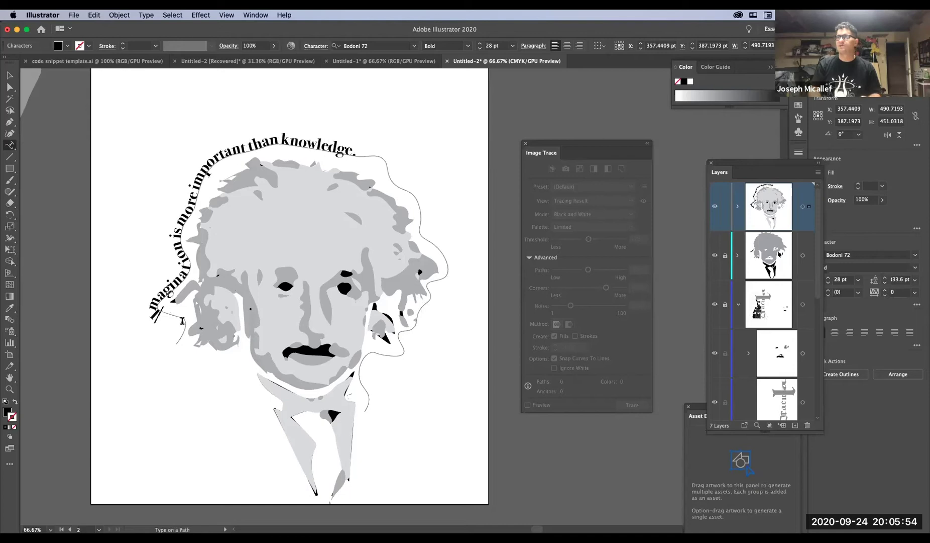
key("alt+Right")
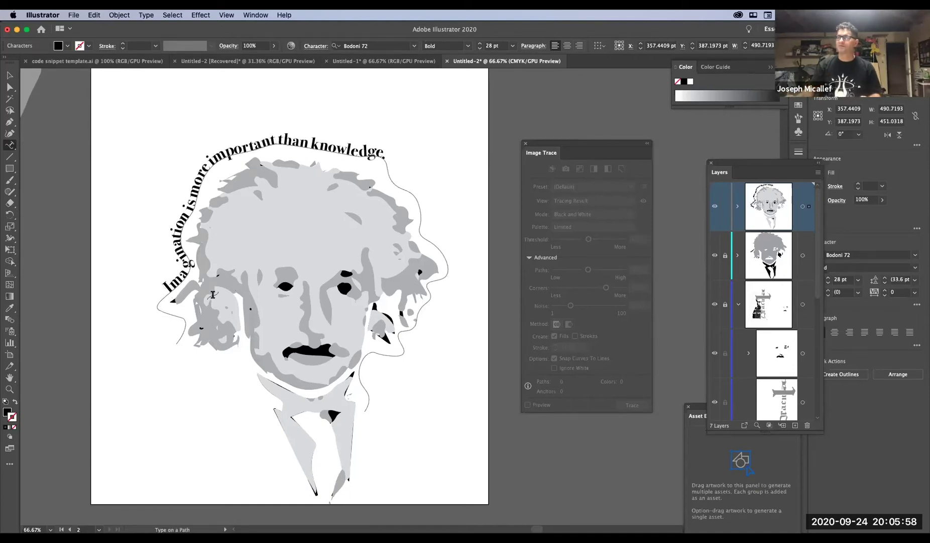
- Select the quote as a whole type-on-path object, try a slightly offset duplicate outside it, and undo the copy
left_click_drag(169, 296, 405, 129)
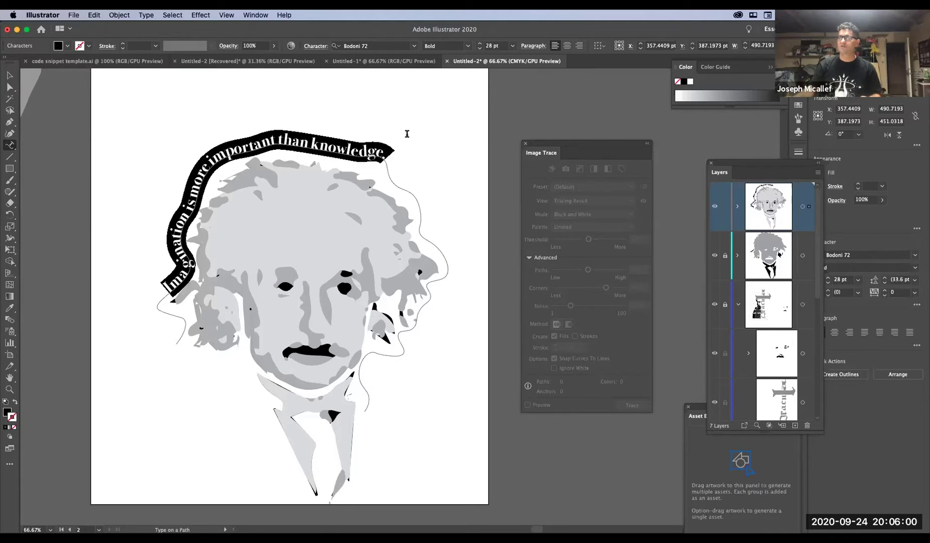
left_click(9, 75)
left_click(165, 233)
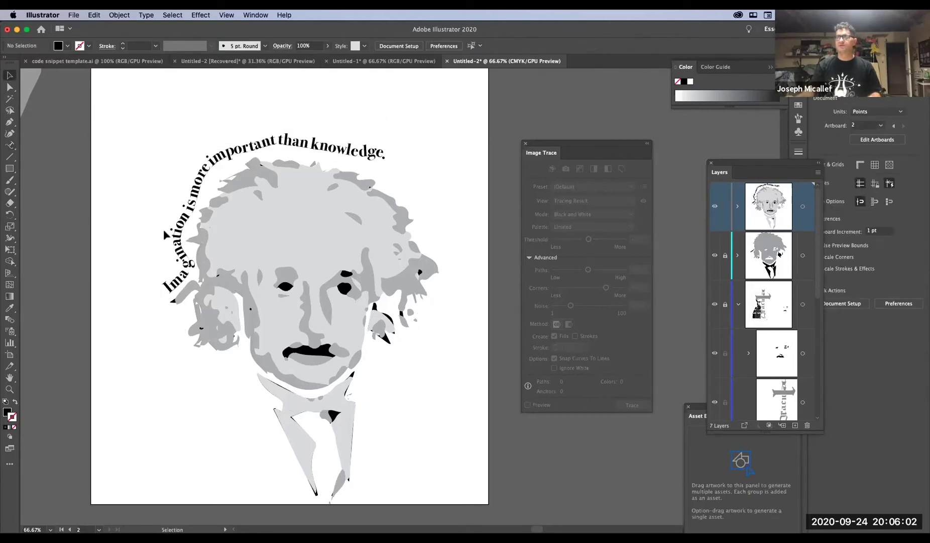
left_click(181, 231)
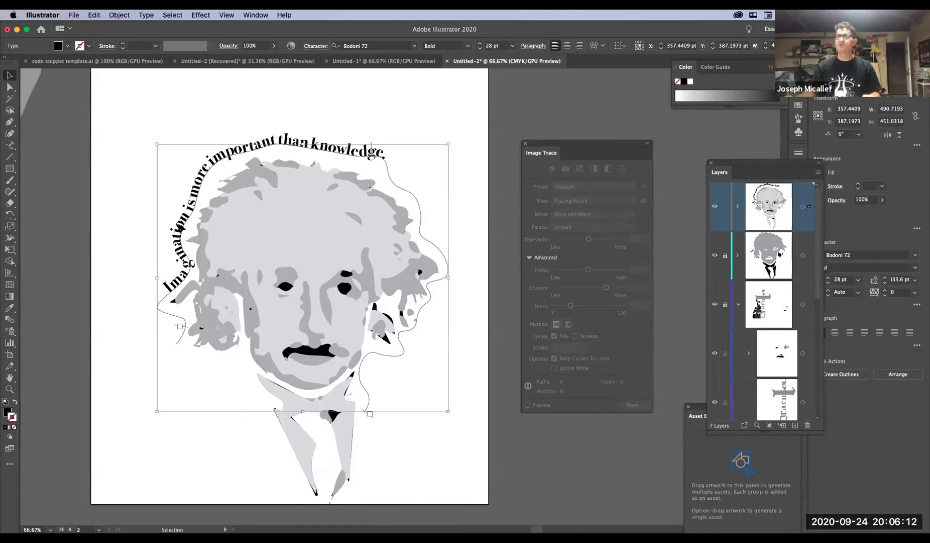
left_click_drag(187, 230, 169, 217)
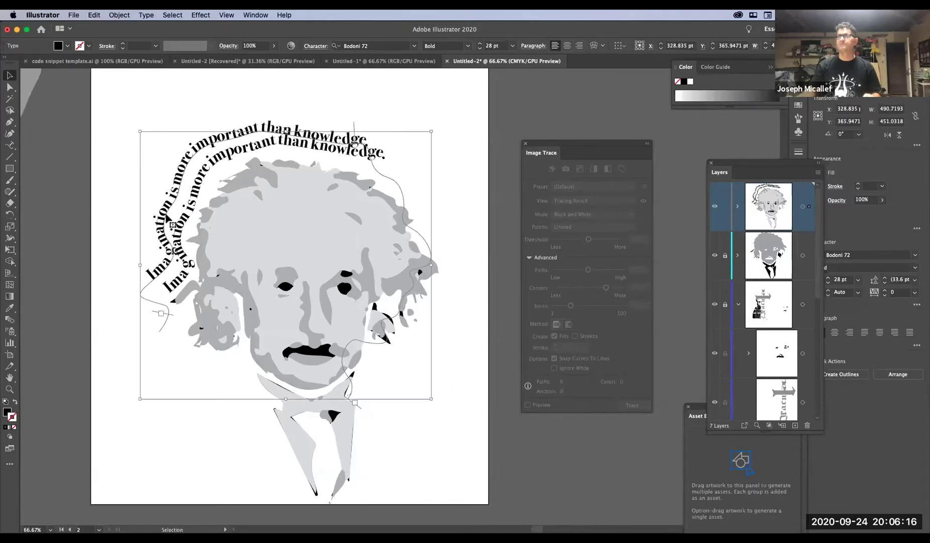
key("super+z")
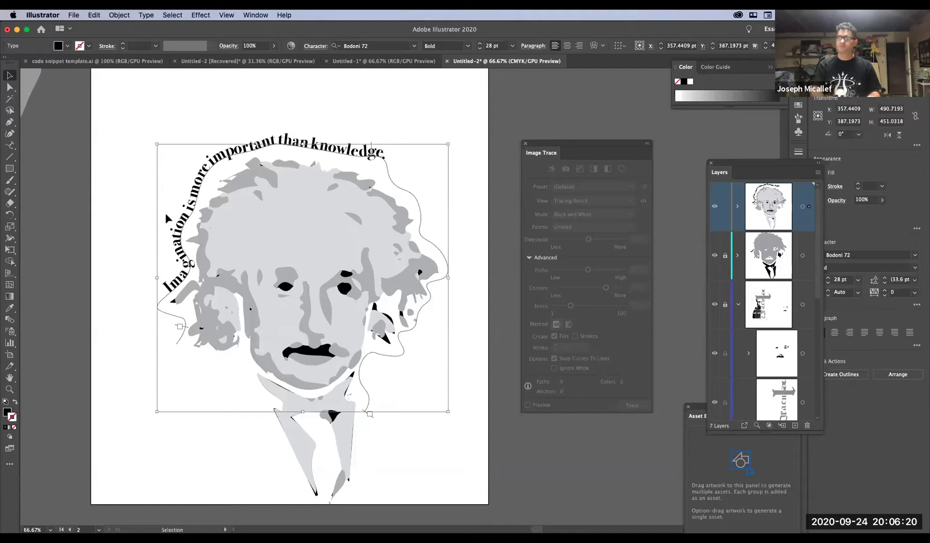
- Convert the quote on the path to outlines and select the resulting group of letter shapes
left_click(119, 16)
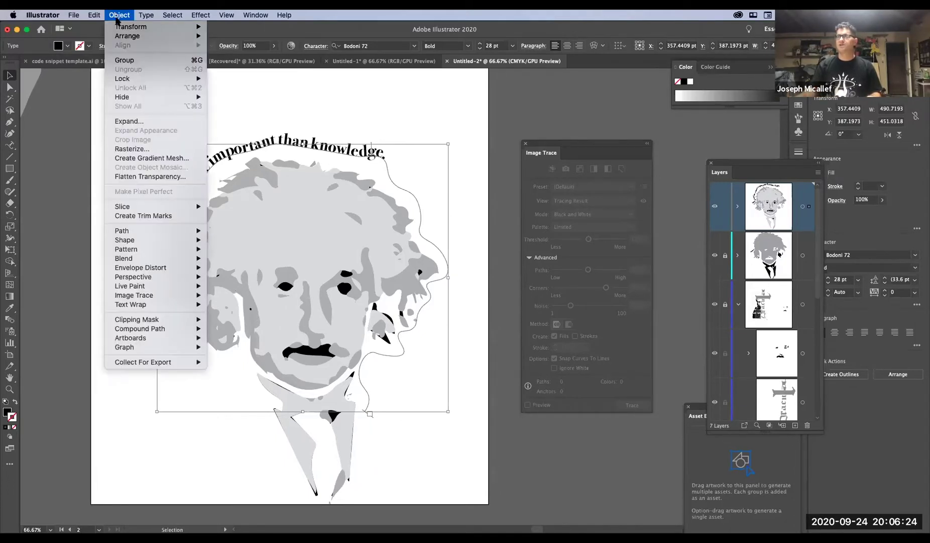
mouse_move(153, 16)
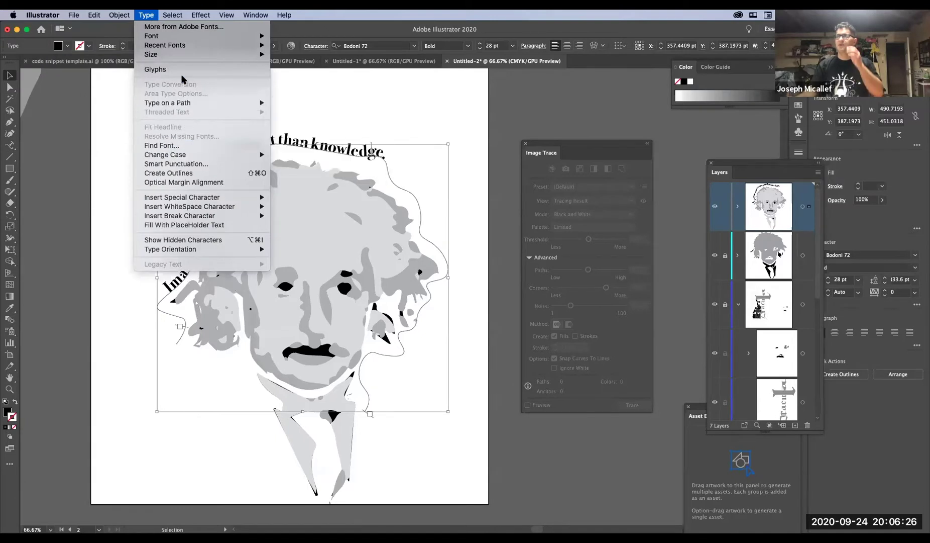
left_click(186, 174)
left_click(138, 131)
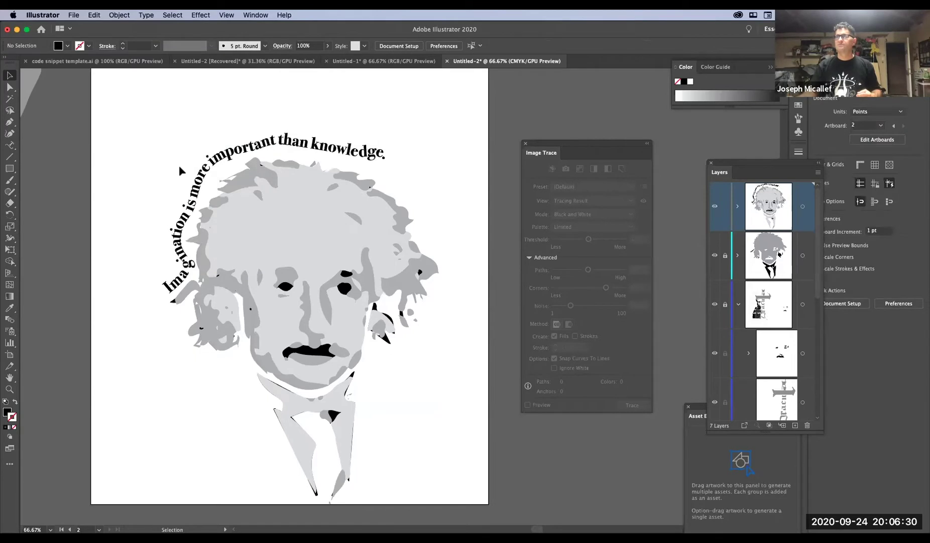
left_click(196, 188)
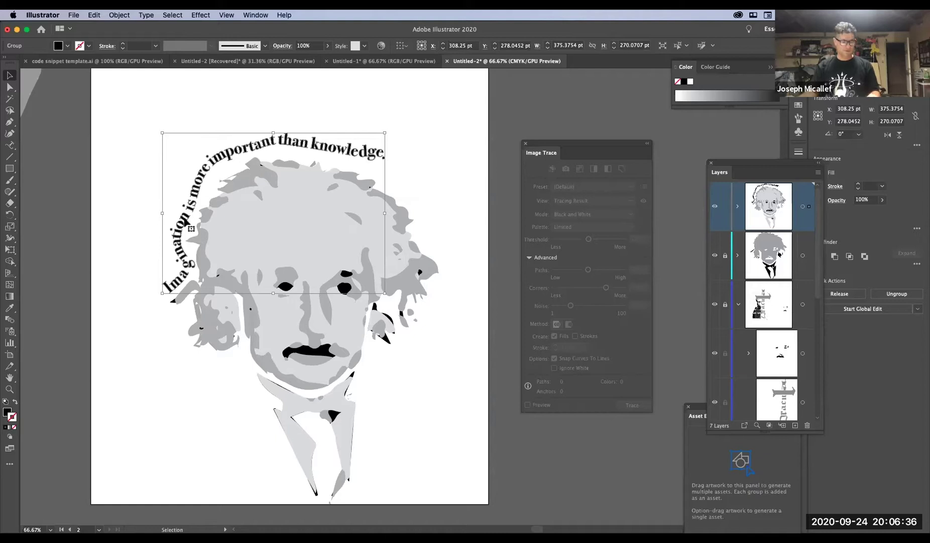
- Duplicate the outlined quote just outside the original and enlarge the copy into a second arc around the hair
left_click_drag(191, 229, 178, 215)
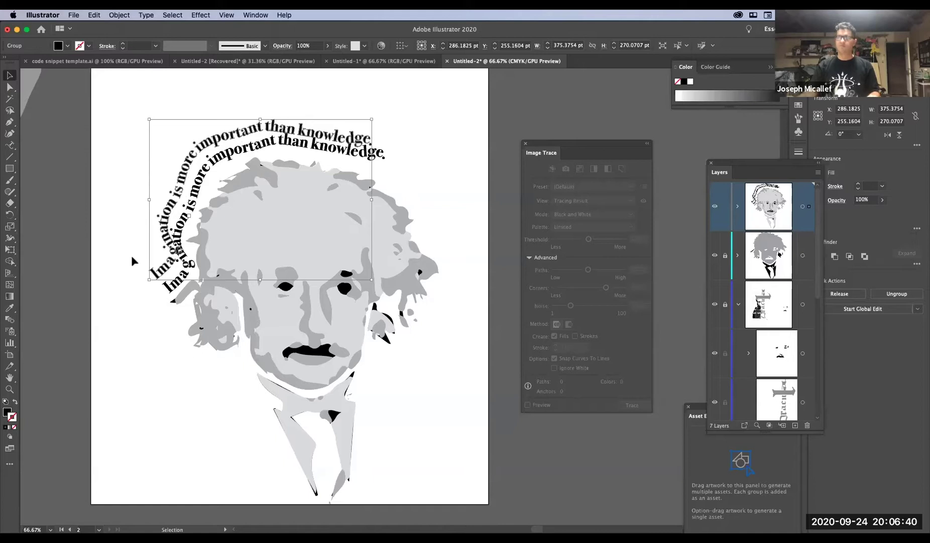
left_click_drag(149, 279, 127, 295)
mouse_move(146, 235)
left_mouse_down()
mouse_move(158, 236)
mouse_move(154, 225)
left_mouse_up()
- Enlarge another copy of the quote to about 620 pt wide and position it as a third arc outside the second
left_click_drag(134, 286, 70, 319)
left_click_drag(110, 241, 142, 235)
left_click_drag(102, 314, 136, 275)
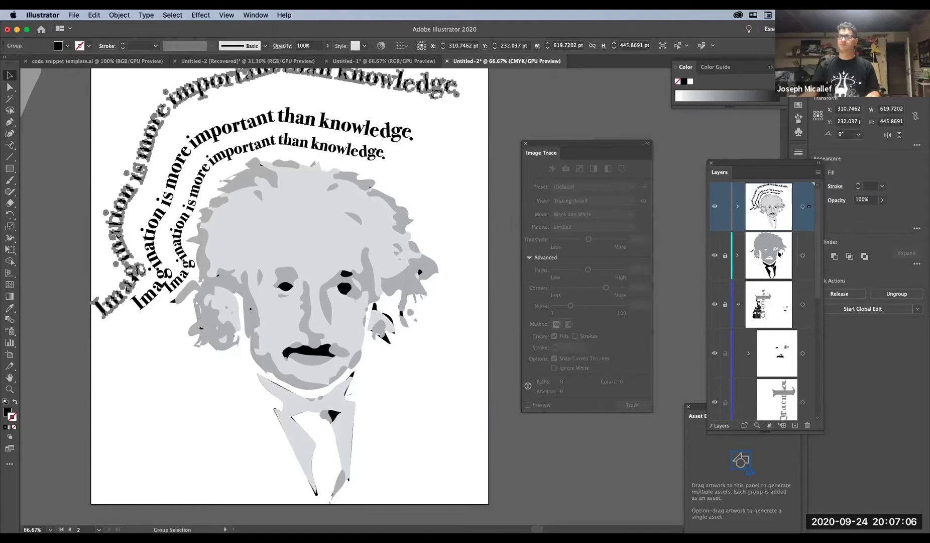
- Add a fourth copy of the quote, enlarged to about 803 pt wide, and position it outside the third arc, overlapping the artboard's edges
left_click_drag(136, 275, 109, 269)
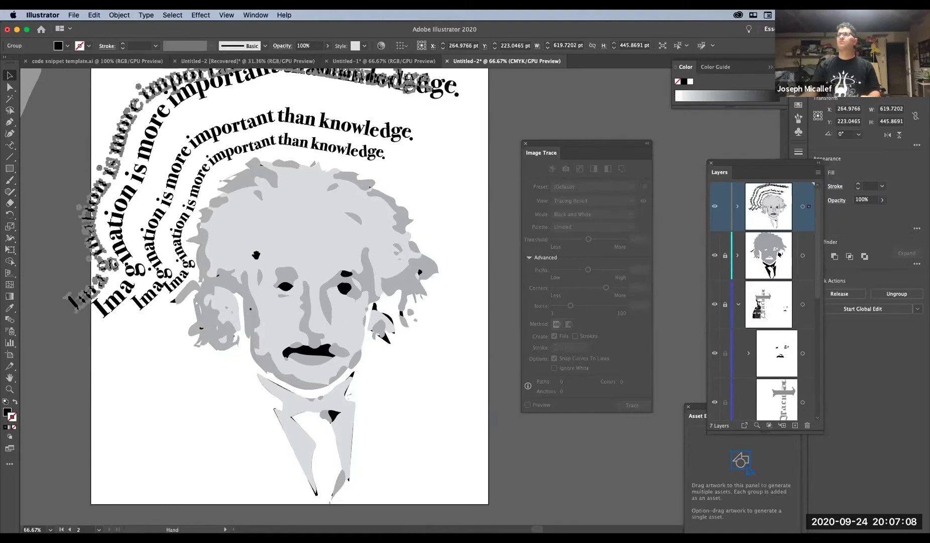
scroll(108, 270, "up", 5)
scroll(109, 270, "left", 5)
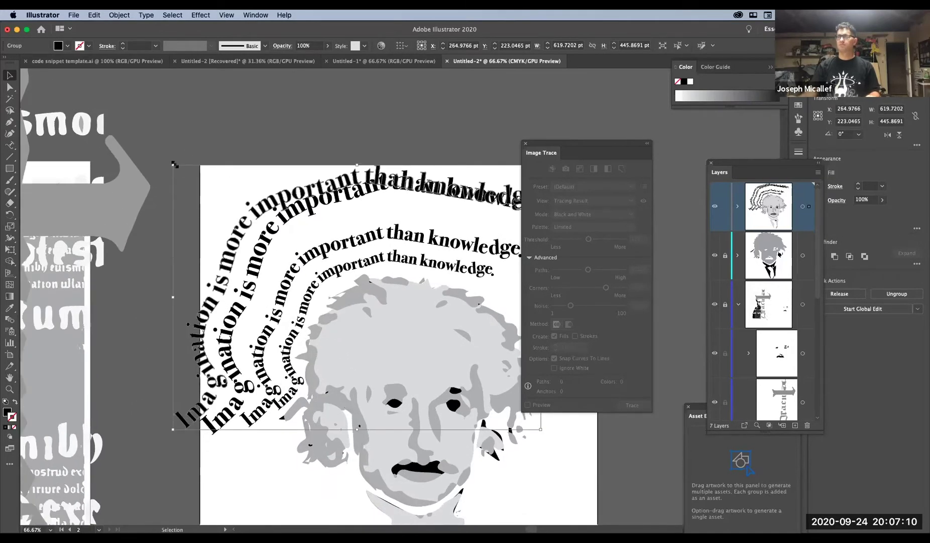
left_click_drag(175, 167, 80, 98)
scroll(81, 98, "up", 3)
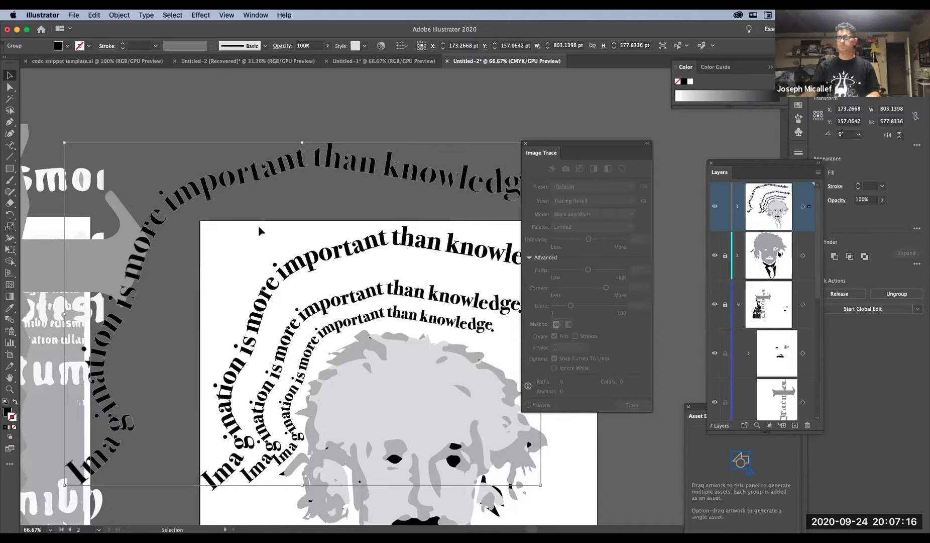
left_click(321, 195)
left_click_drag(340, 169, 423, 182)
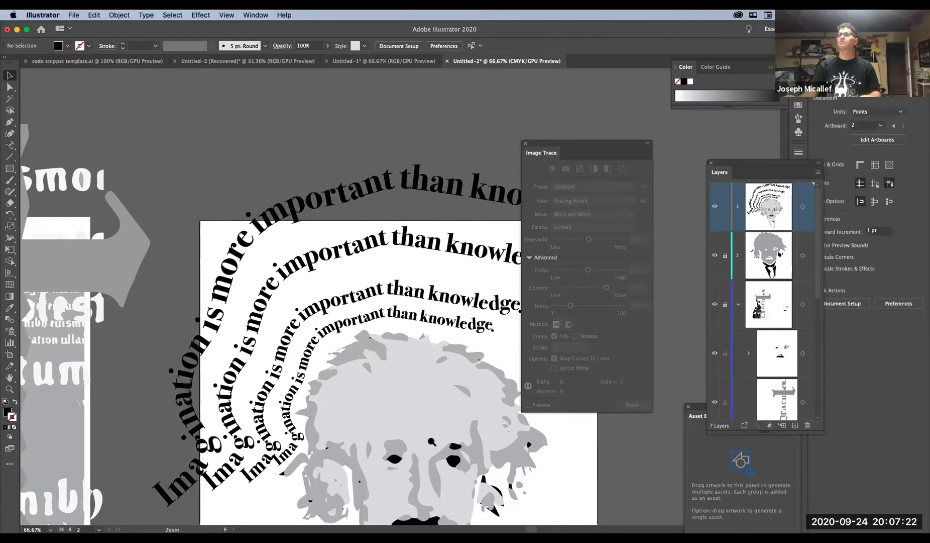
- Examine how the four nested quote arcs sit around the portrait and the artboard
scroll(423, 442, "down", 5)
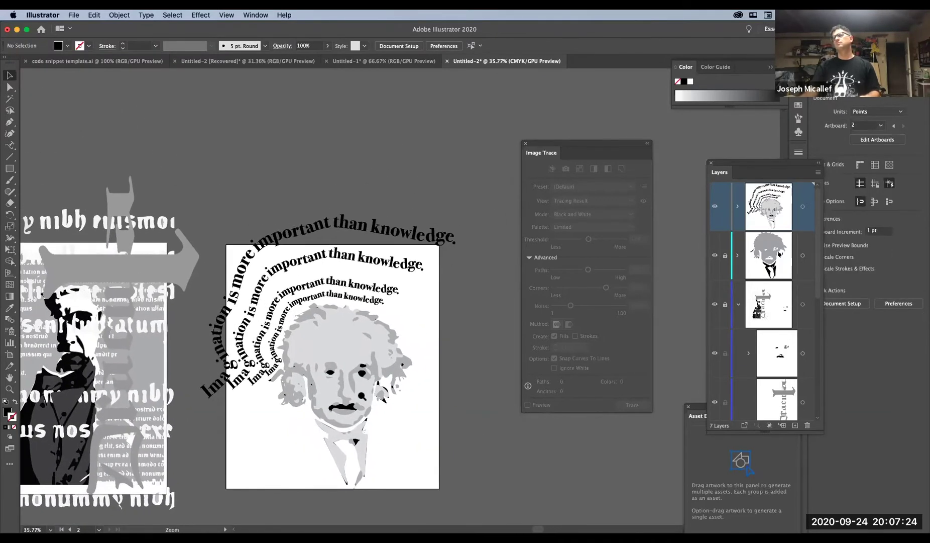
scroll(379, 437, "up", 3)
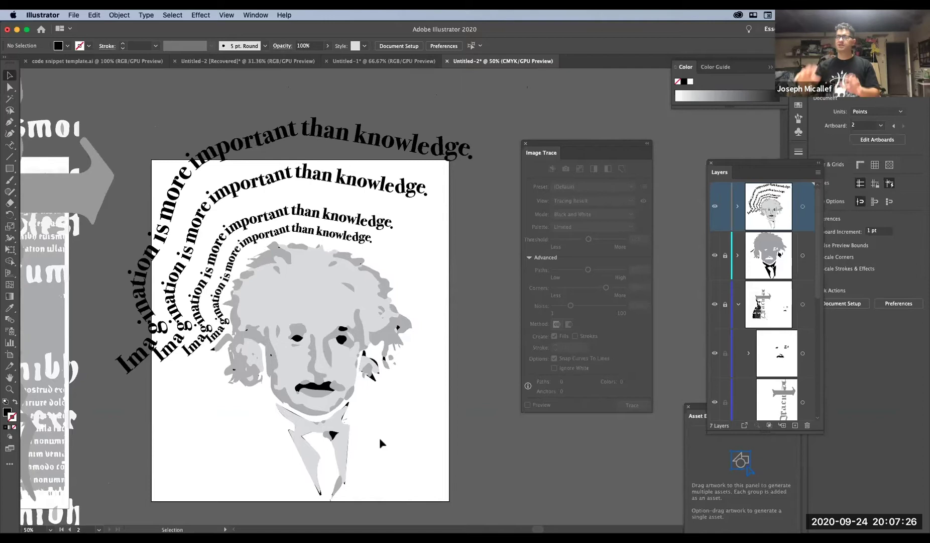
scroll(379, 440, "up", 1)
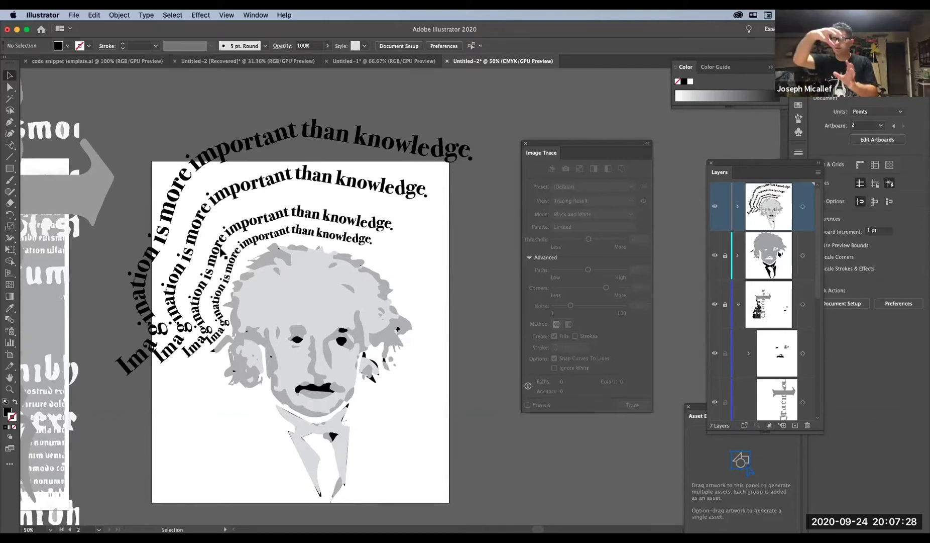
key("z")
scroll(422, 215, "left", 3)
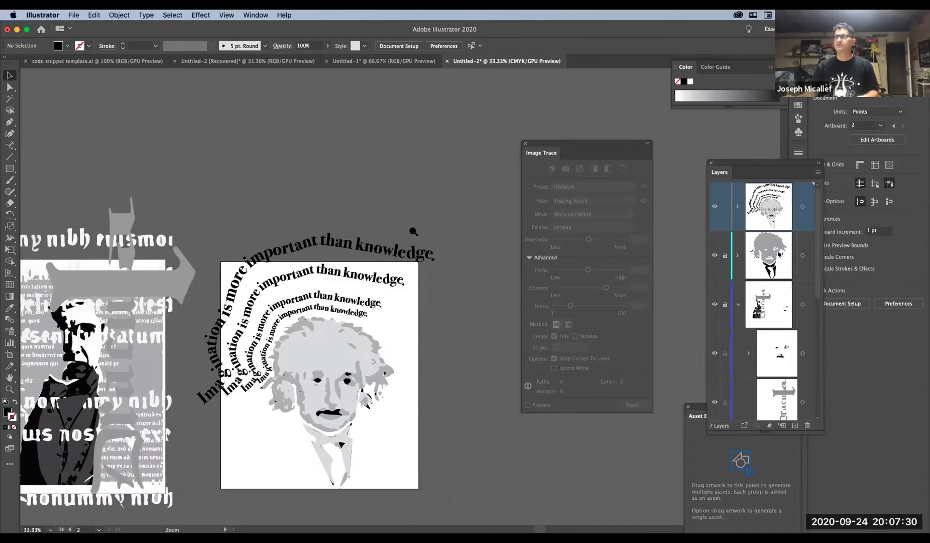
scroll(451, 334, "right", 4)
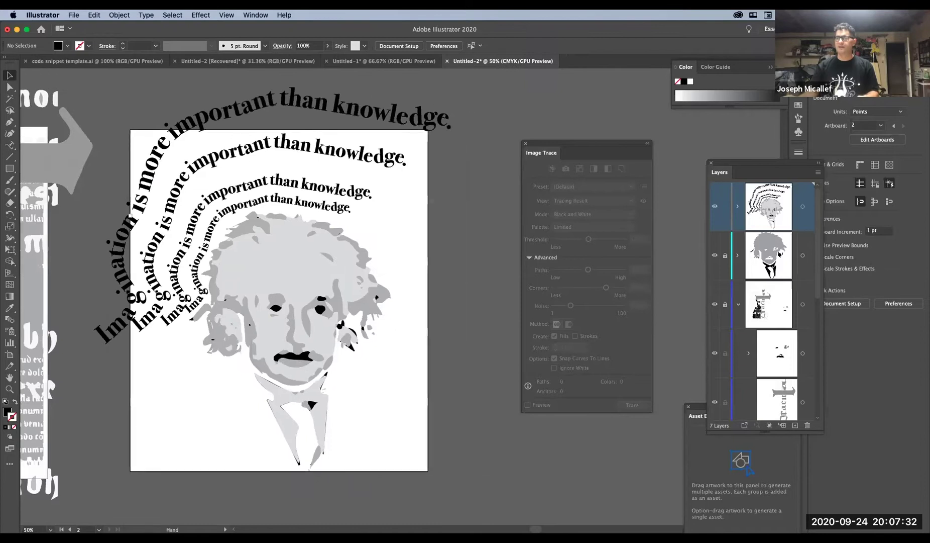
key("v")
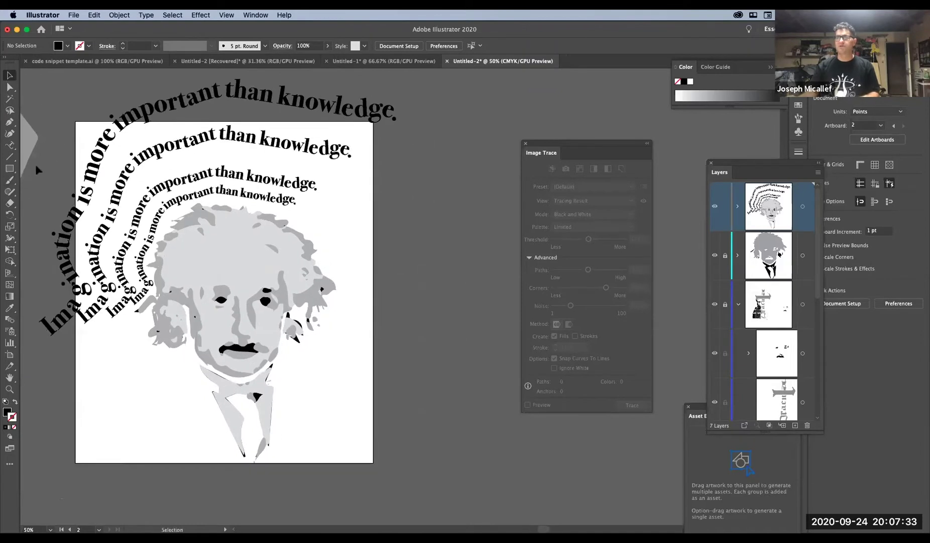
- Draw a circle about 357 pt in diameter over the lower right of the portrait with the Ellipse tool
left_click(9, 145)
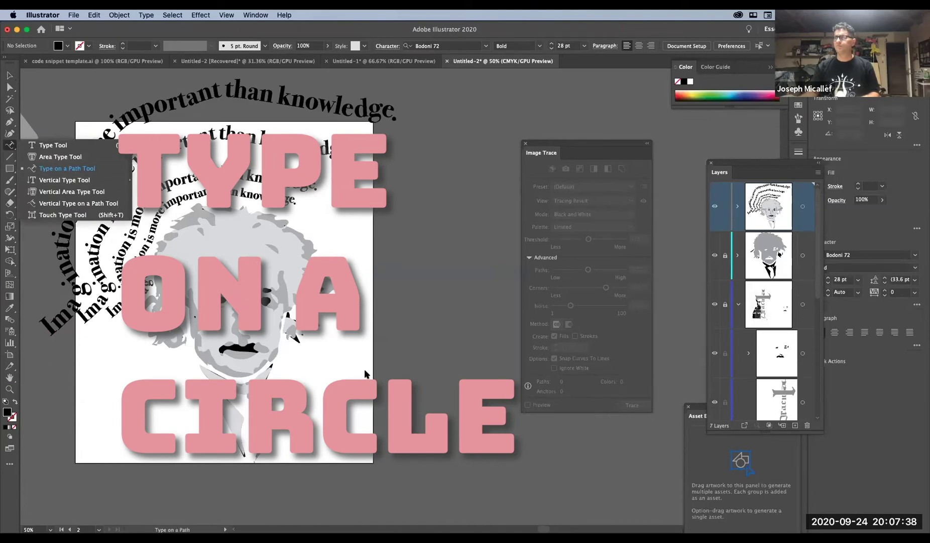
left_click(10, 170)
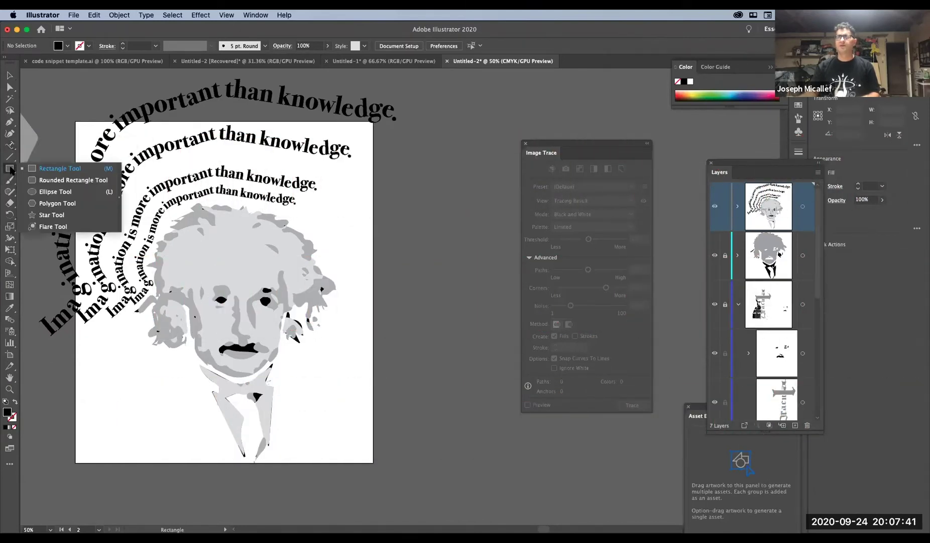
left_click(54, 191)
left_click_drag(220, 287, 381, 447)
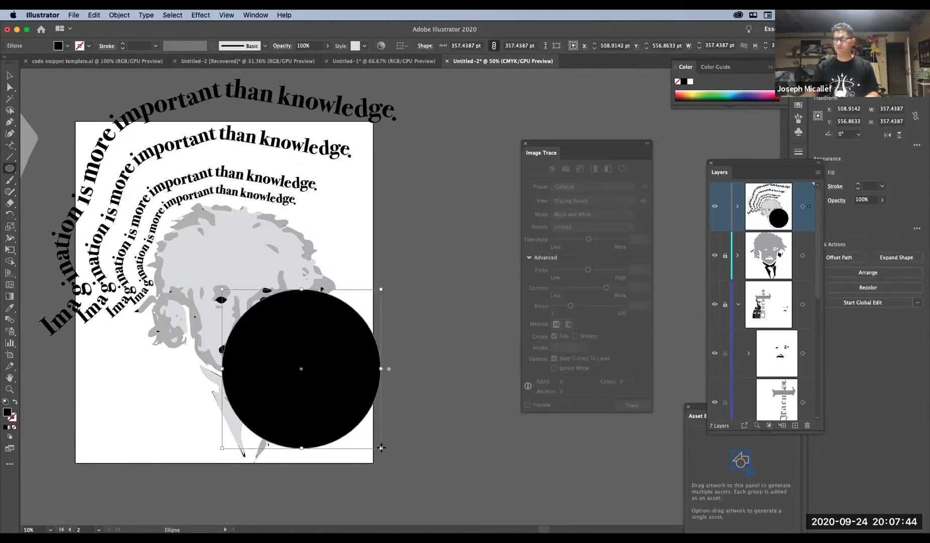
- Give the circle no fill and a 1 pt black stroke
left_click(14, 427)
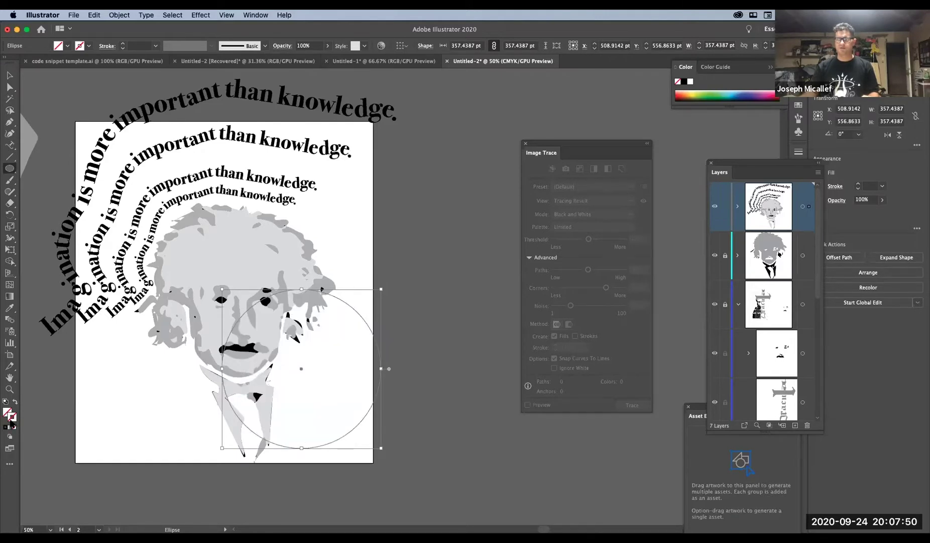
left_click(6, 427)
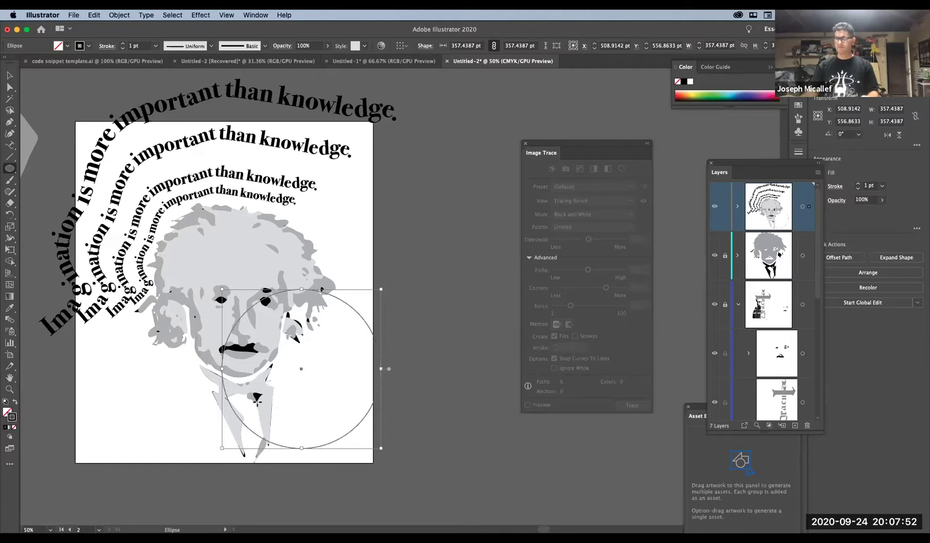
left_click(10, 76)
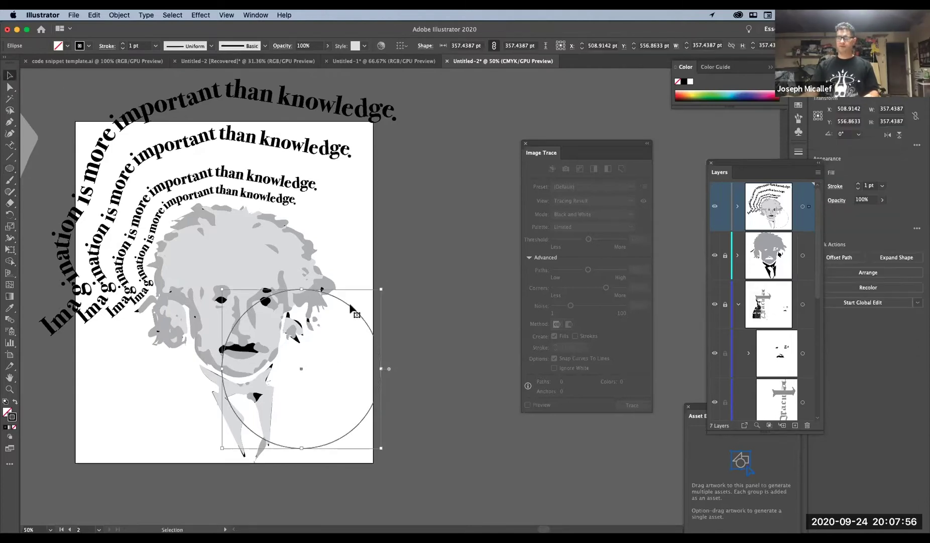
- Turn the circle into a type path starting at its upper-left side and enter the word RELATIVITY
key("a")
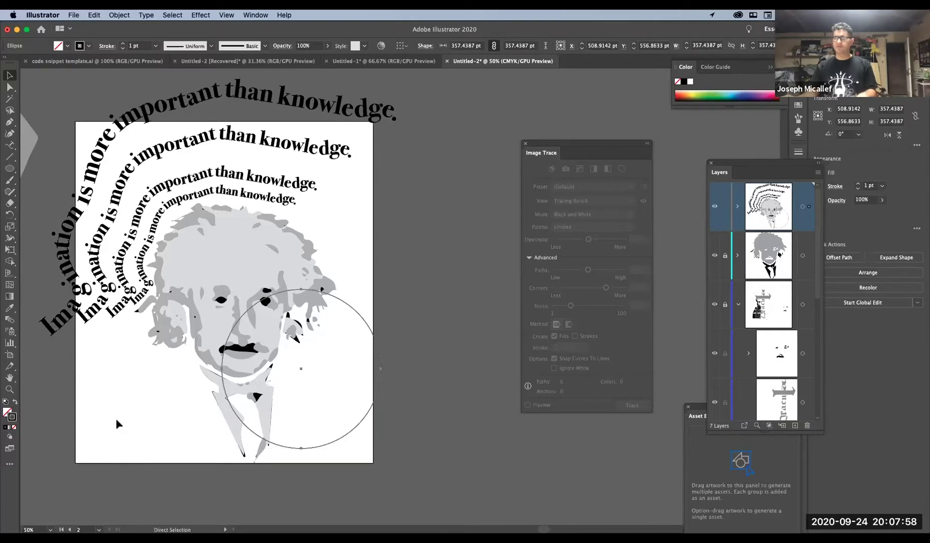
key("space")
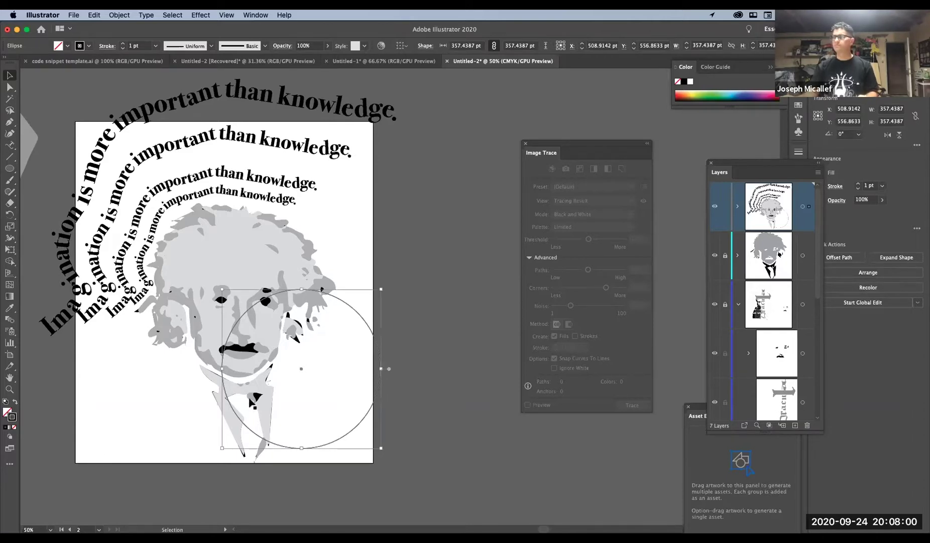
scroll(305, 390, "up", 2)
key("v")
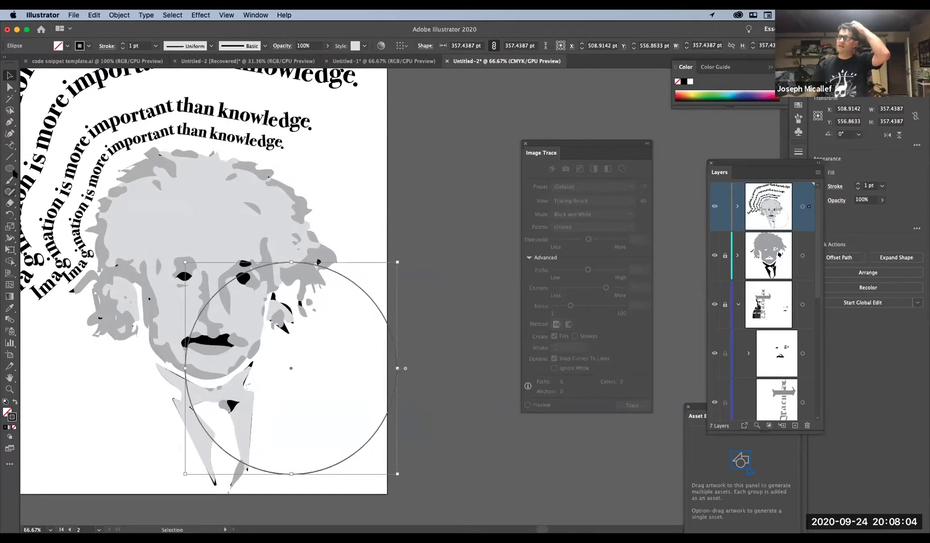
left_click(9, 145)
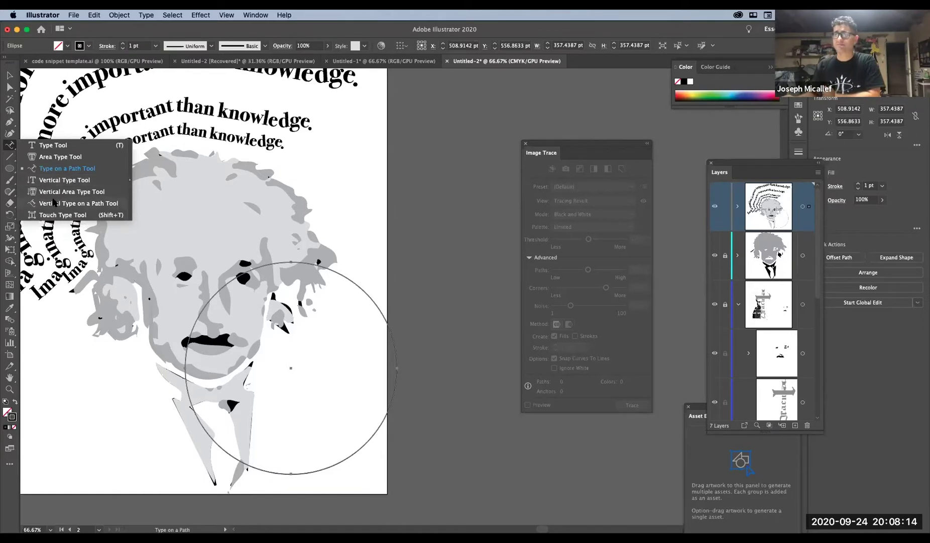
left_click(56, 169)
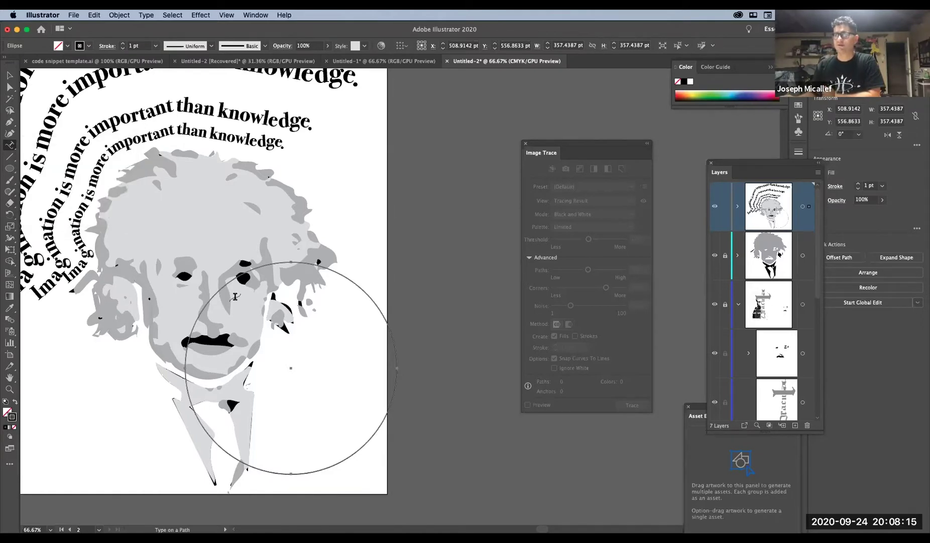
left_click(207, 301)
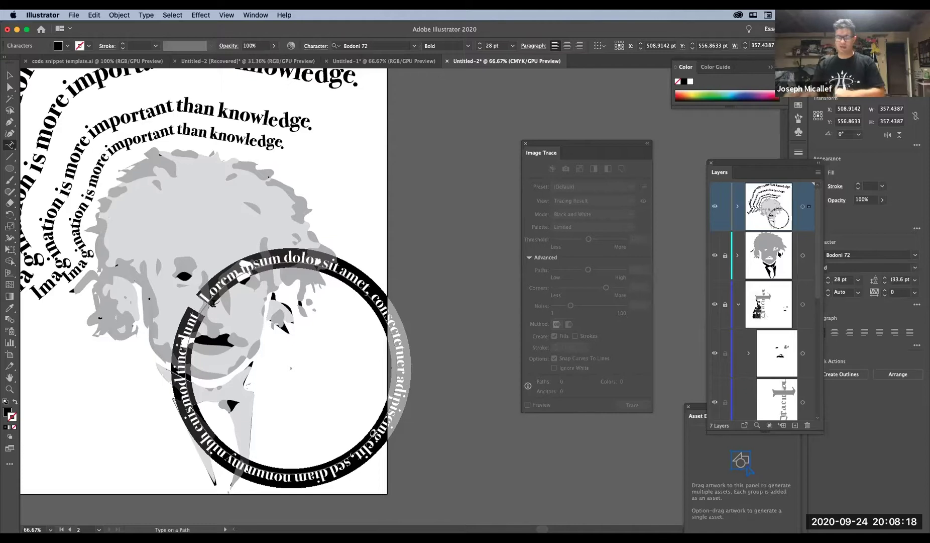
type("RELAT")
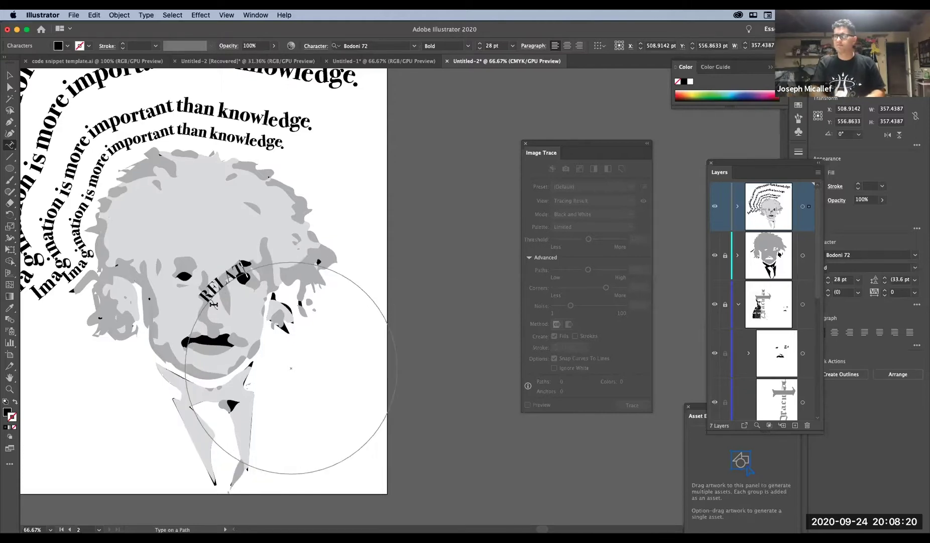
type("IVITY")
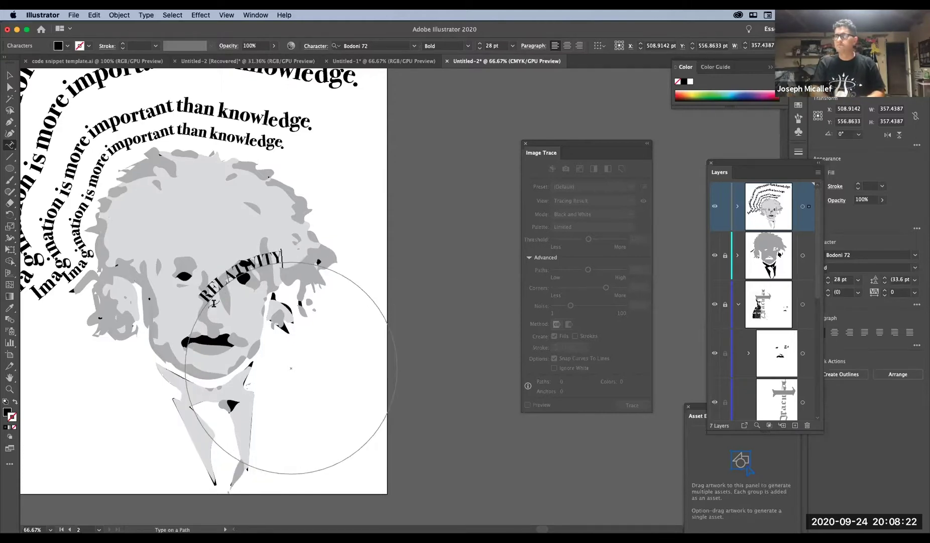
- Enlarge the whole word RELATIVITY on the circle to 58 pt
key("super+a")
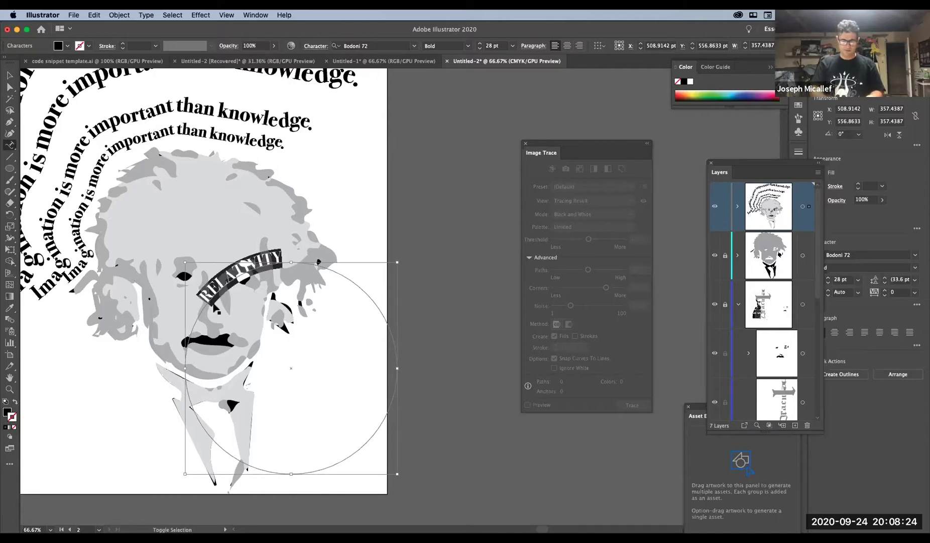
key("super+shift+period")
key("super+shift+period")
key("super+shift+period")
key("super+shift+period")
key("super+shift+period")
key("super+shift+period")
key("super+shift+period")
key("super+shift+period")
key("super+shift+period")
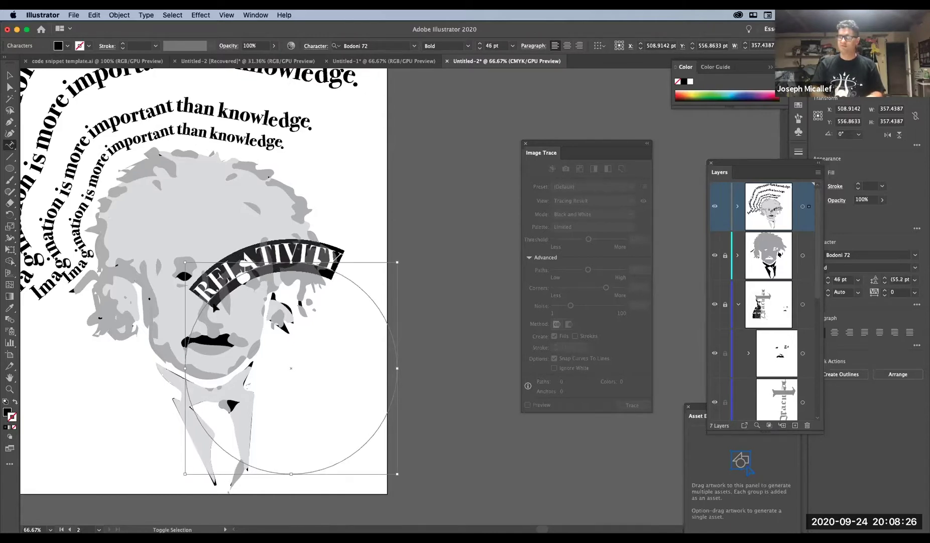
key("super+shift+period")
key("super+shift+period")
key("super+shift+period")
key("super+shift+period")
key("super+shift+period")
key("super+shift+period")
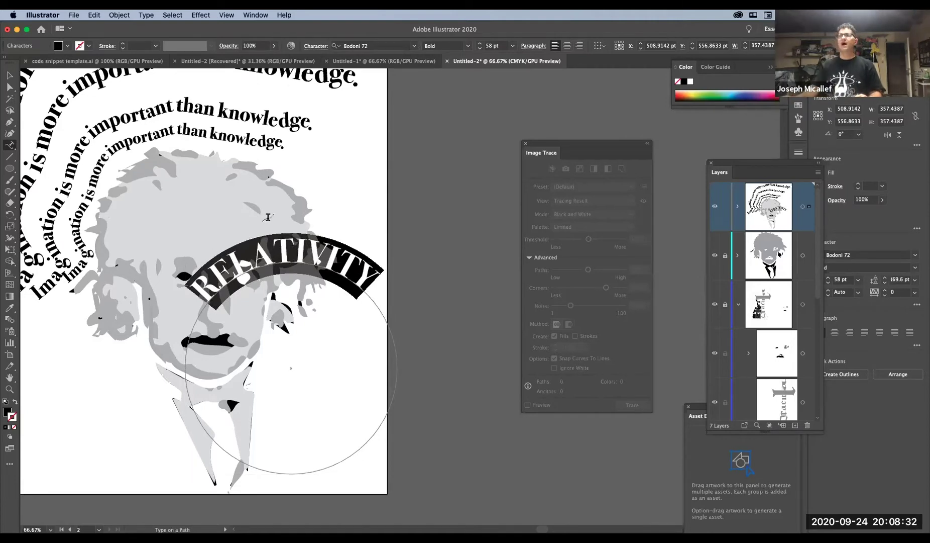
- Try the Skew type-on-a-path effect on the word RELATIVITY
right_click(297, 262)
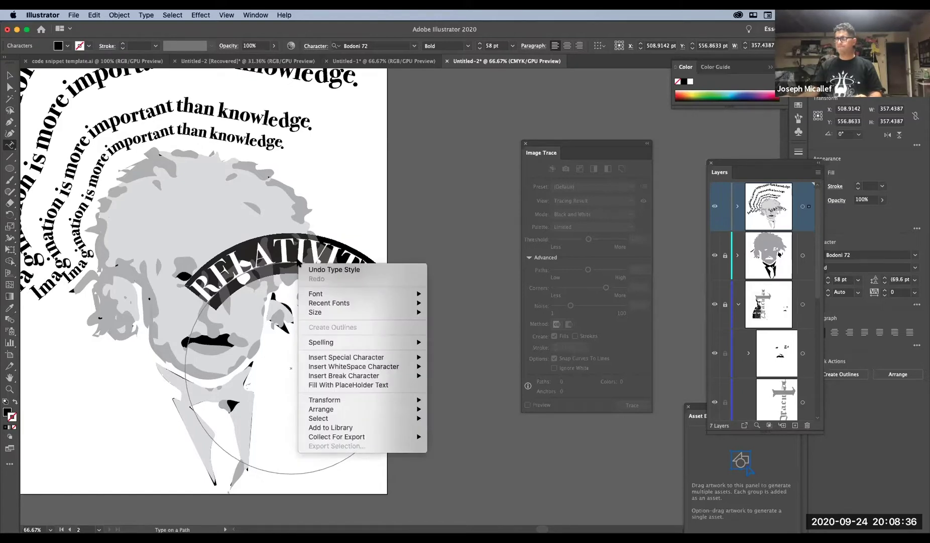
key("Escape")
left_click(145, 15)
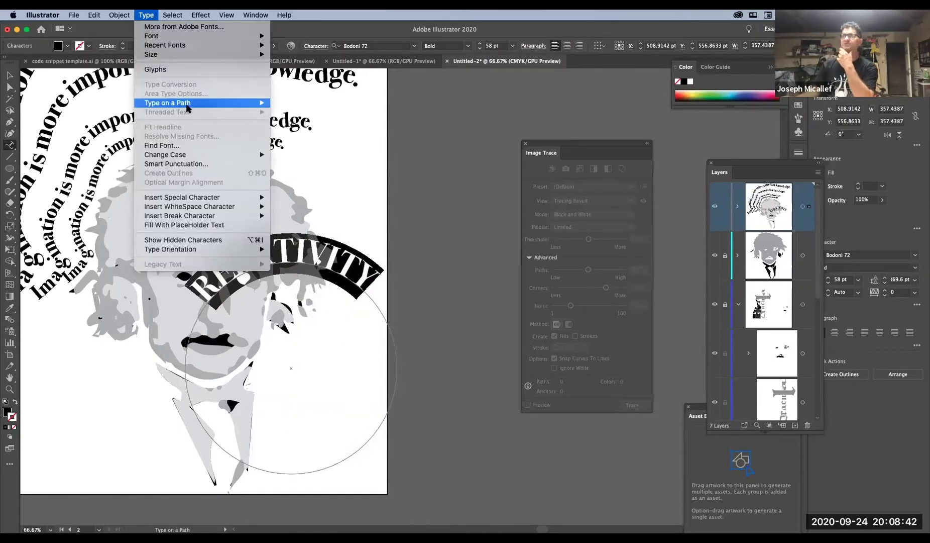
mouse_move(187, 105)
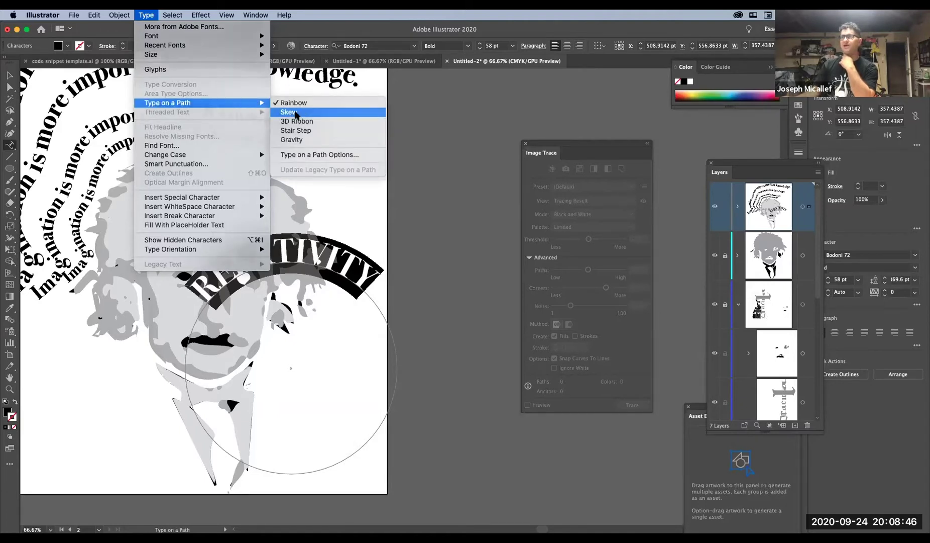
left_click(294, 113)
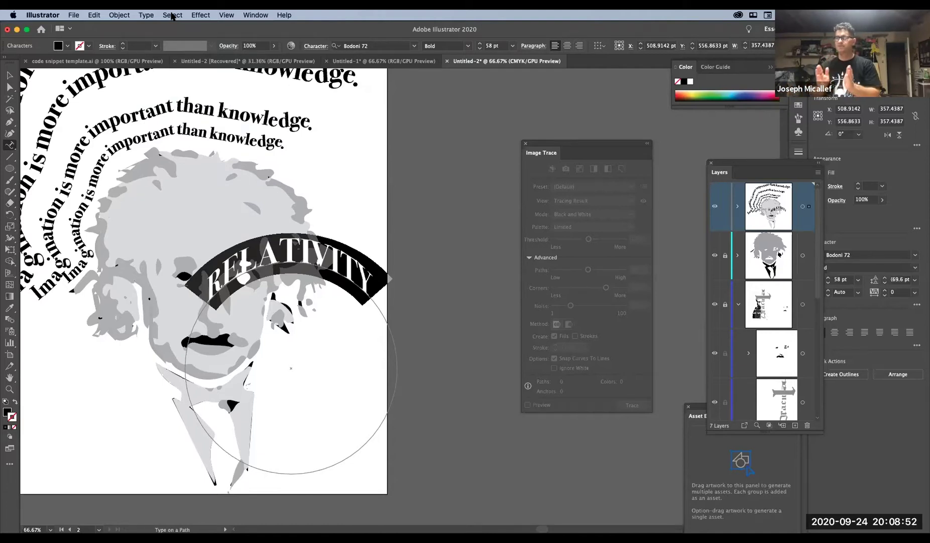
- Apply the 3D Ribbon type-on-a-path effect to the word RELATIVITY
left_click(133, 15)
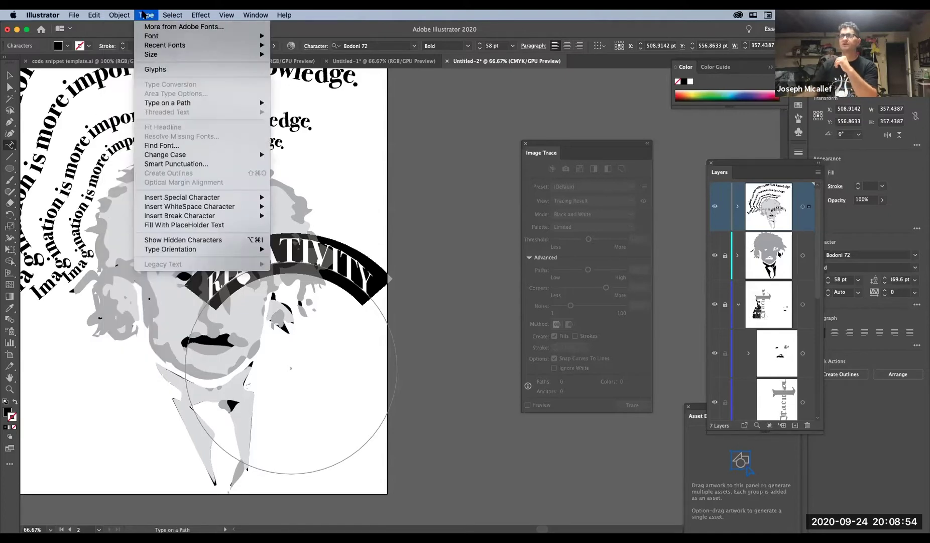
mouse_move(204, 107)
left_click(301, 120)
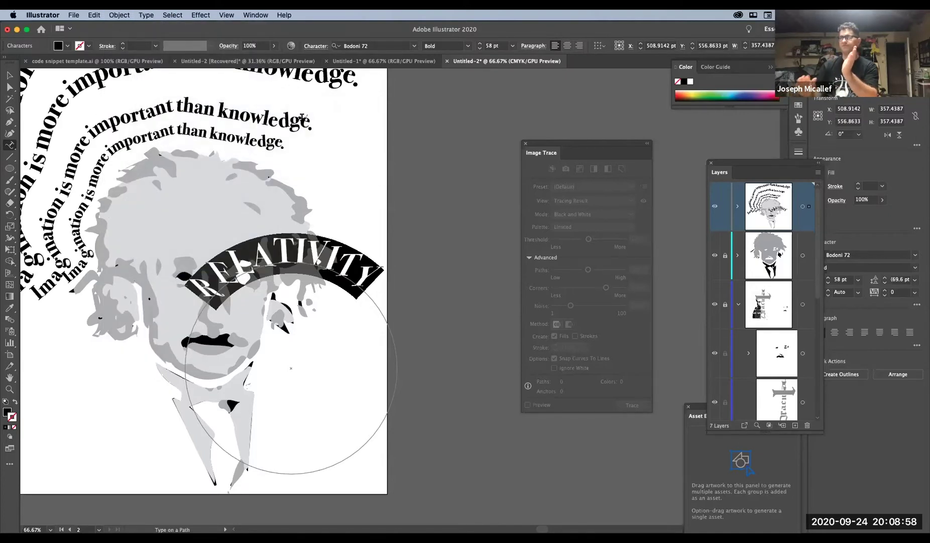
- Try the Stair Step type-on-a-path effect on RELATIVITY, checking its path options without changing them
left_click(146, 15)
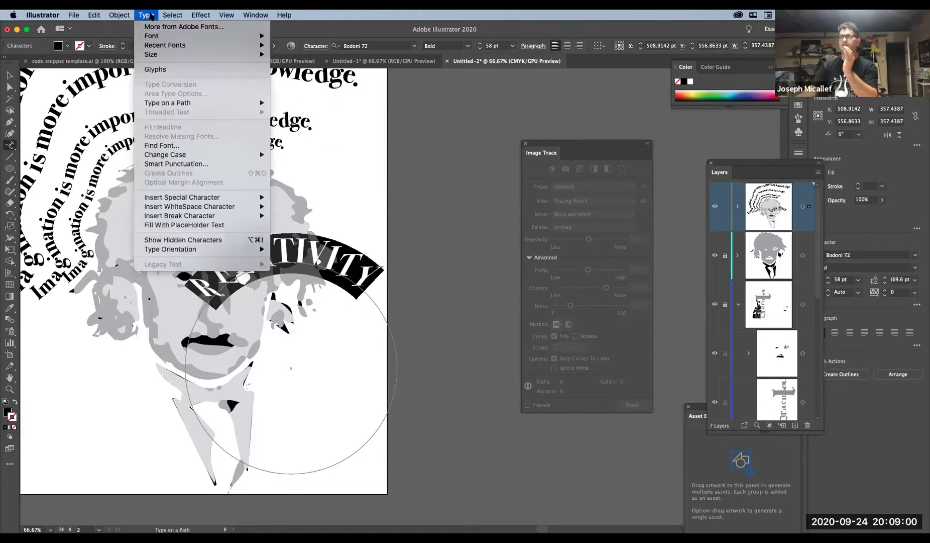
mouse_move(239, 103)
left_click(303, 130)
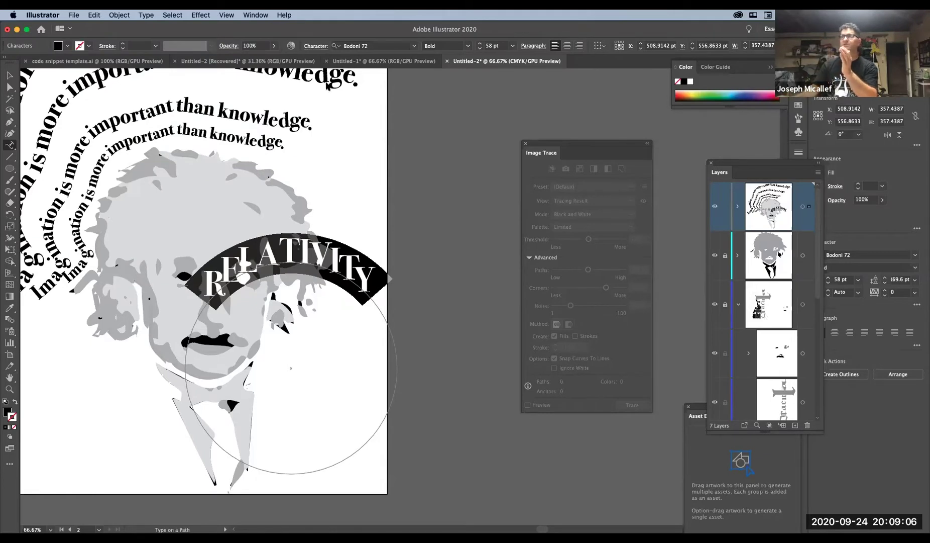
left_click(166, 15)
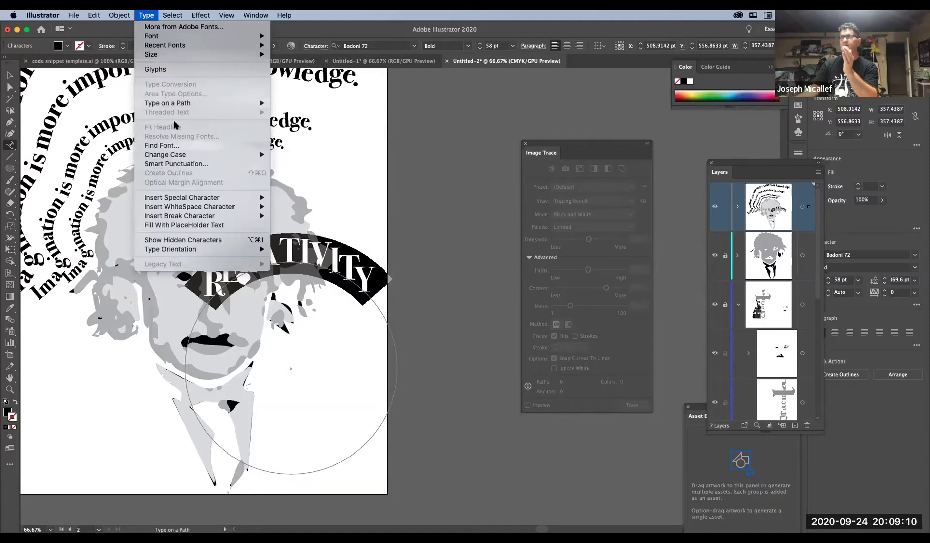
mouse_move(266, 102)
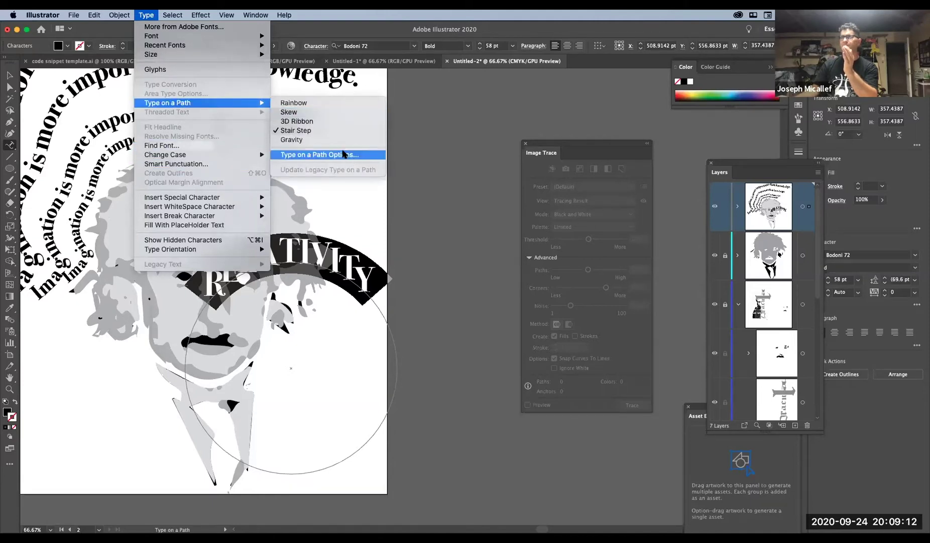
left_click(342, 152)
left_click(444, 305)
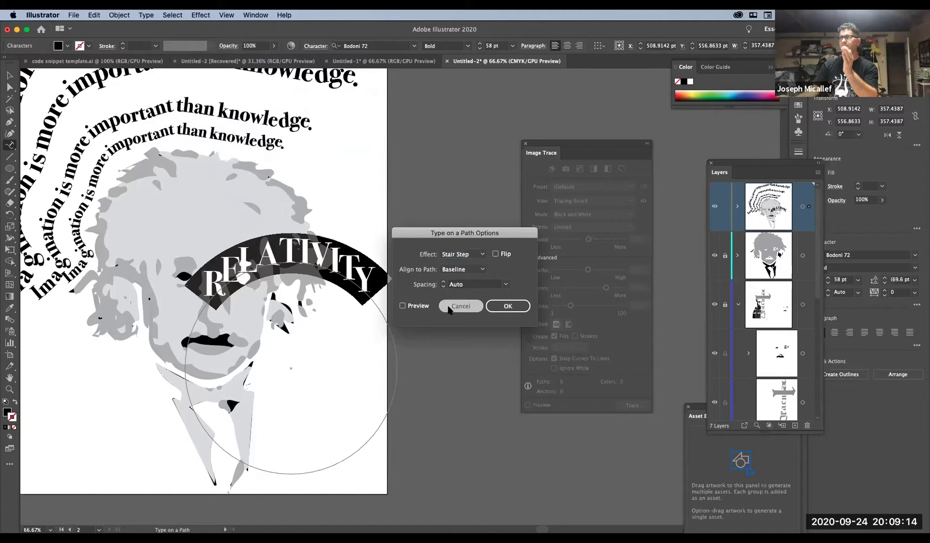
- Apply the Gravity type-on-a-path effect to the word RELATIVITY
left_click(119, 15)
mouse_move(147, 15)
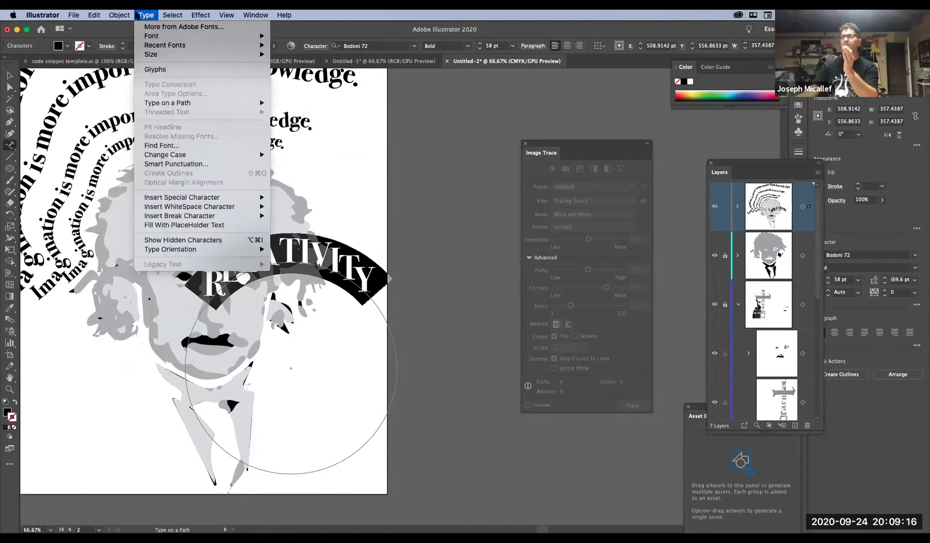
mouse_move(183, 102)
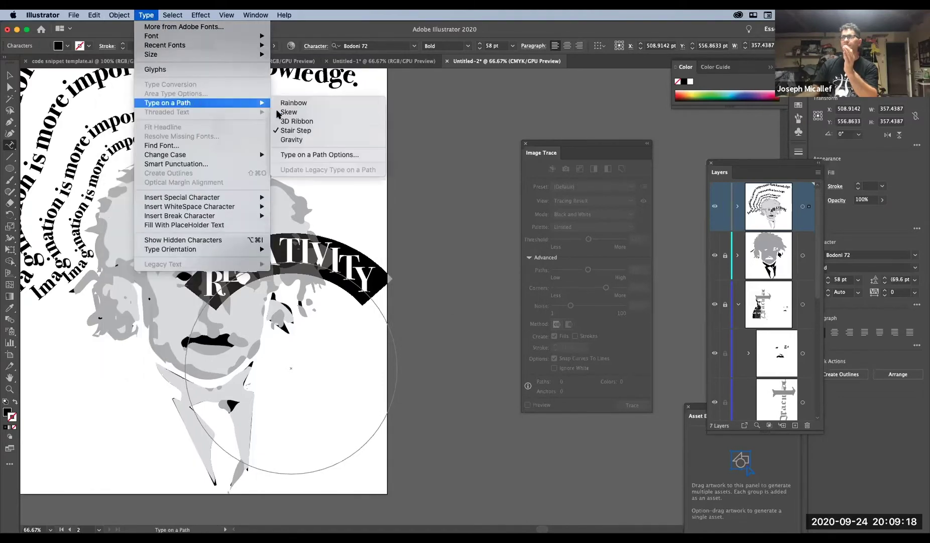
left_click(291, 140)
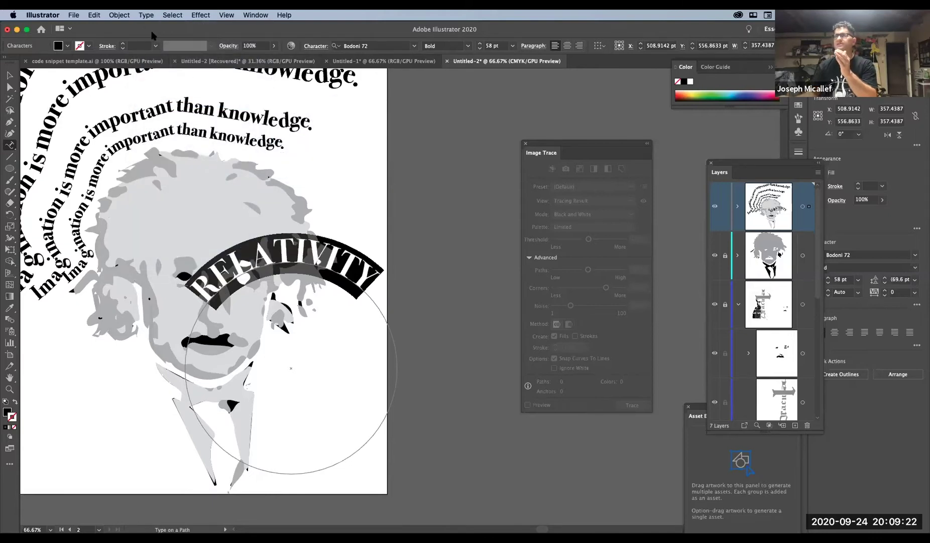
- Open the type-on-a-path options for RELATIVITY with the preview on and try Flip, leaving it off
left_click(148, 16)
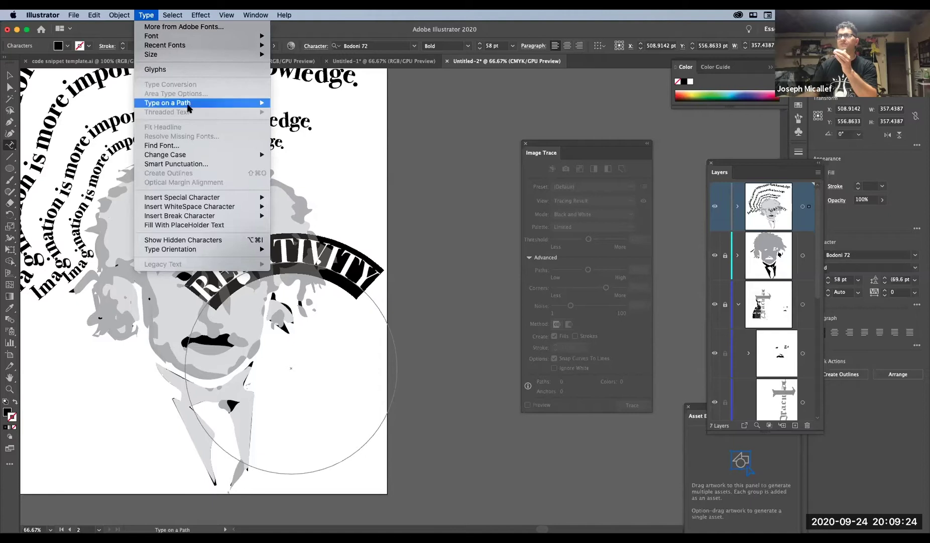
mouse_move(241, 102)
left_click(327, 155)
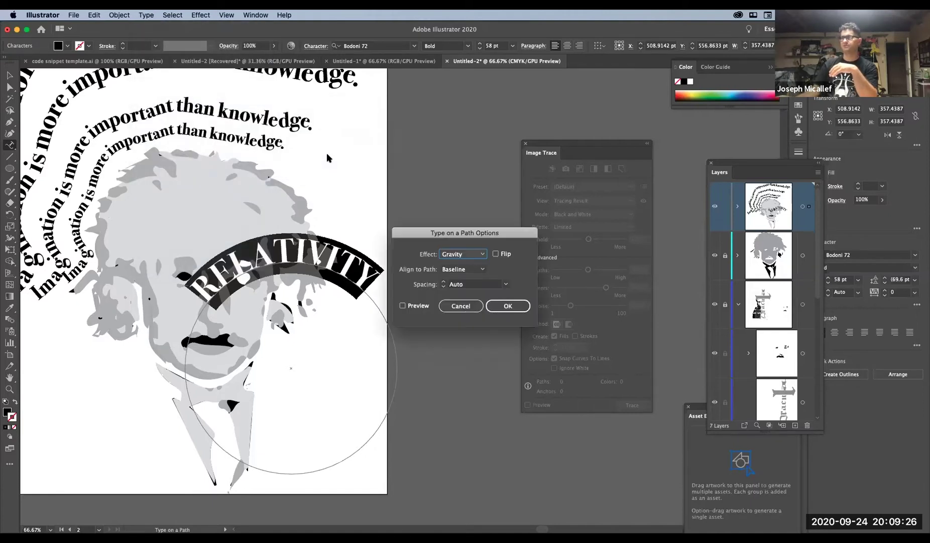
left_click(497, 254)
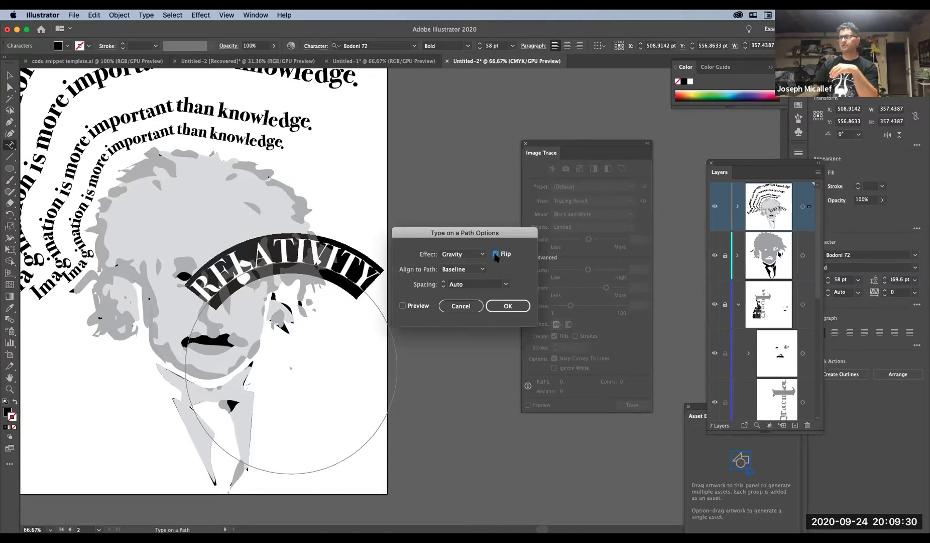
left_click(496, 254)
left_click(495, 254)
left_click(496, 255)
left_click(496, 254)
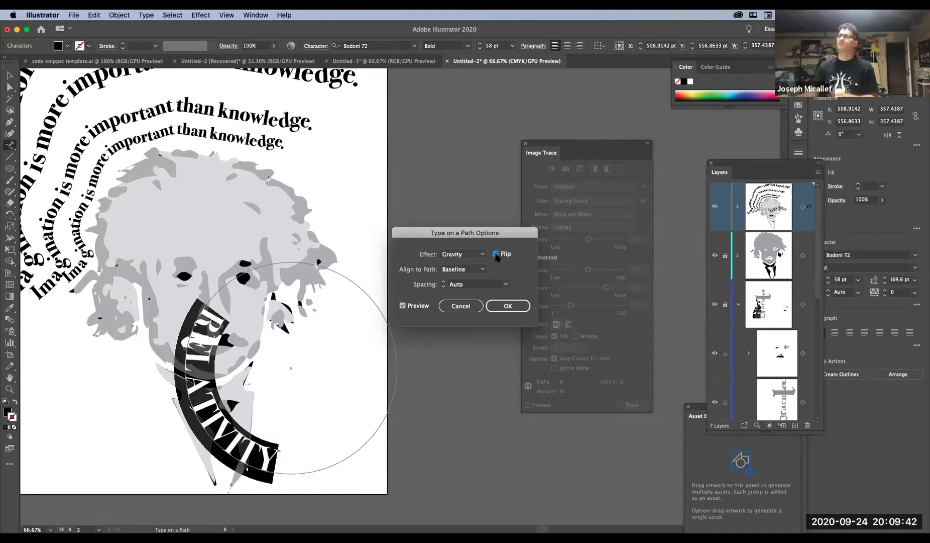
left_click(496, 255)
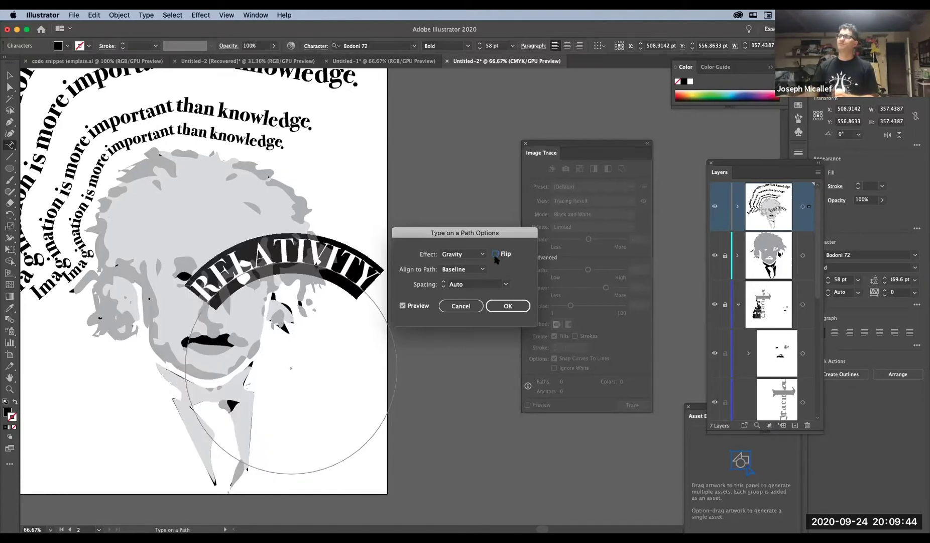
- Compare the Ascender and Center path alignments for RELATIVITY and apply Ascender
left_click(484, 270)
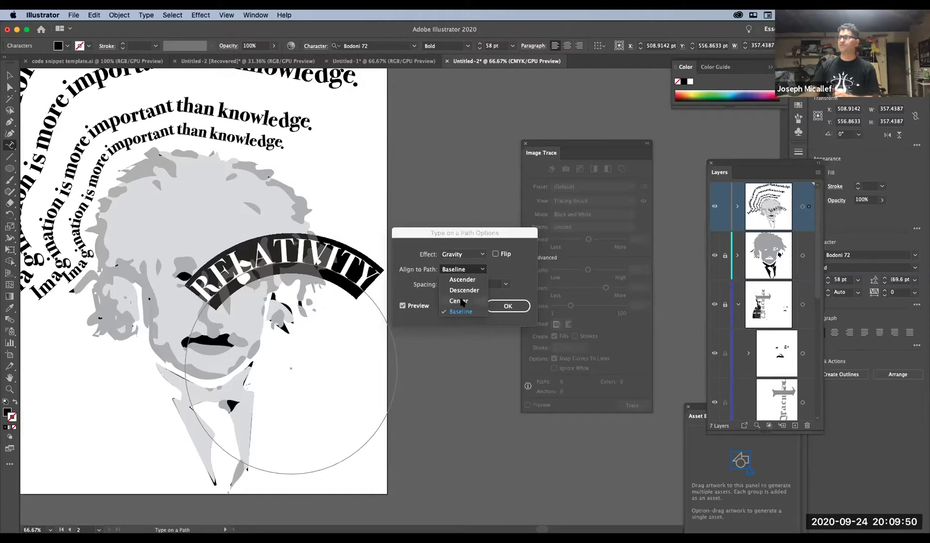
left_click(463, 279)
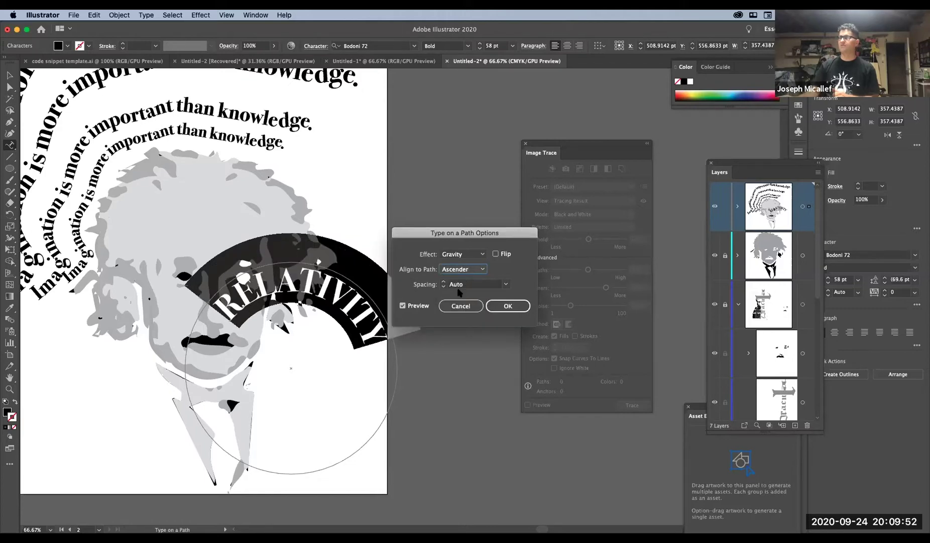
left_click(457, 270)
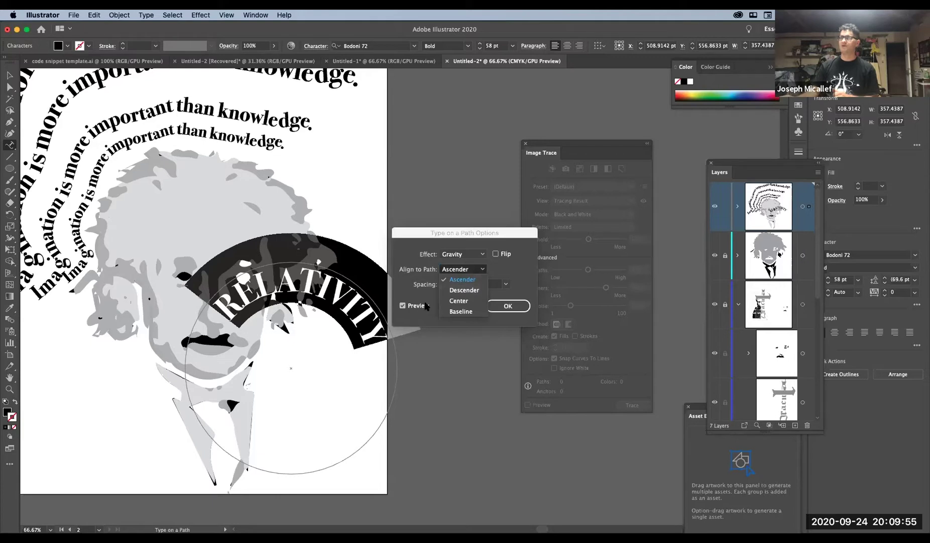
left_click(464, 300)
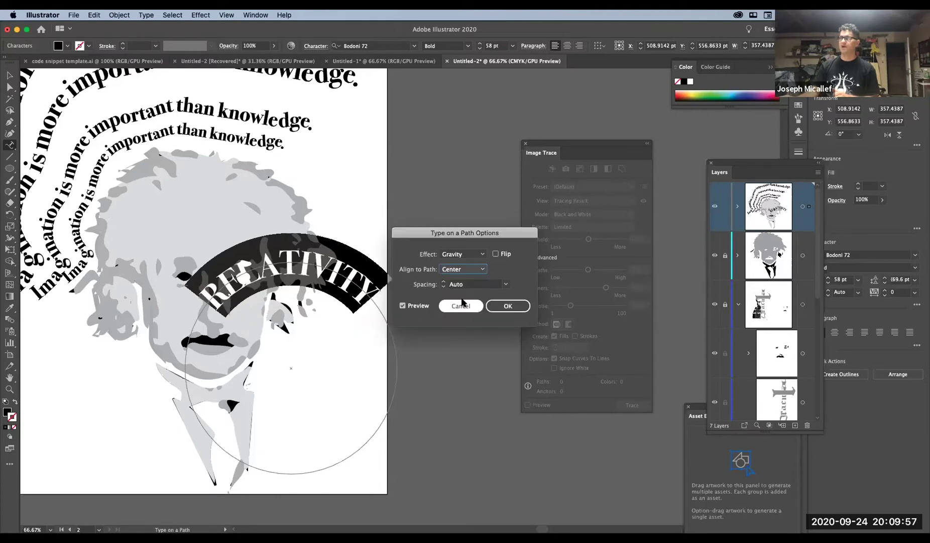
left_click(459, 268)
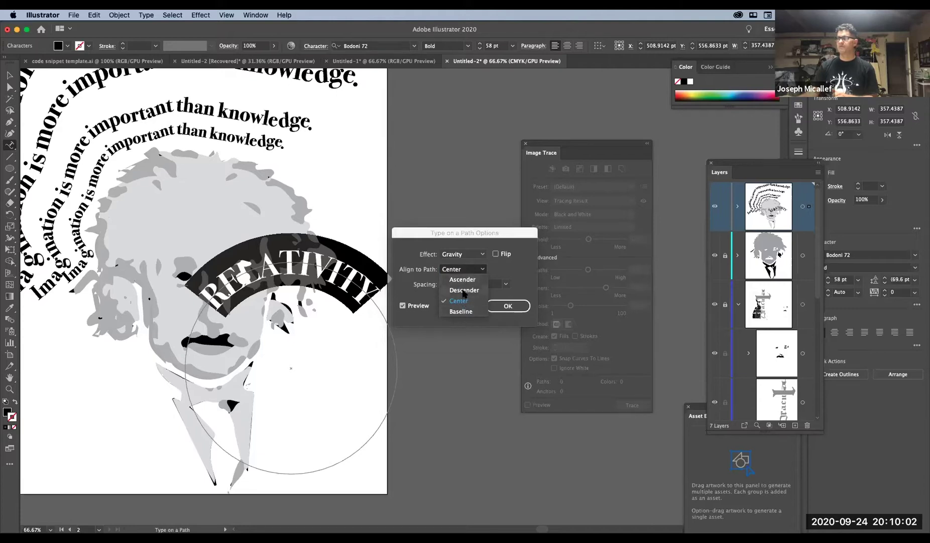
left_click(463, 281)
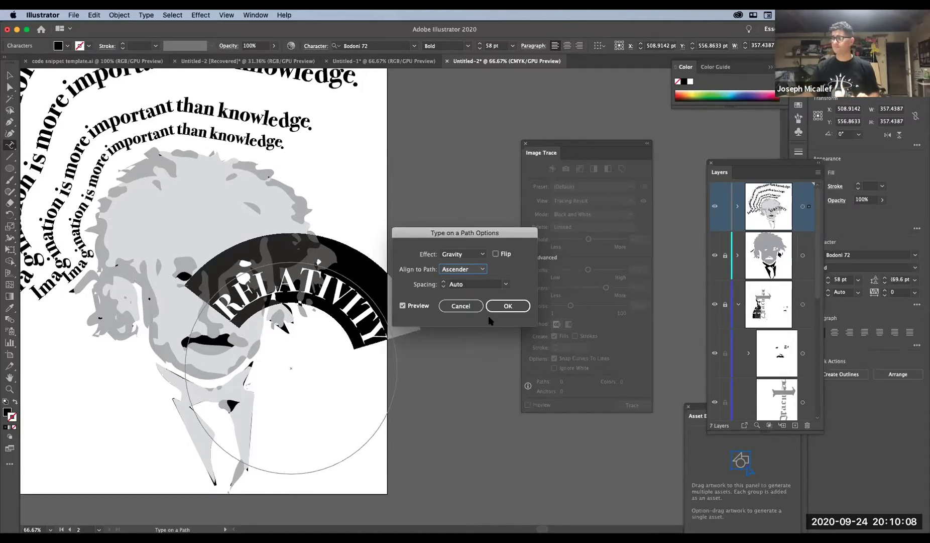
left_click(508, 306)
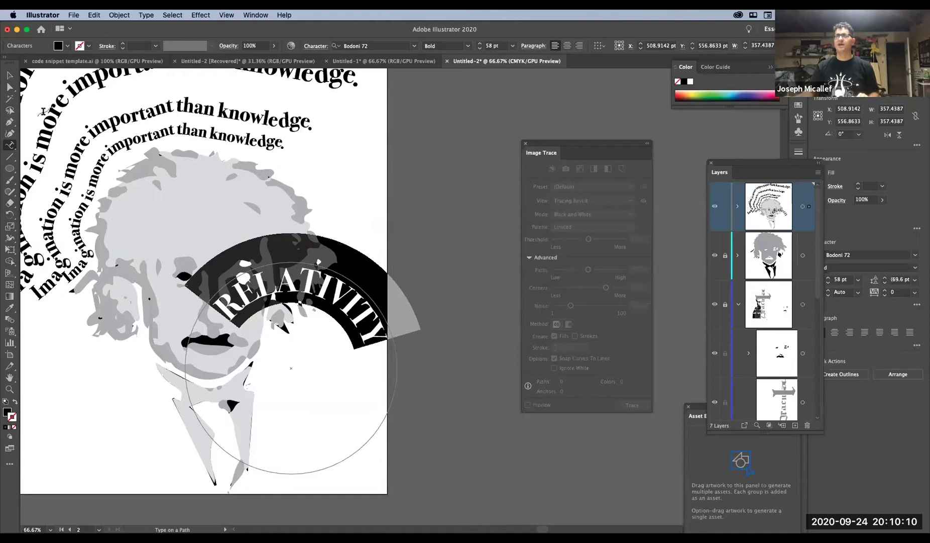
- Leave text editing and select the whole RELATIVITY type circle with the Selection tool
left_click(209, 312)
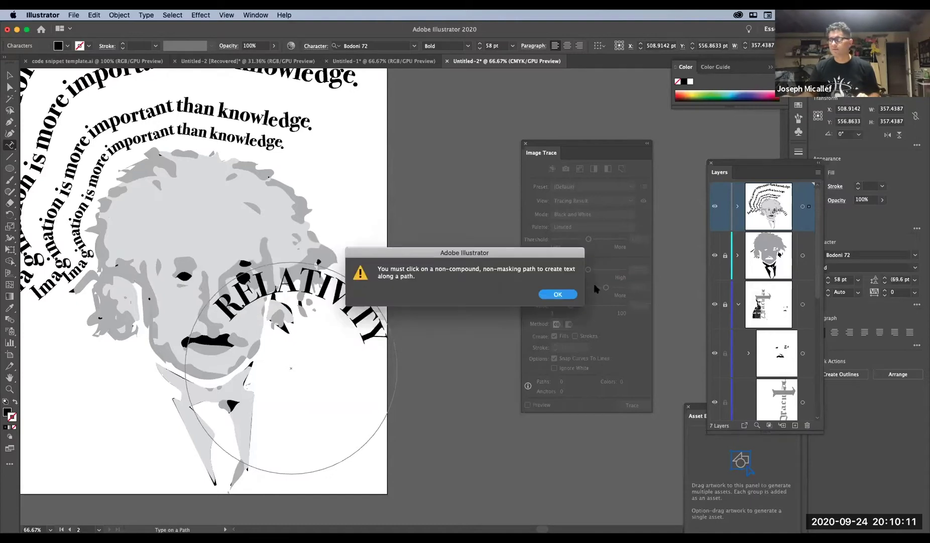
left_click(558, 295)
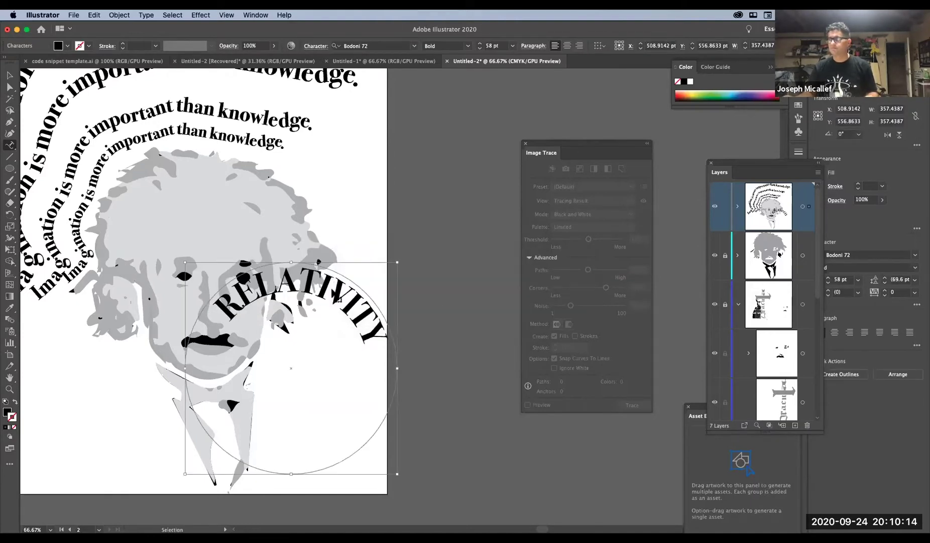
key("v")
double_click(356, 337)
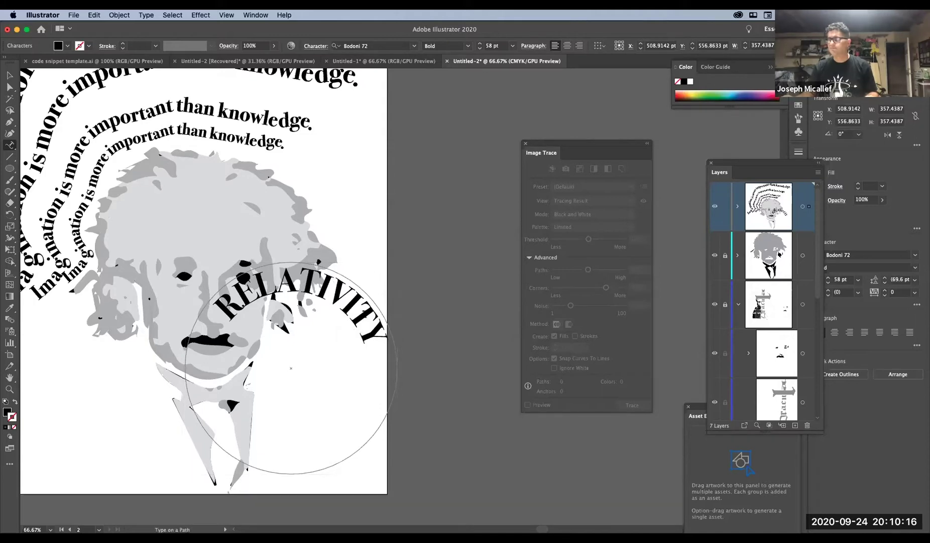
left_click_drag(383, 333, 200, 270)
left_click(166, 300)
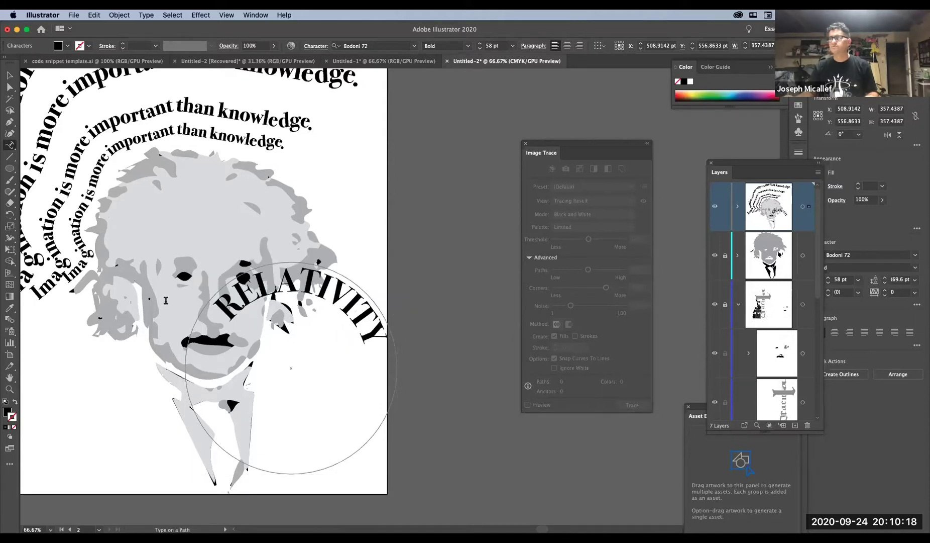
key("v")
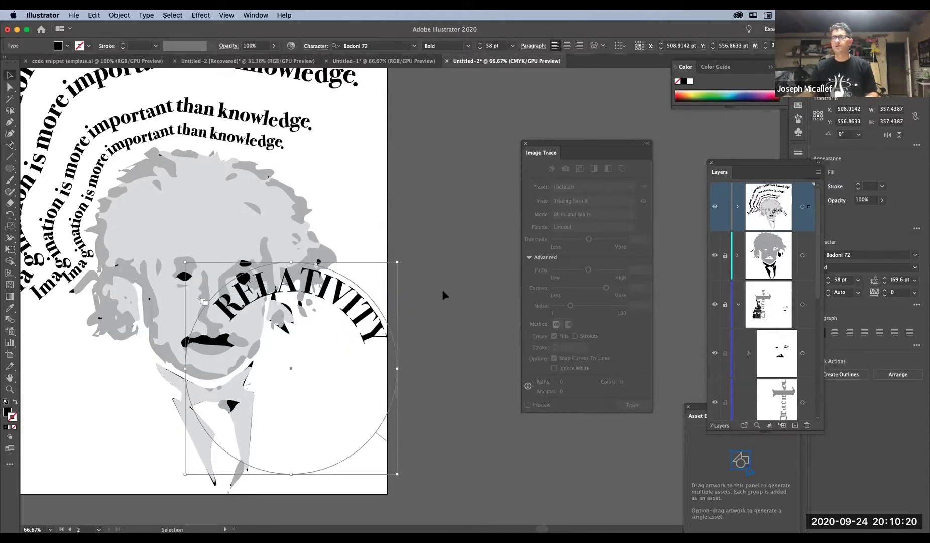
- Slide RELATIVITY slightly clockwise along the circle using its path bracket
left_click(443, 297)
left_click(386, 327)
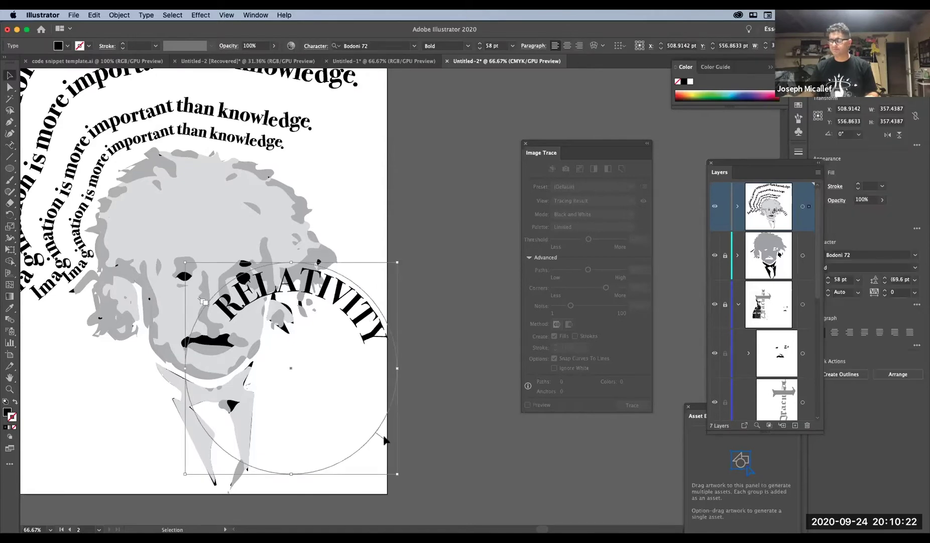
mouse_move(382, 437)
left_mouse_down()
mouse_move(338, 464)
mouse_move(376, 446)
left_mouse_up()
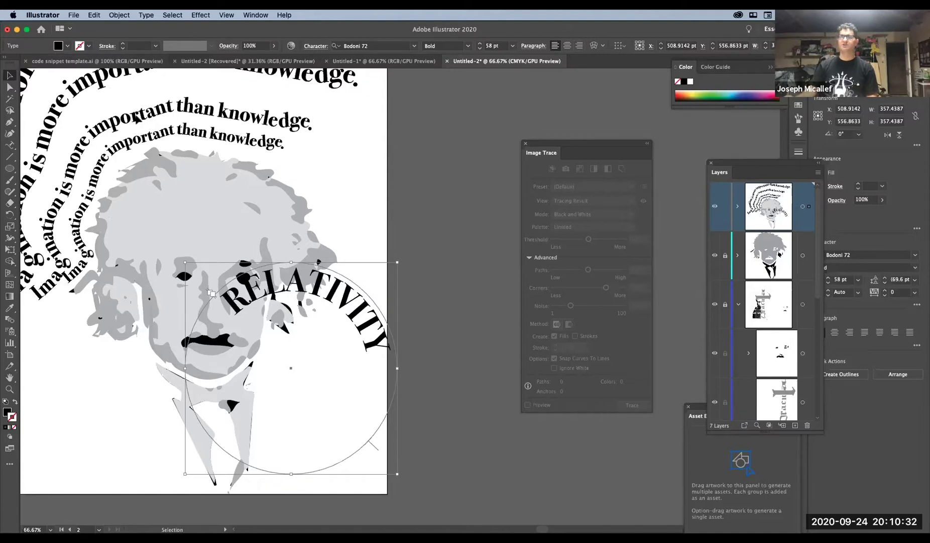
- Try flipping RELATIVITY across the path to the outside of the circle's lower part, and return it to the inside of the top
left_click_drag(371, 445, 308, 397)
left_click_drag(278, 383, 278, 385)
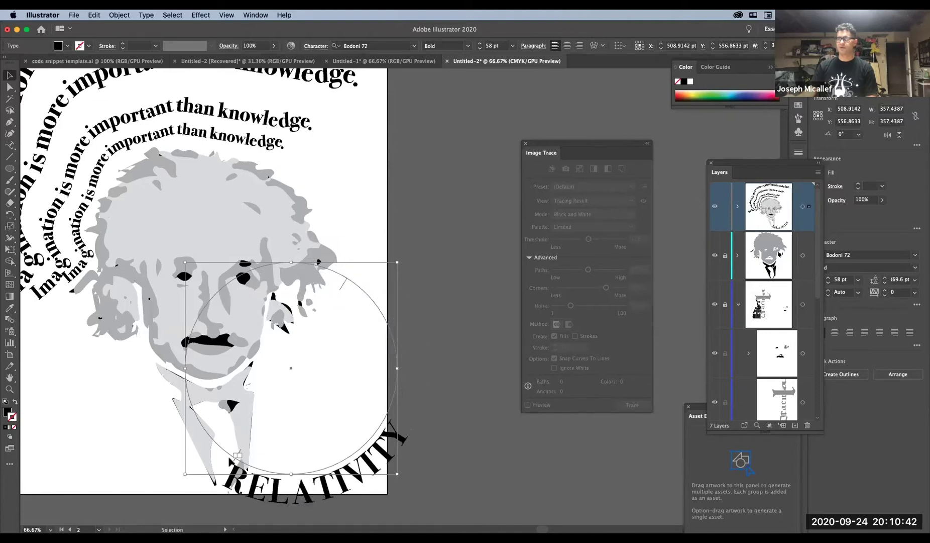
key("t")
key("v")
left_click_drag(238, 457, 281, 288)
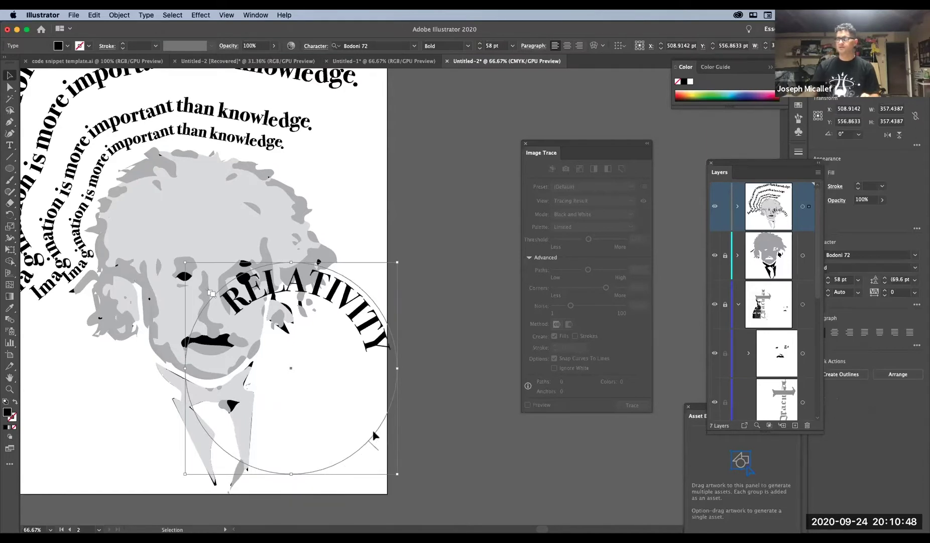
left_click_drag(373, 444, 314, 357)
key("super+z")
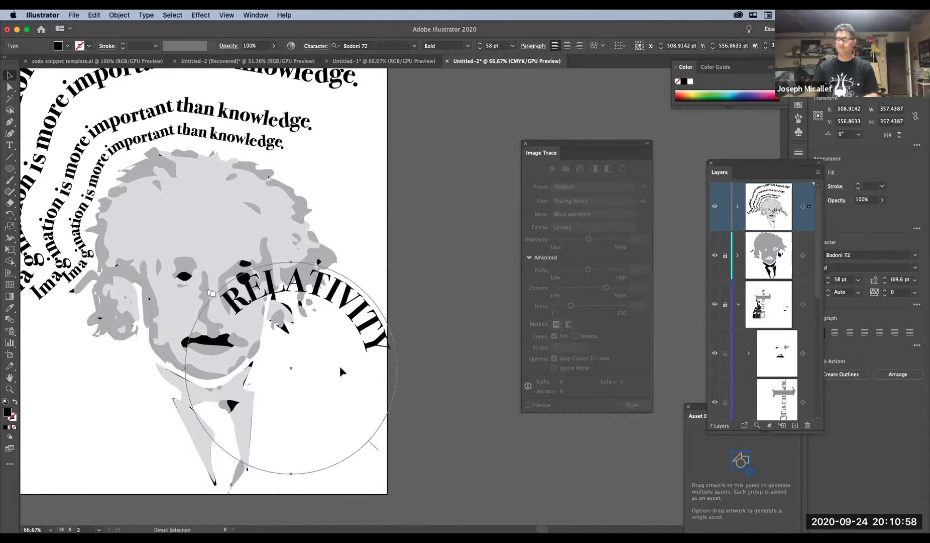
- Slide RELATIVITY counter-clockwise along the inside of the circle, keeping the Selection tool active
left_click_drag(376, 447, 396, 427)
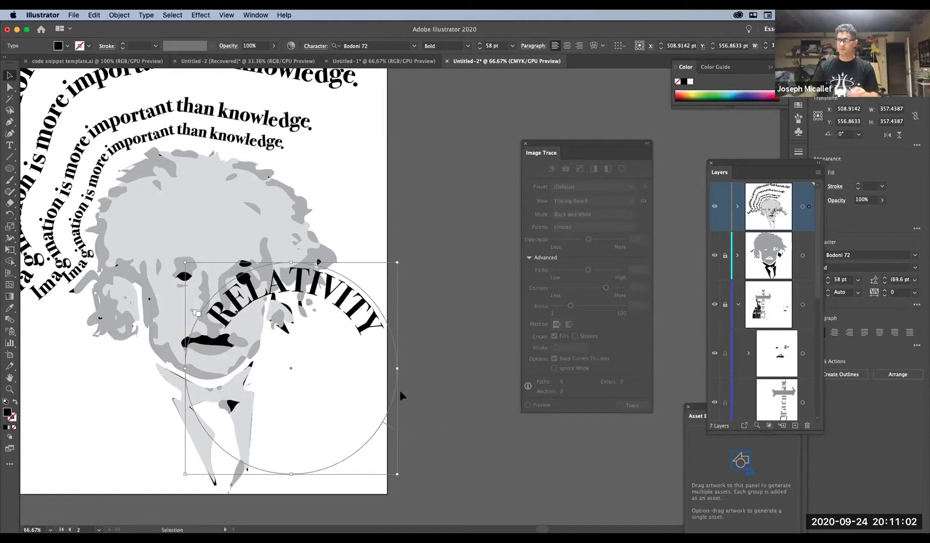
left_click(10, 145)
left_click(9, 75)
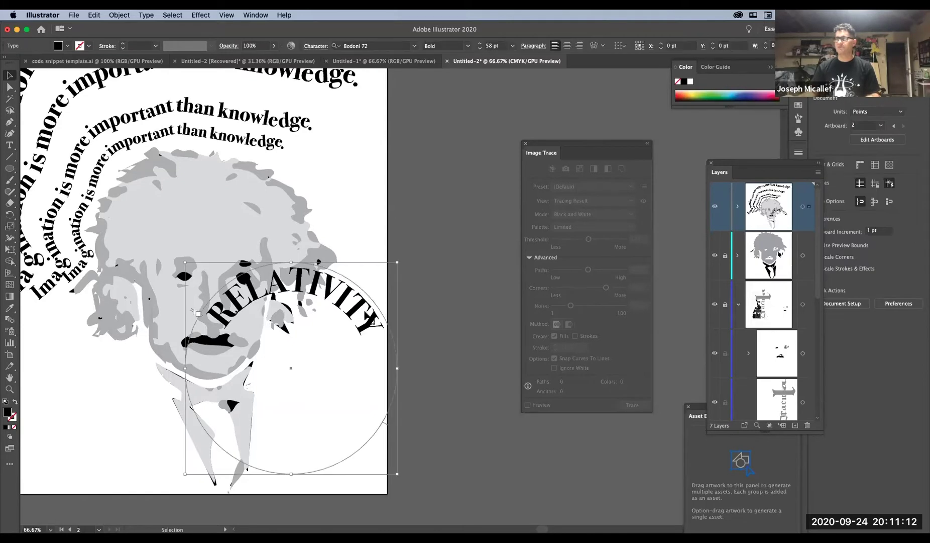
- Move the end bracket of the RELATIVITY type path to the circle's lower-left side
key("a")
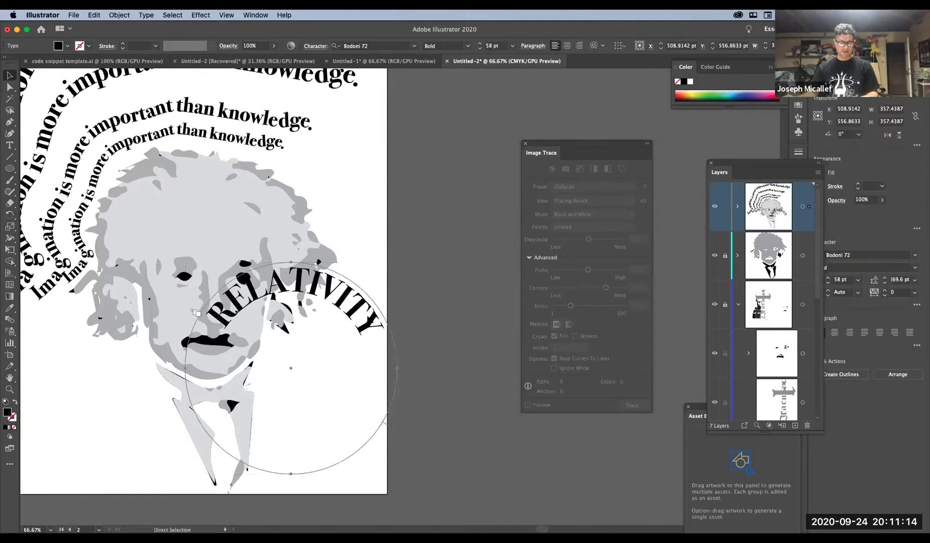
key("v")
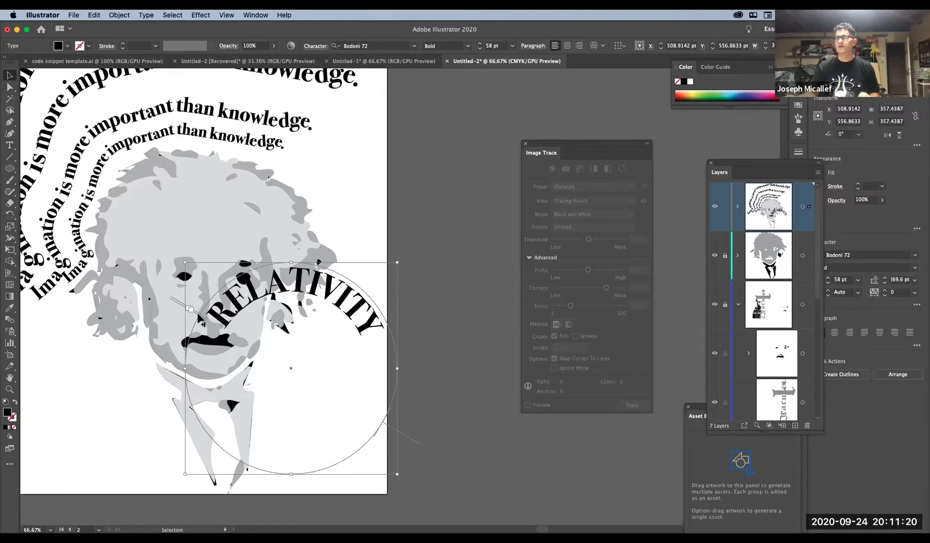
left_click_drag(190, 308, 199, 425)
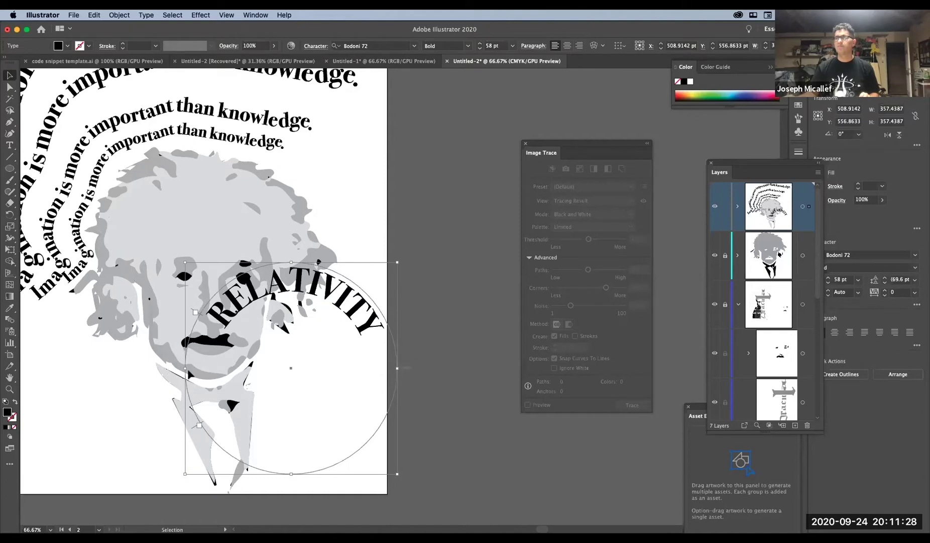
- Reselect the RELATIVITY circle text and slide its end bracket up along the circle's left side
left_click(199, 432)
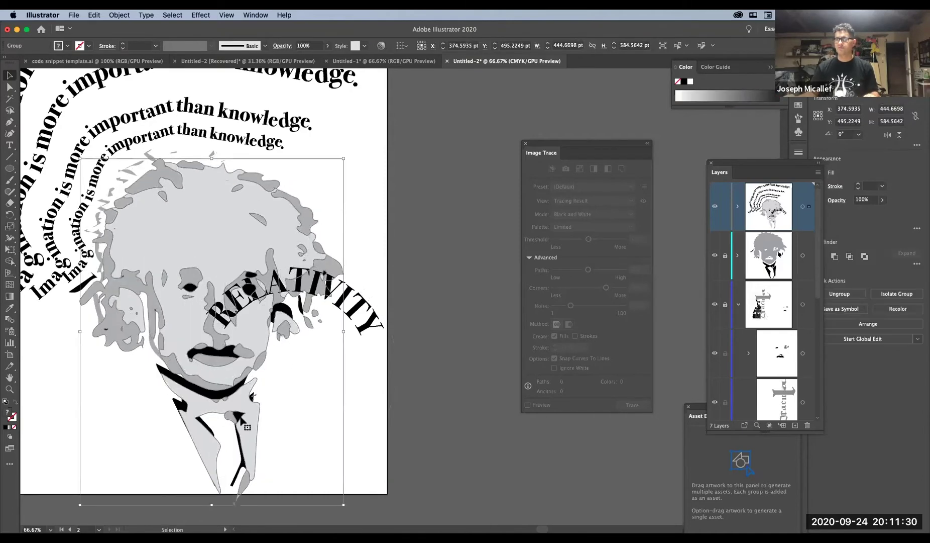
left_click(376, 330)
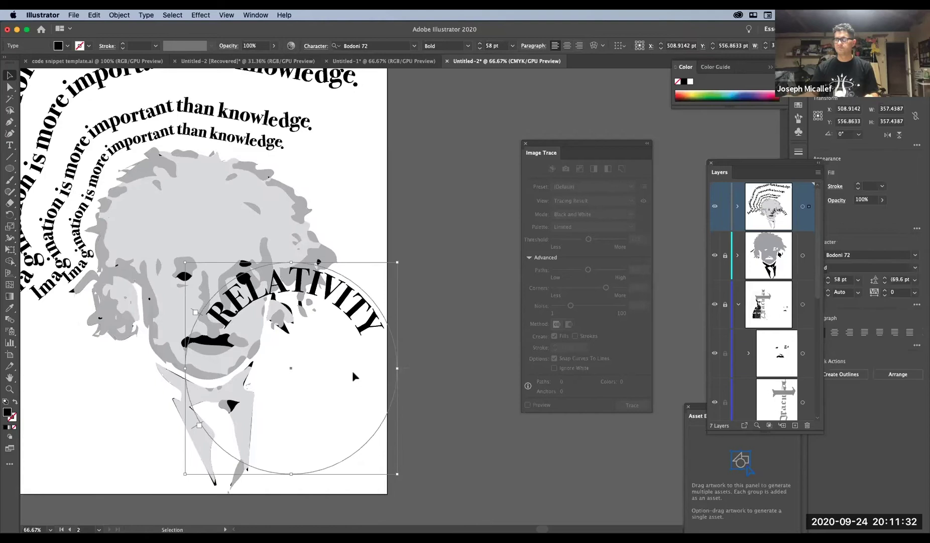
left_click(193, 424)
left_click(214, 379)
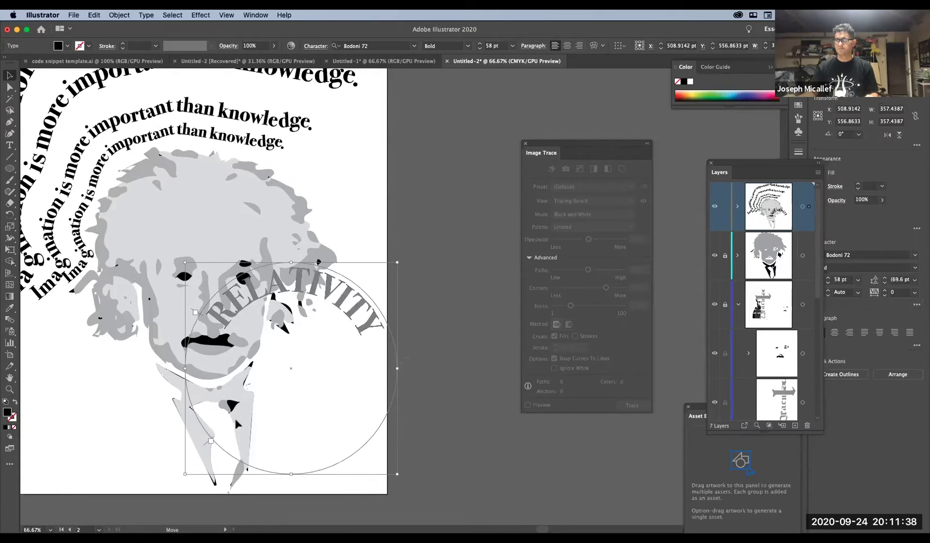
left_click_drag(180, 324, 181, 324)
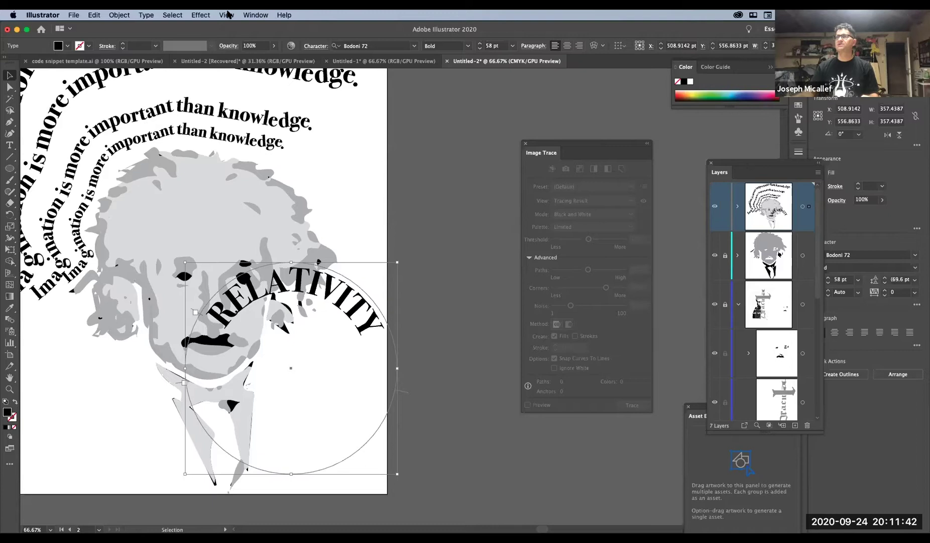
- Flip the selected RELATIVITY text with previewed path options and align it to the path by Descender
left_click(146, 14)
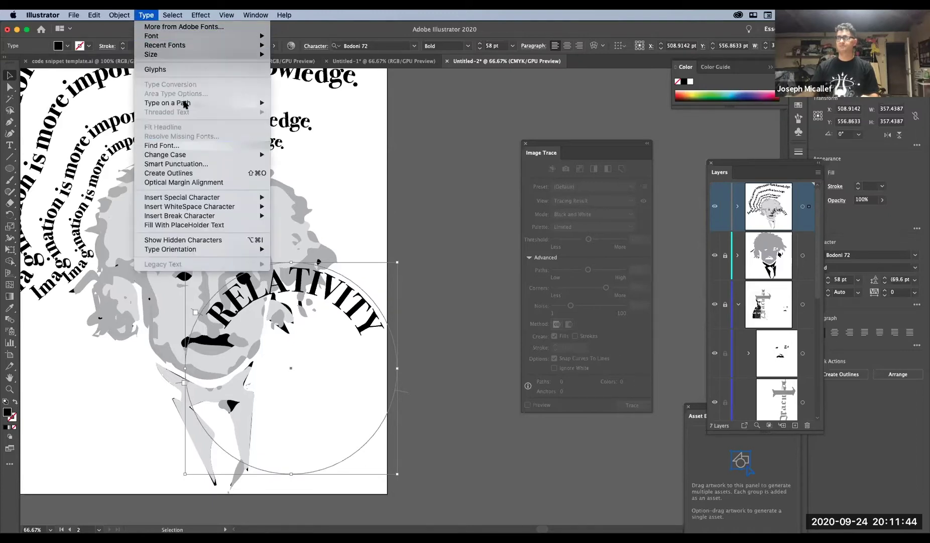
mouse_move(186, 103)
left_click(315, 156)
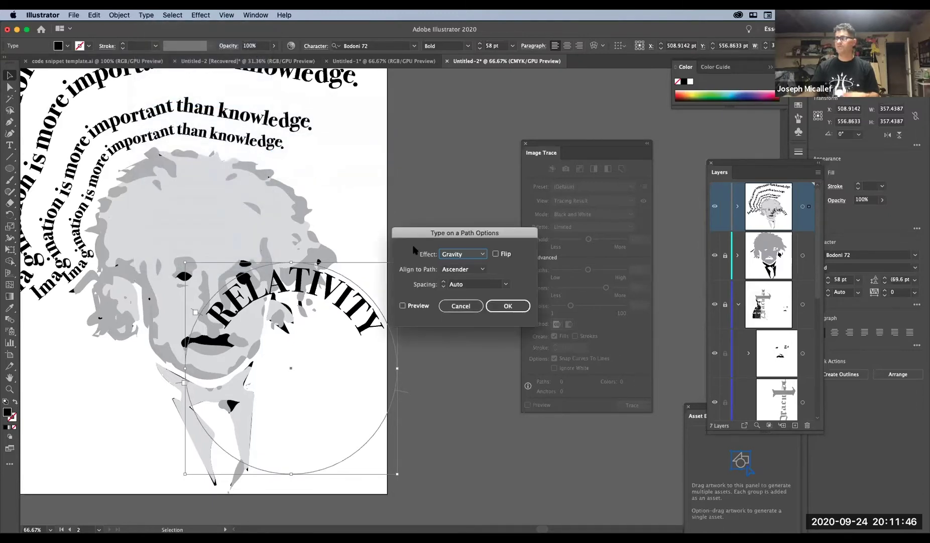
left_click(418, 306)
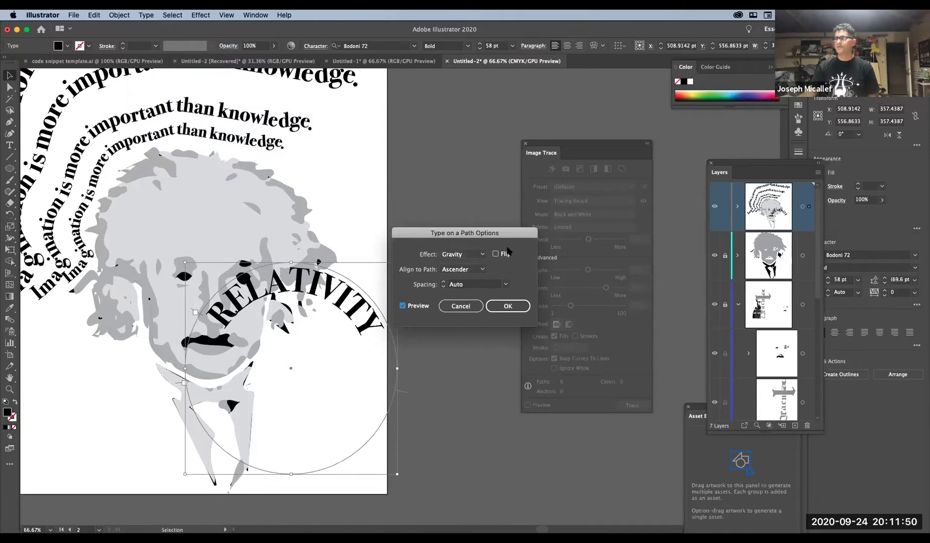
left_click(496, 255)
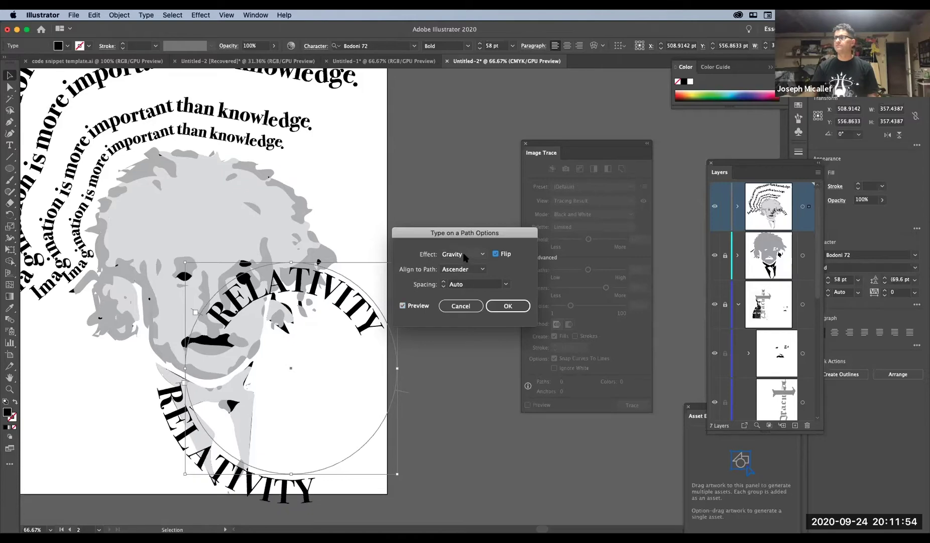
left_click(470, 270)
left_click(463, 289)
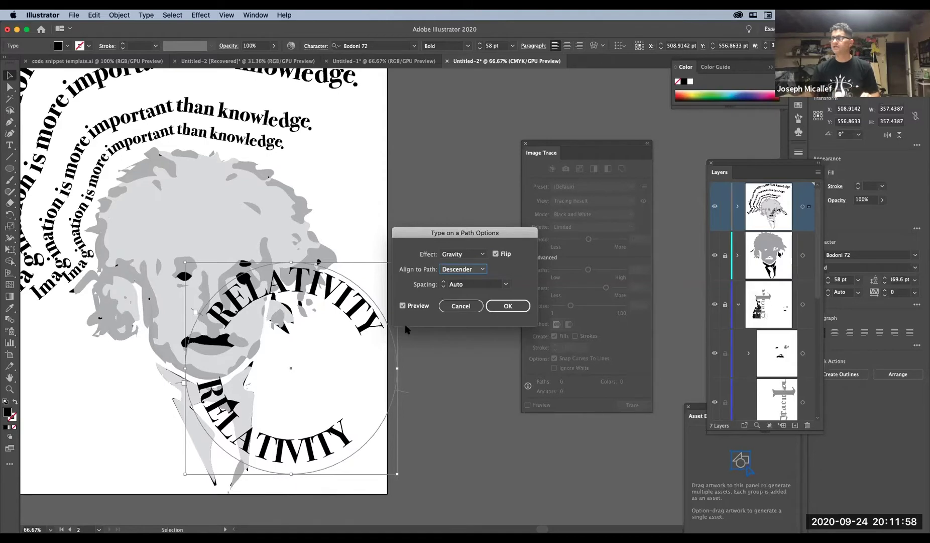
left_click(511, 306)
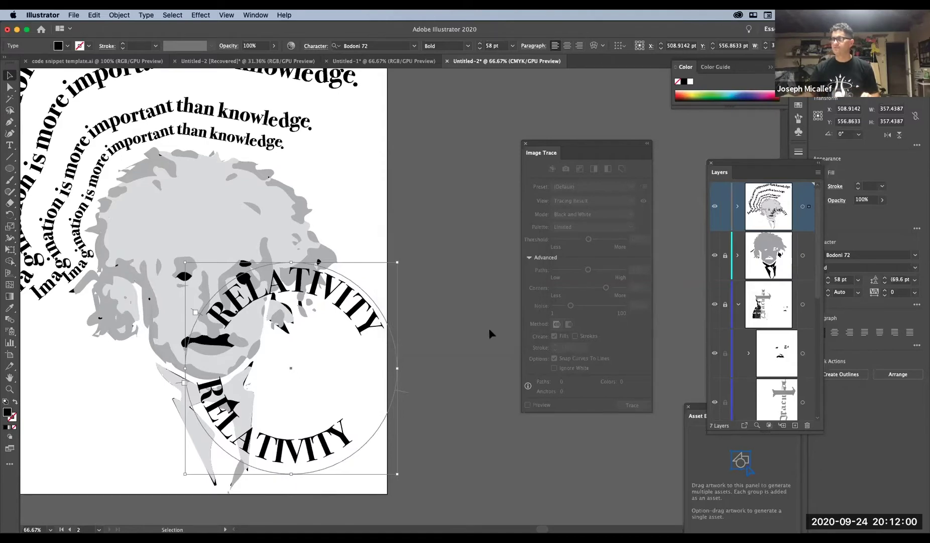
- Shift the flipped RELATIVITY text along the circle and rotate it about 25° to centre it along the bottom
left_click_drag(404, 395, 442, 413)
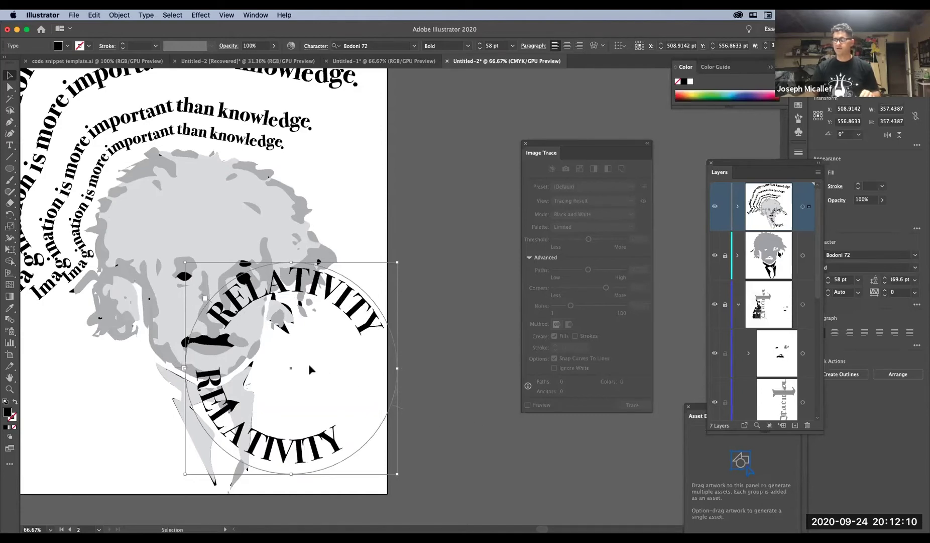
key("r")
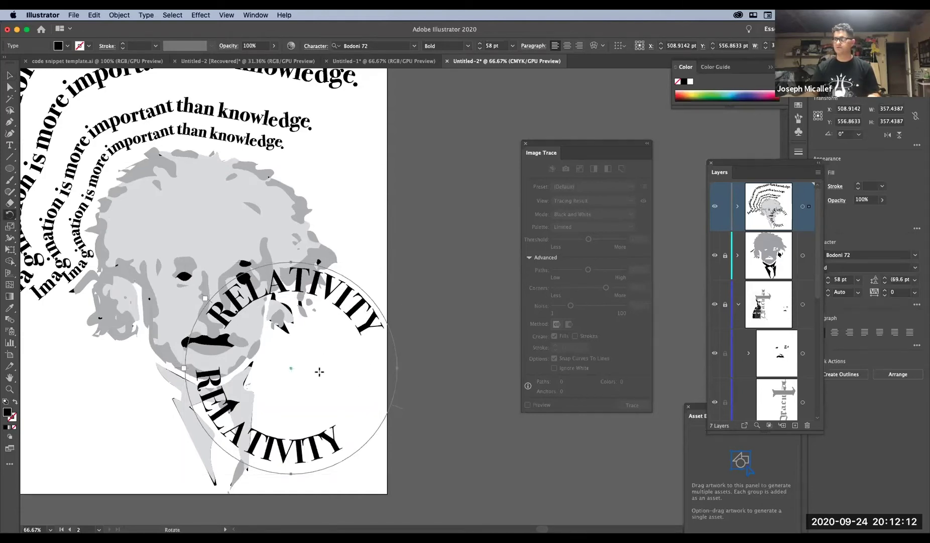
left_click_drag(427, 371, 450, 294)
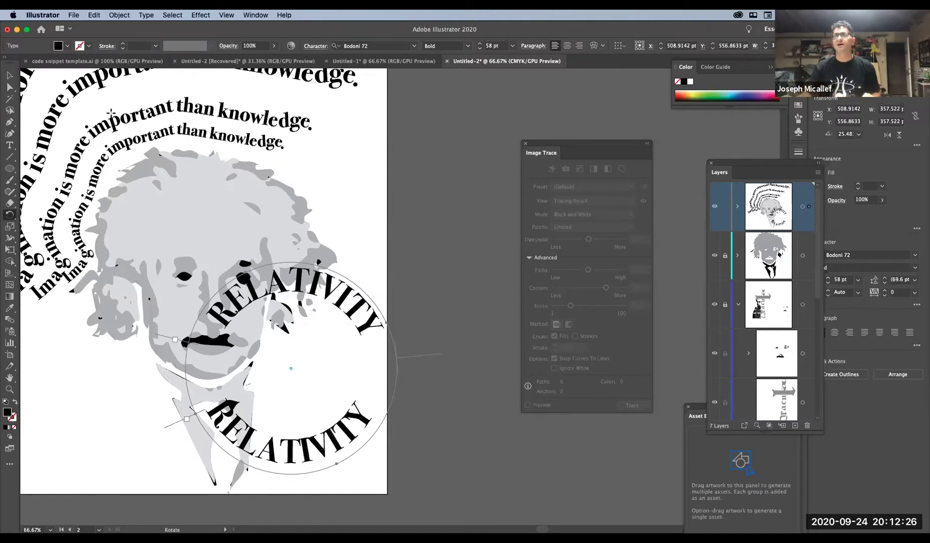
- Replace the upper RELATIVITY text on the circle with EVERYTHING
left_click(10, 145)
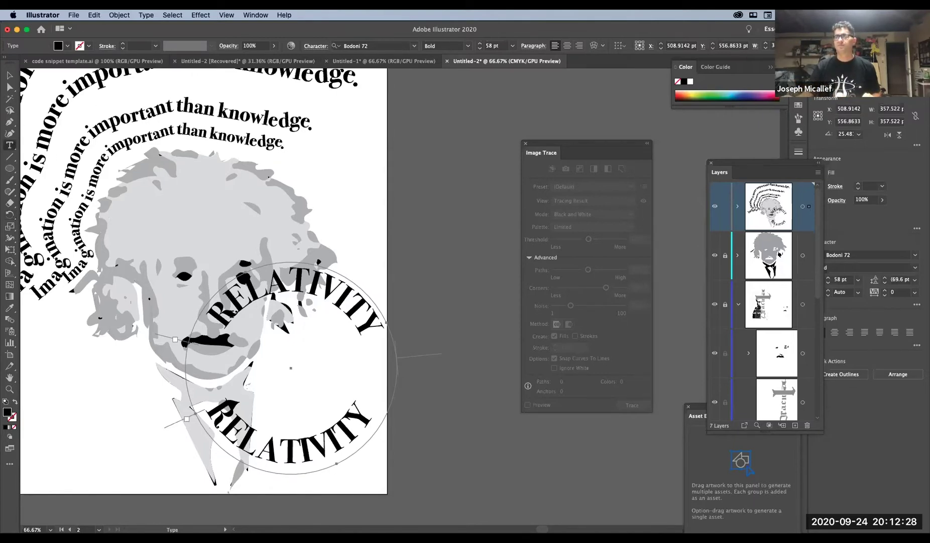
left_click_drag(206, 325, 409, 338)
type("EVERYT")
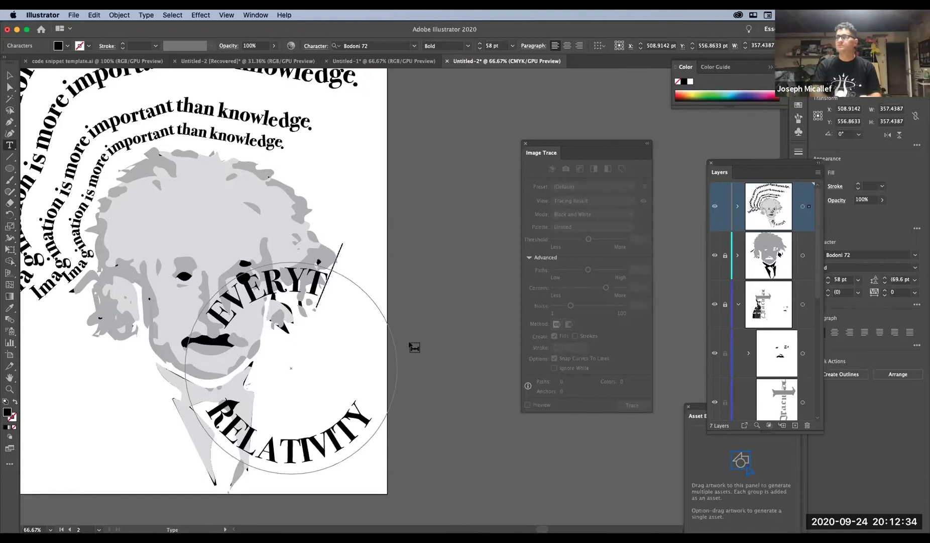
type("HING")
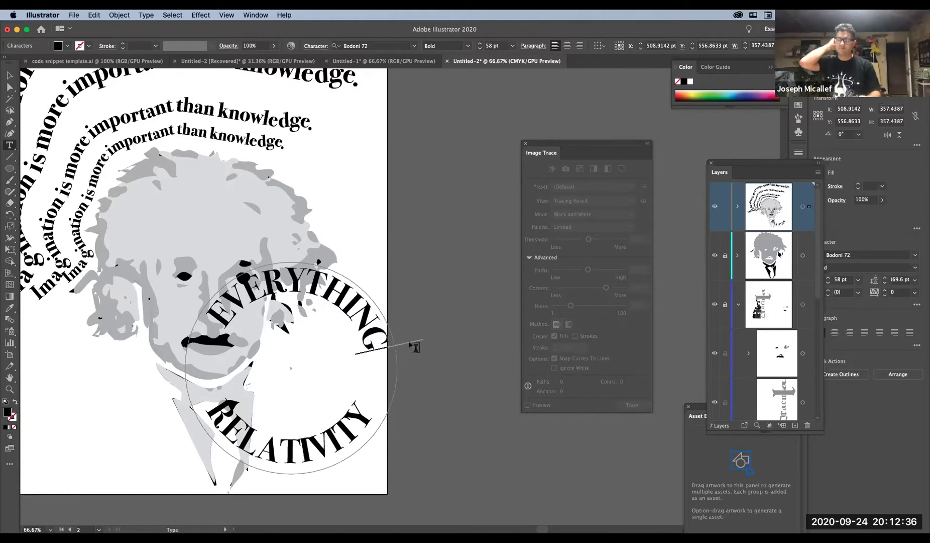
left_click(9, 76)
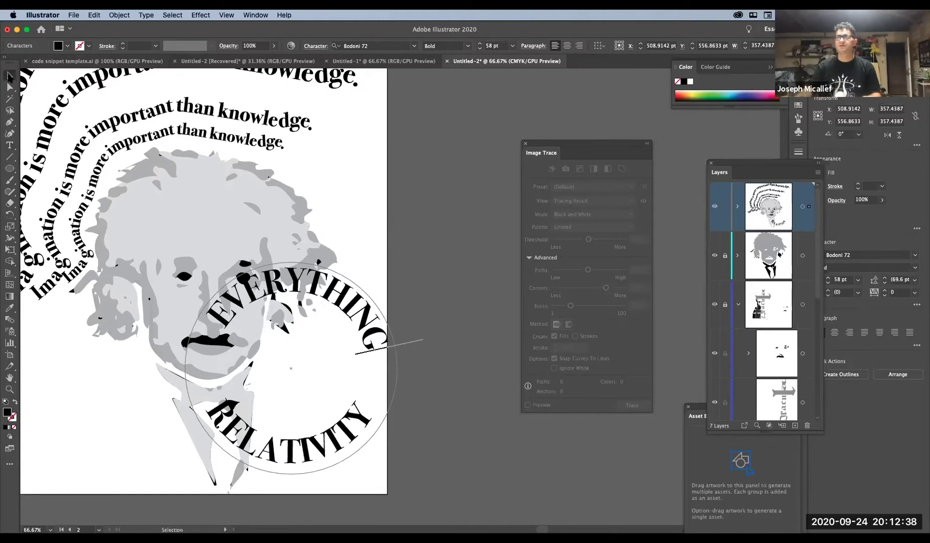
- Rotate the EVERYTHING text slightly counter-clockwise to centre it over the top of the circle, and deselect it
left_click(397, 310)
left_click(196, 312)
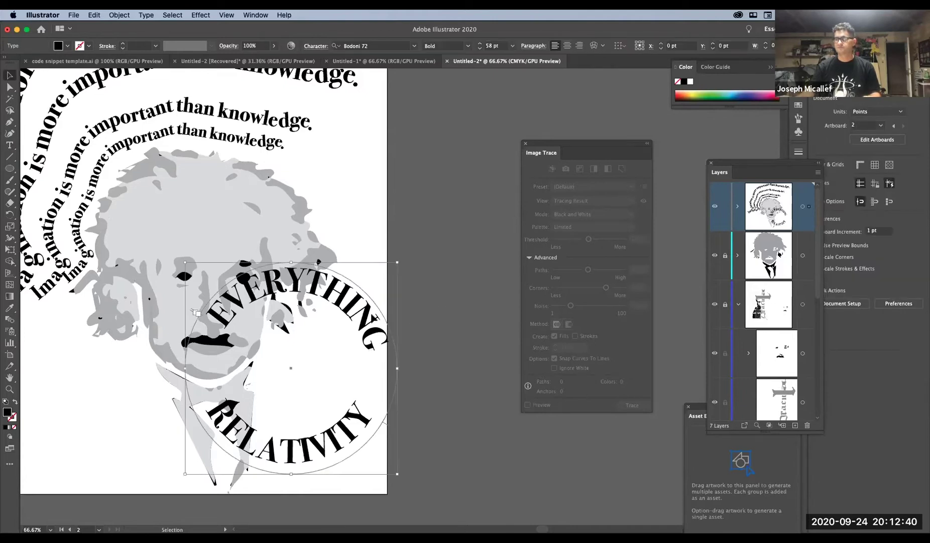
key("r")
left_click_drag(383, 298, 373, 283)
key("v")
left_click(398, 351)
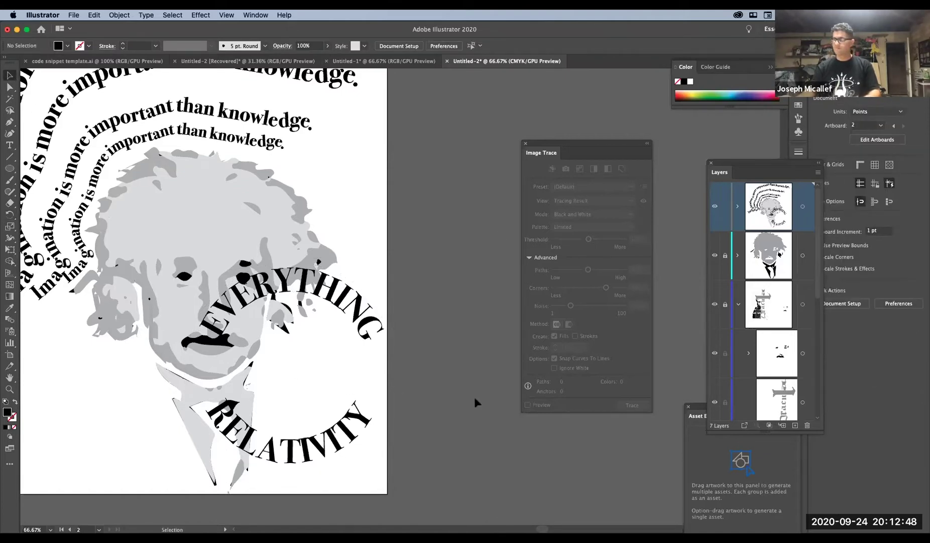
- Add the point text "is" in the empty area beside Einstein's tie and enlarge it to 82 pt
key("t")
left_click(73, 443)
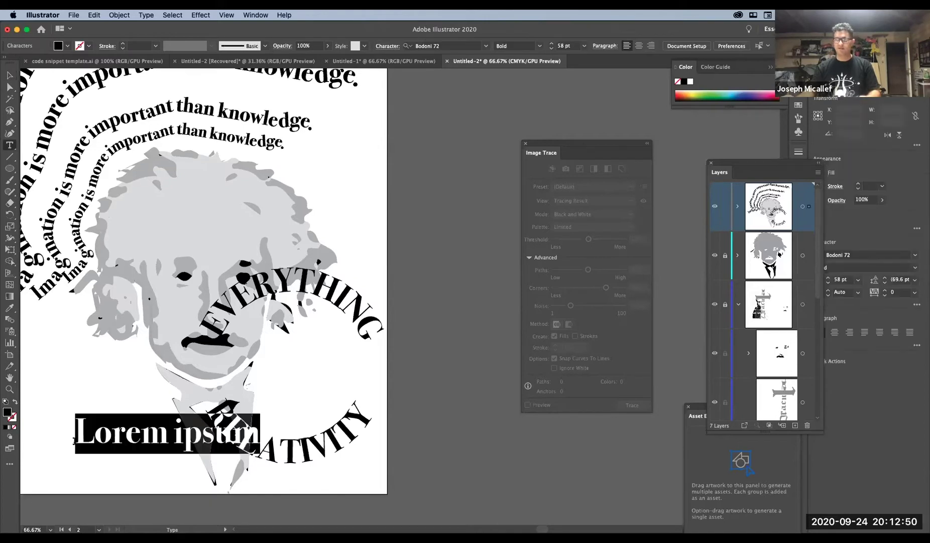
type("is")
key("super+a")
key("super+shift+period")
key("super+shift+period")
key("super+shift+period")
key("super+shift+period")
key("super+shift+period")
key("super+shift+period")
key("super+shift+period")
key("super+shift+period")
key("super+shift+period")
key("super+shift+period")
key("super+shift+period")
key("super+shift+period")
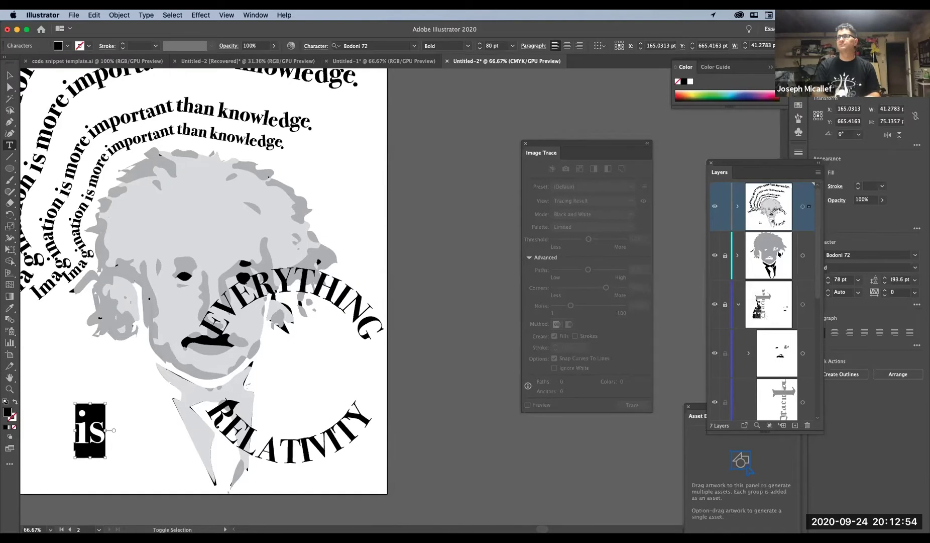
left_click(10, 75)
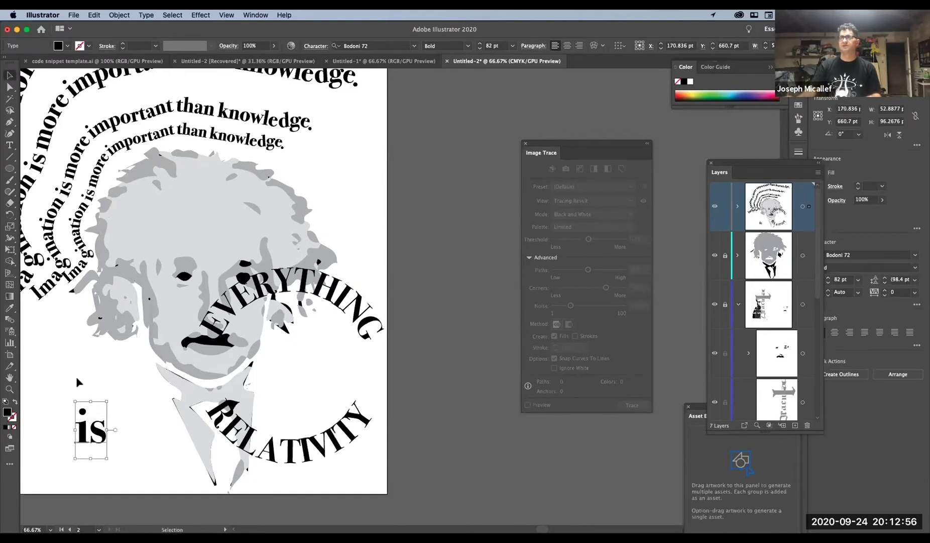
- Move "is" inside the circle, scale it up to fill the space between EVERYTHING and RELATIVITY, and centre it
left_click_drag(107, 439, 268, 375)
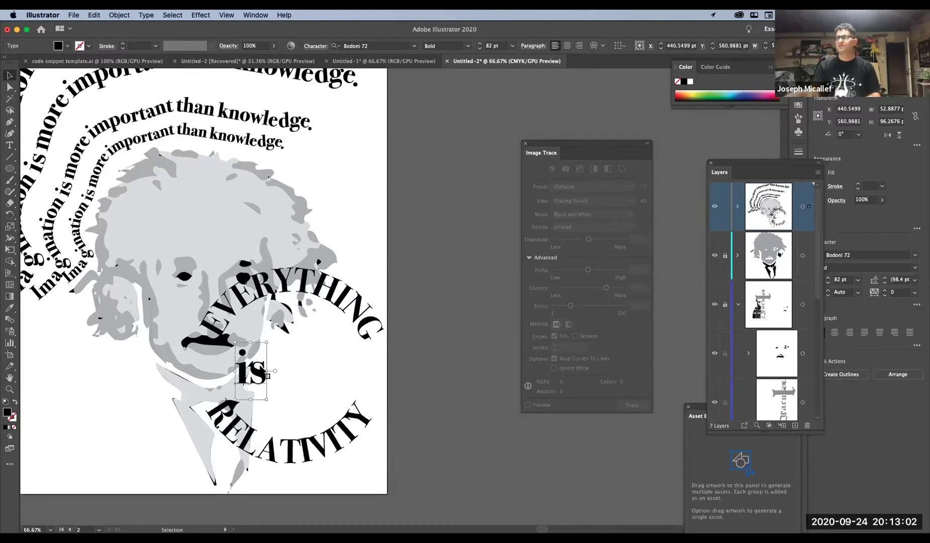
left_click_drag(267, 341, 322, 240)
left_click_drag(316, 327, 327, 377)
left_click(382, 391)
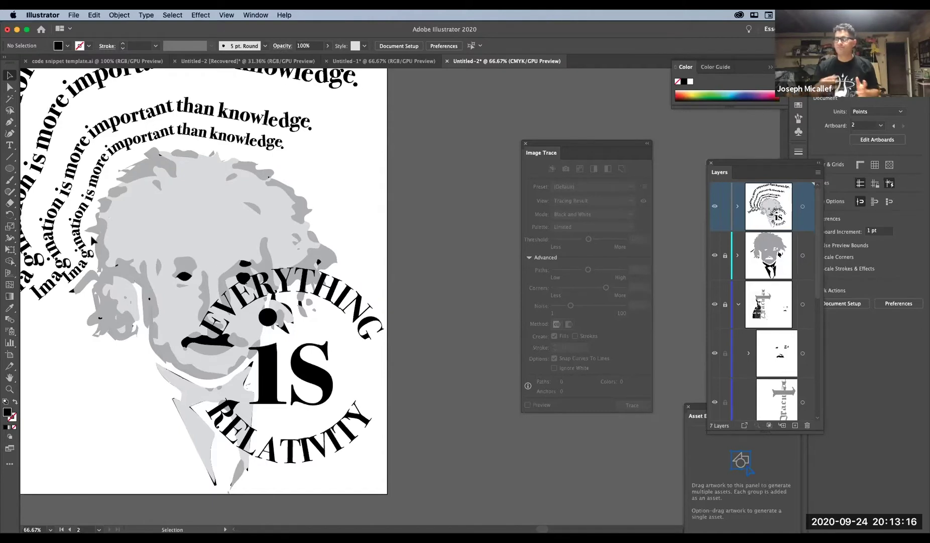
- Examine the finished Einstein composition up close and beside the Dracula artboard
left_click(217, 289)
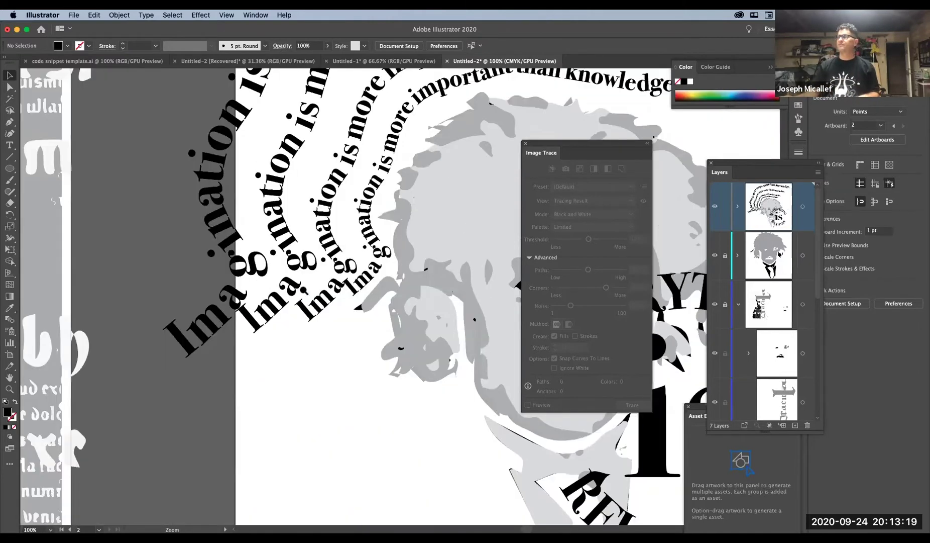
left_click(305, 291, "alt")
left_click(305, 291, "alt")
key("space")
left_click_drag(272, 316, 334, 337)
mouse_move(578, 152)
left_mouse_down()
mouse_move(318, 498)
mouse_move(342, 530)
left_mouse_up()
key("space")
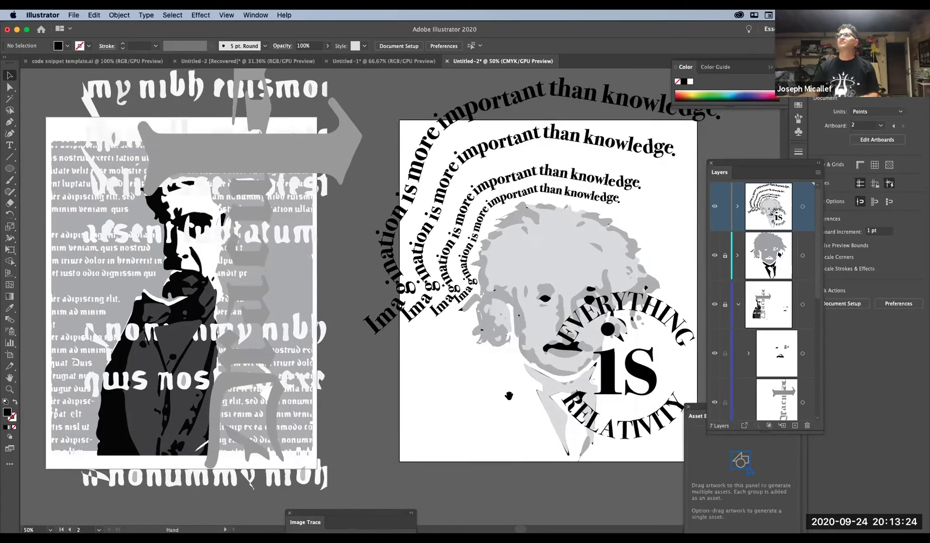
left_click(517, 386, "alt")
mouse_move(482, 388)
left_mouse_down()
mouse_move(449, 441)
mouse_move(495, 382)
left_mouse_up()
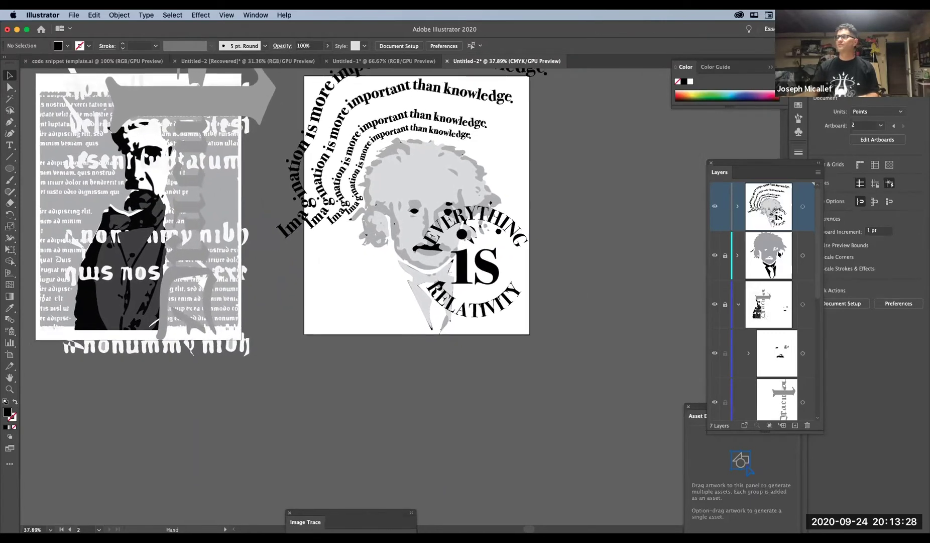
key("super+equal")
left_click_drag(420, 321, 465, 336)
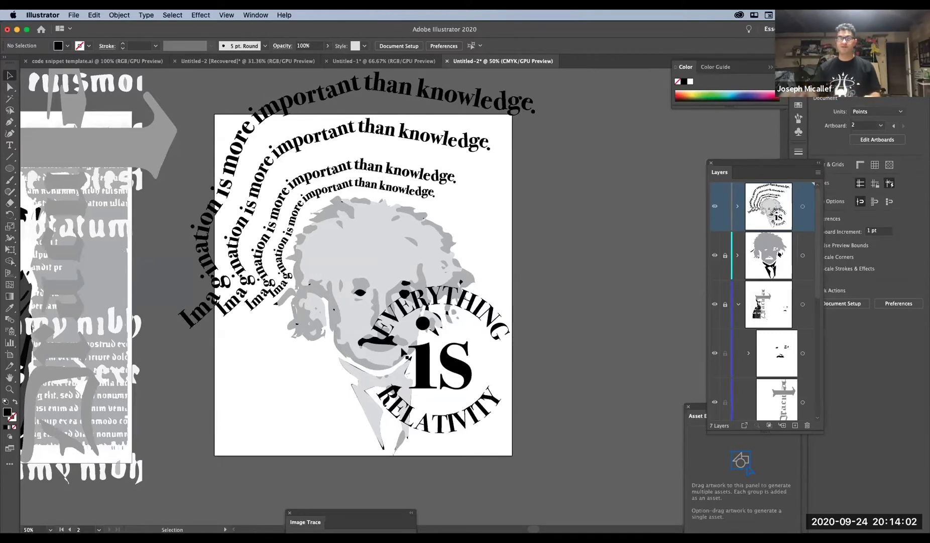
left_click_drag(316, 376, 482, 375)
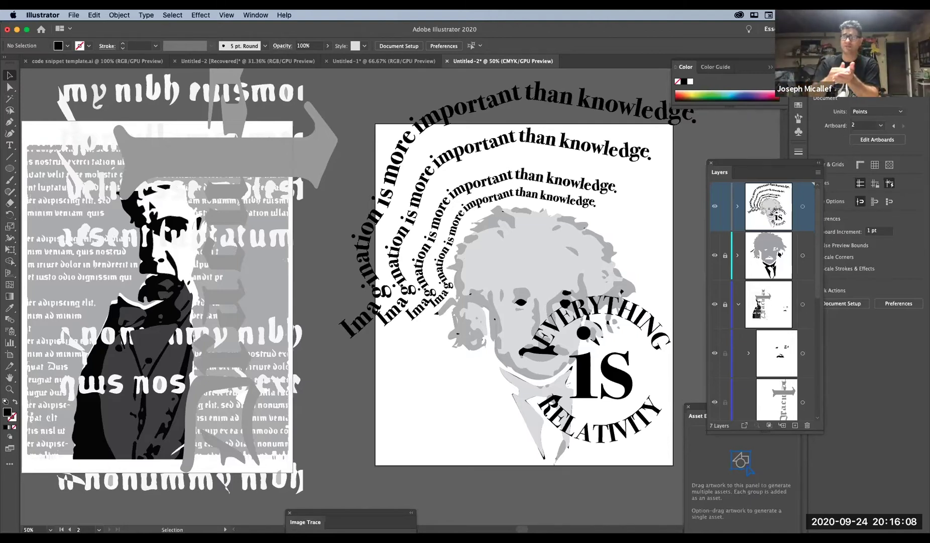
- Start saving a copy of the document in Adobe PDF format with the file name Dracula Einstein
left_click(73, 15)
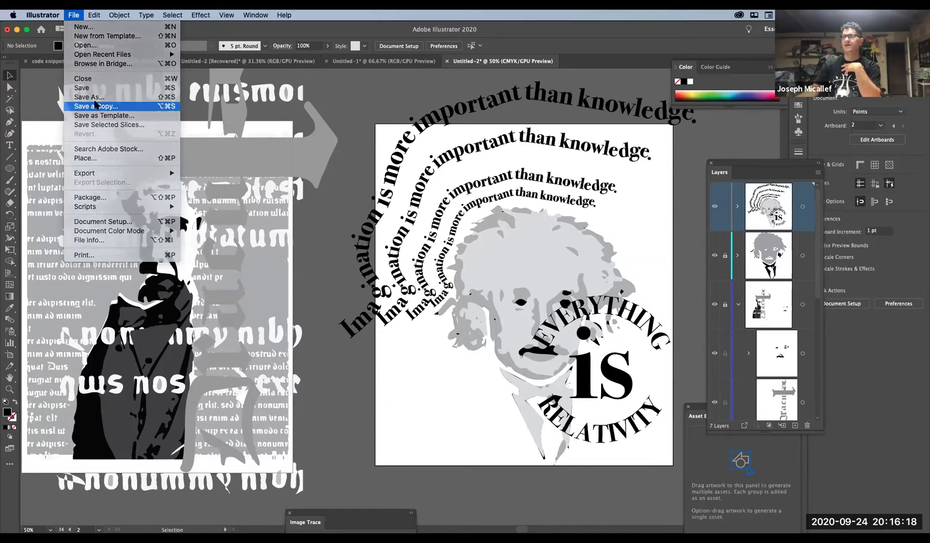
left_click(96, 100)
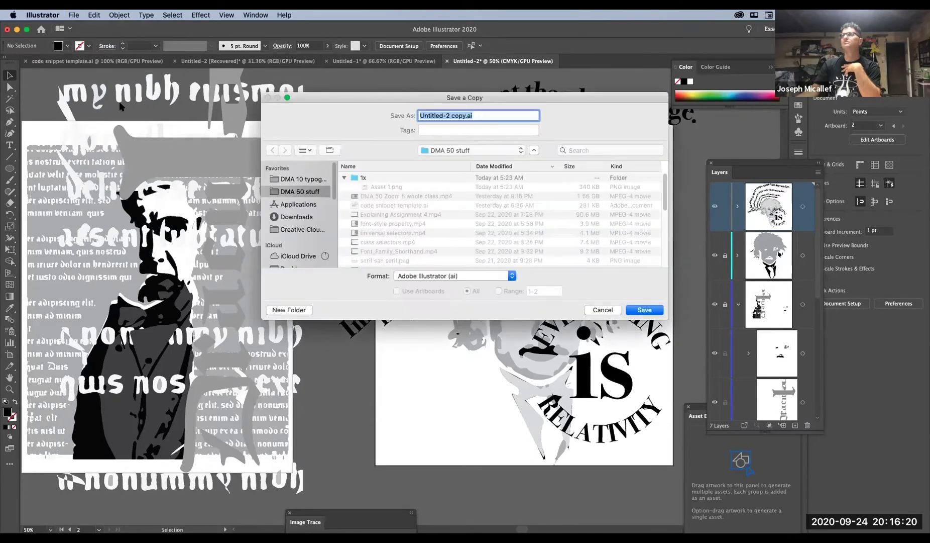
left_click(441, 276)
left_click(441, 275)
left_click(441, 276)
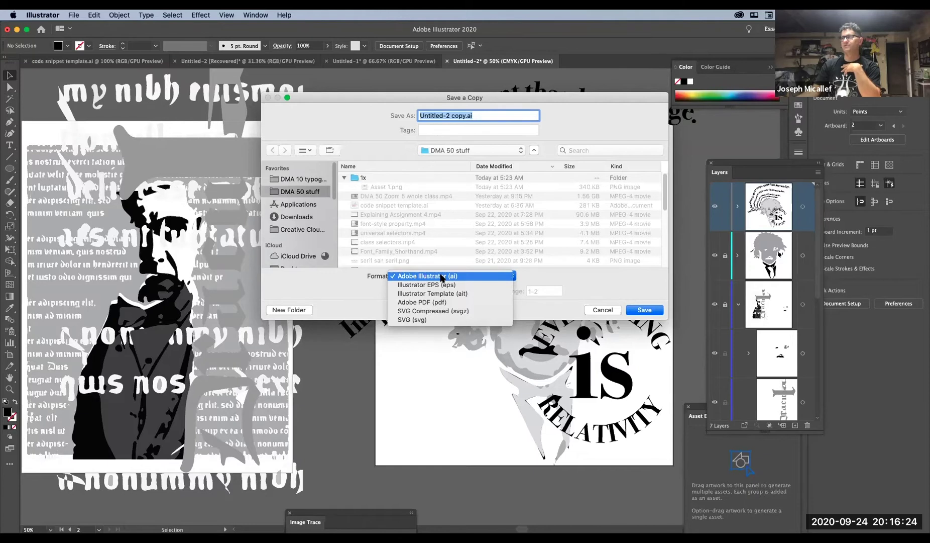
left_click(436, 302)
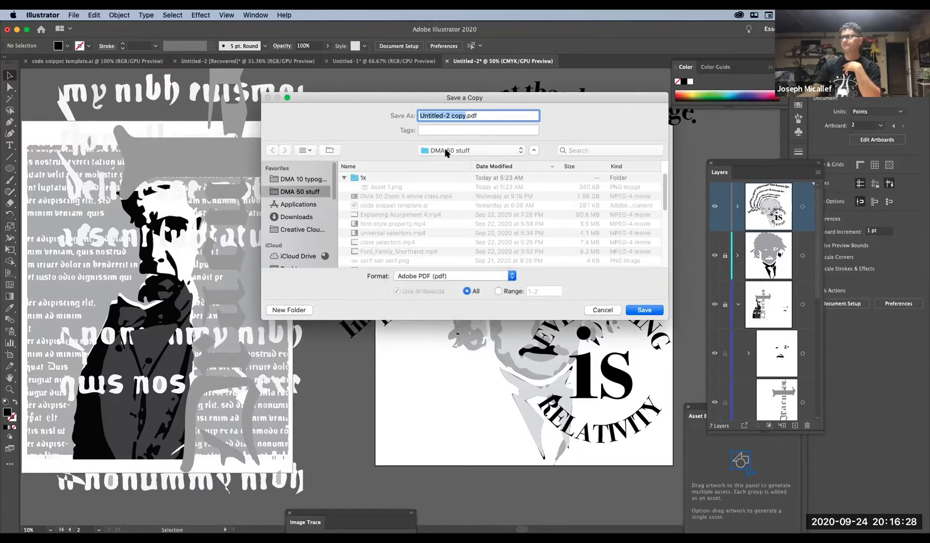
type("Dracul")
type("a Einste")
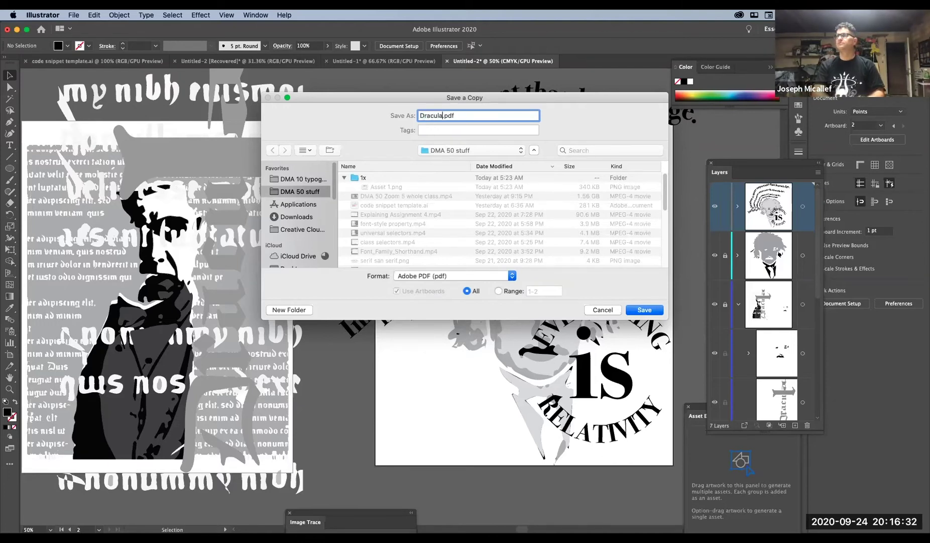
type("in")
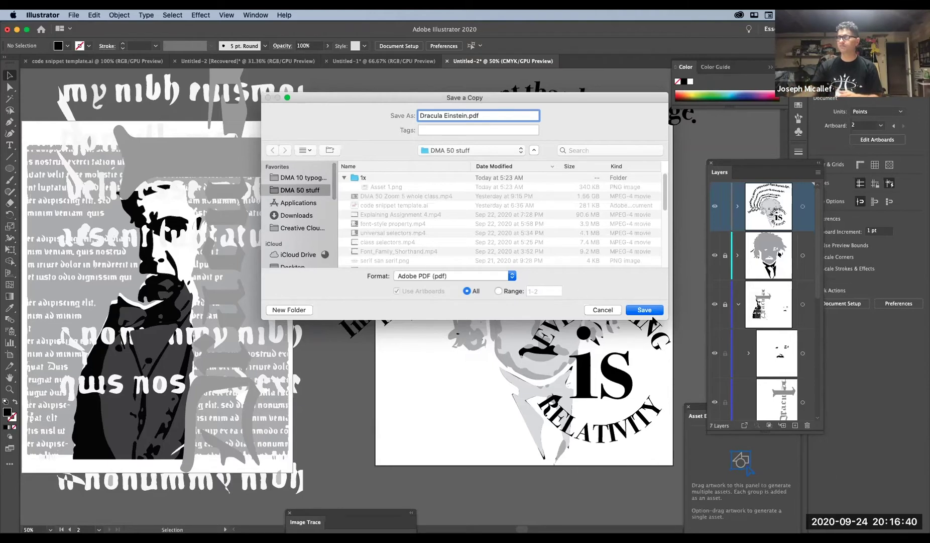
- Choose the Desktop as the destination and save the PDF copy of all artboards
left_click_drag(666, 319, 614, 493)
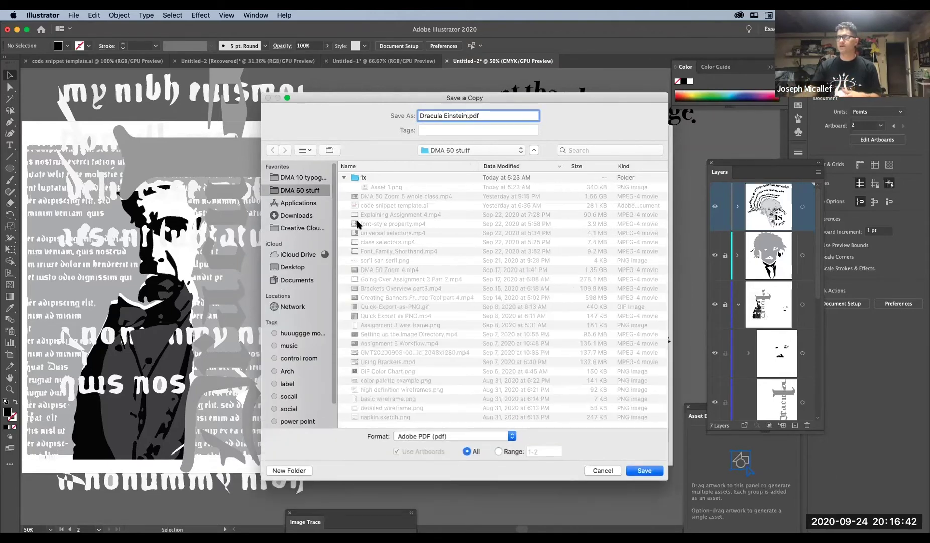
left_click(296, 268)
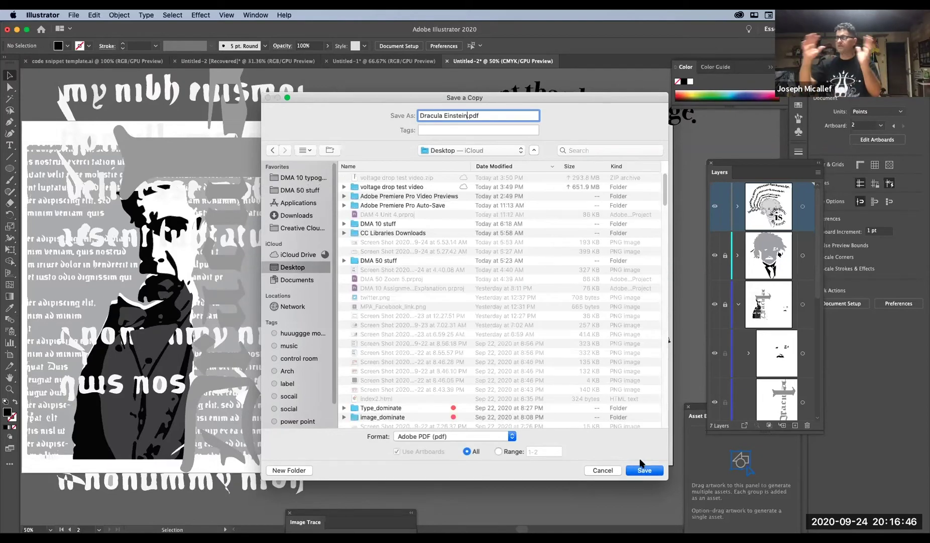
left_click(640, 471)
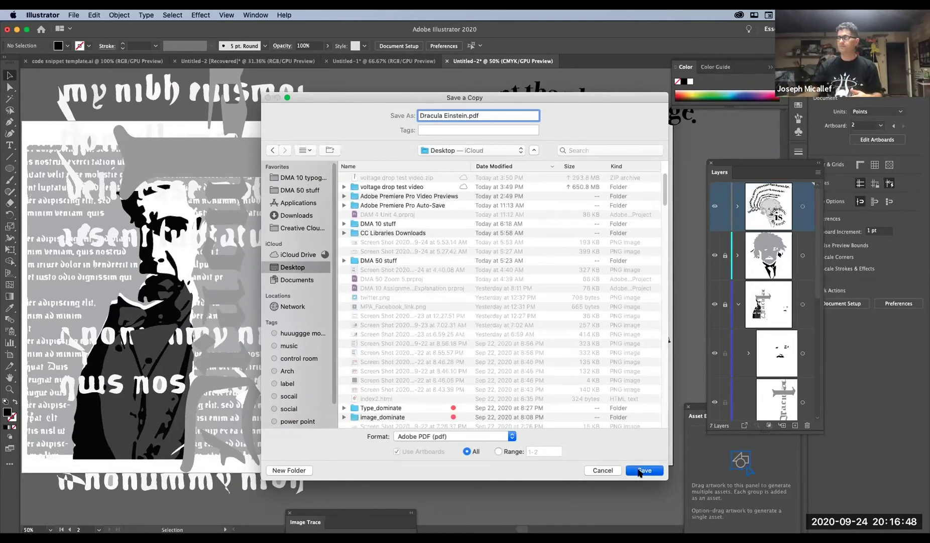
left_click(606, 410)
key("a")
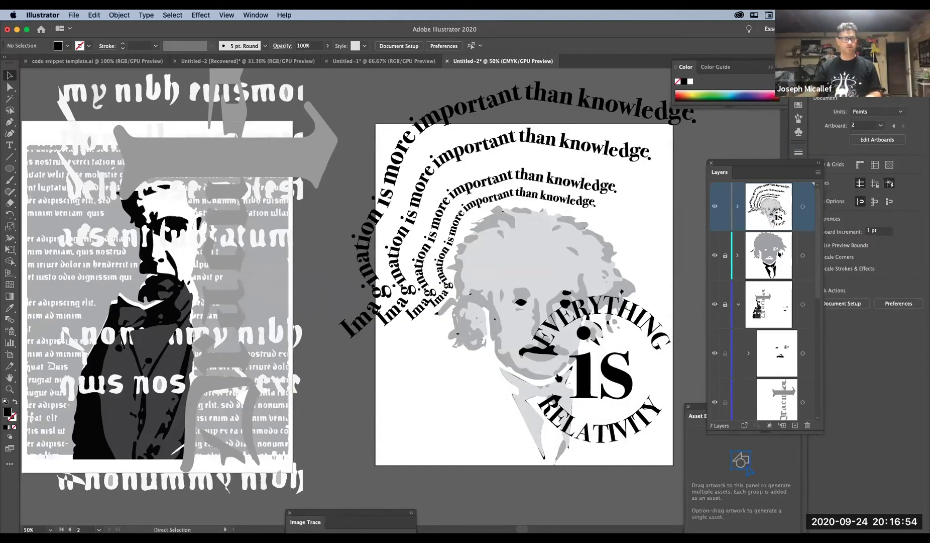
- Switch to Finder and open Dracula Einstein.pdf from the Desktop
key("super+Tab")
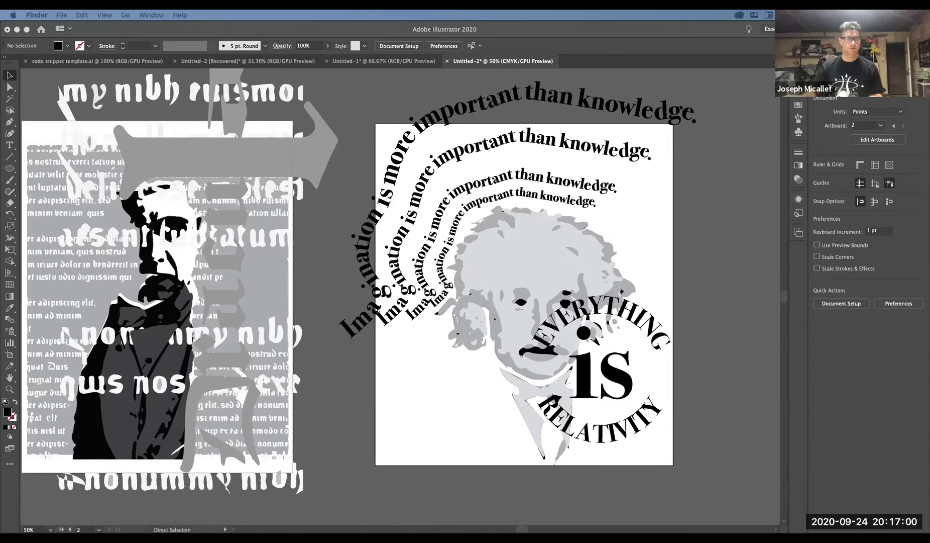
key("super+Tab")
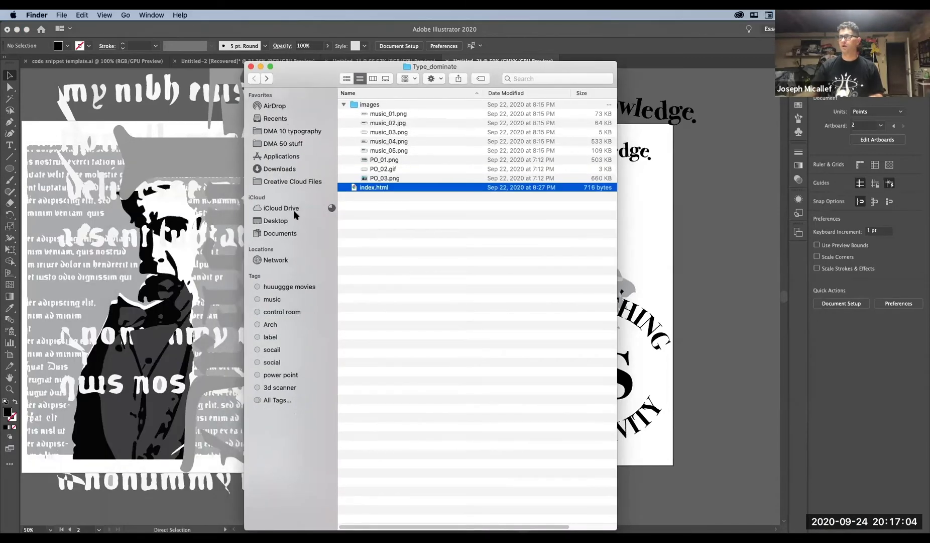
left_click(284, 223)
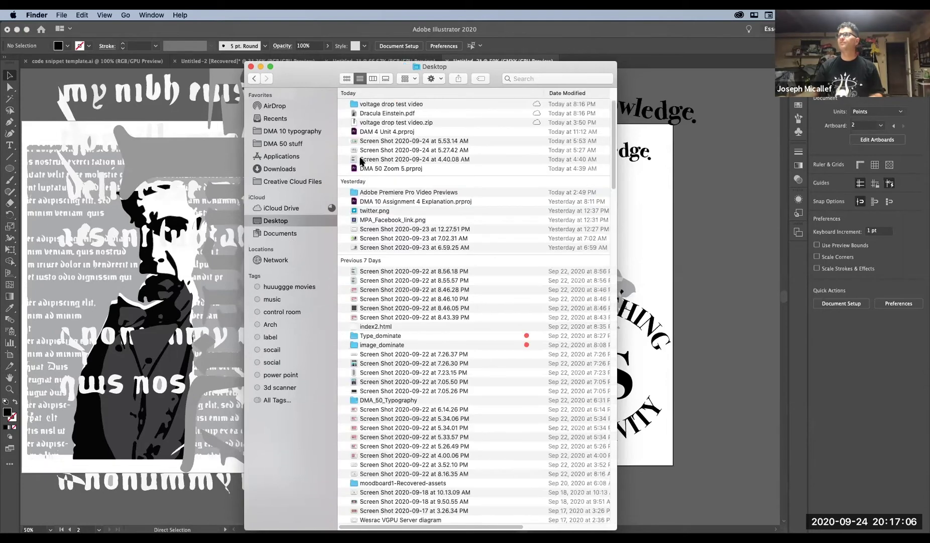
left_click(399, 114)
double_click(399, 114)
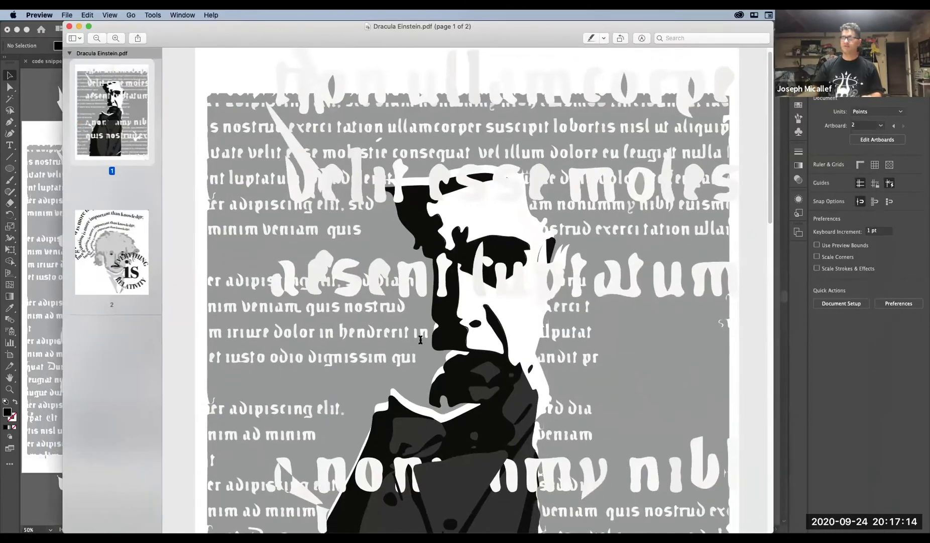
- Review both pages of the PDF in Preview at a reduced size that shows them together
scroll(420, 340, "down", 10)
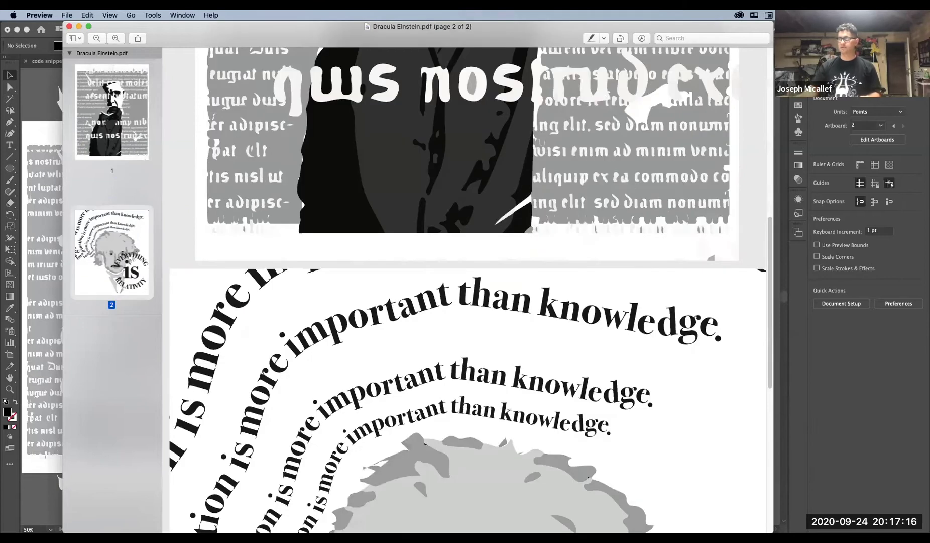
key("super+minus")
key("super+minus")
key("super+minus")
key("super+minus")
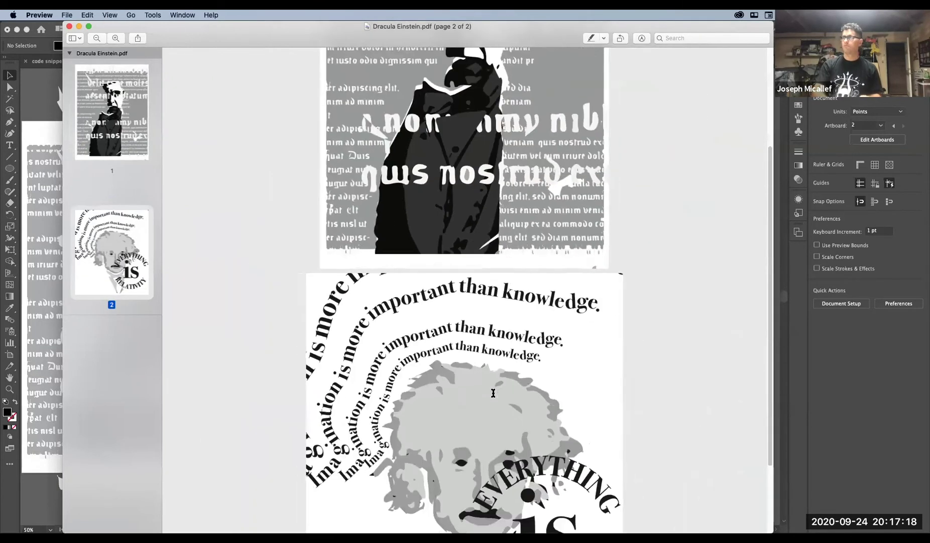
- Compare the cropped PDF pages in Preview with the original Dracula and Einstein artboards in Illustrator
key("super+Tab")
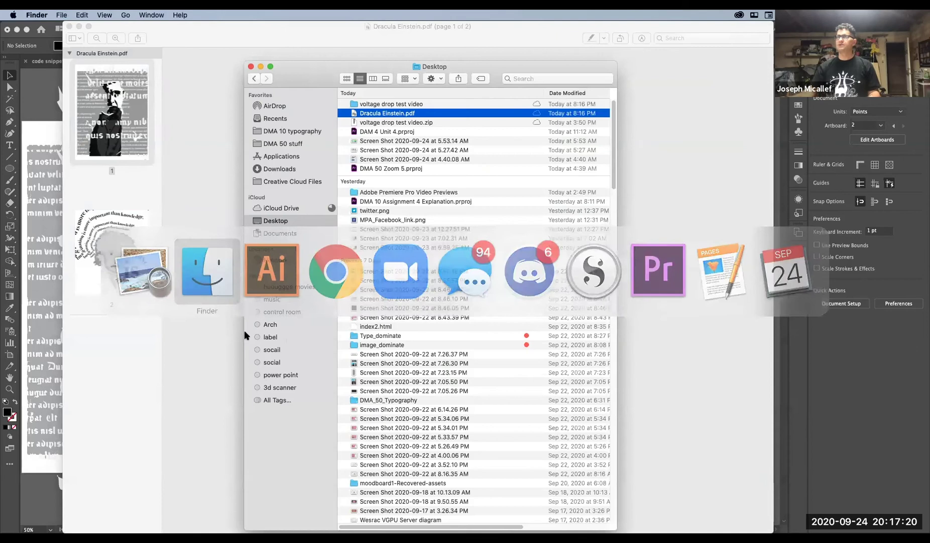
key("super+Tab")
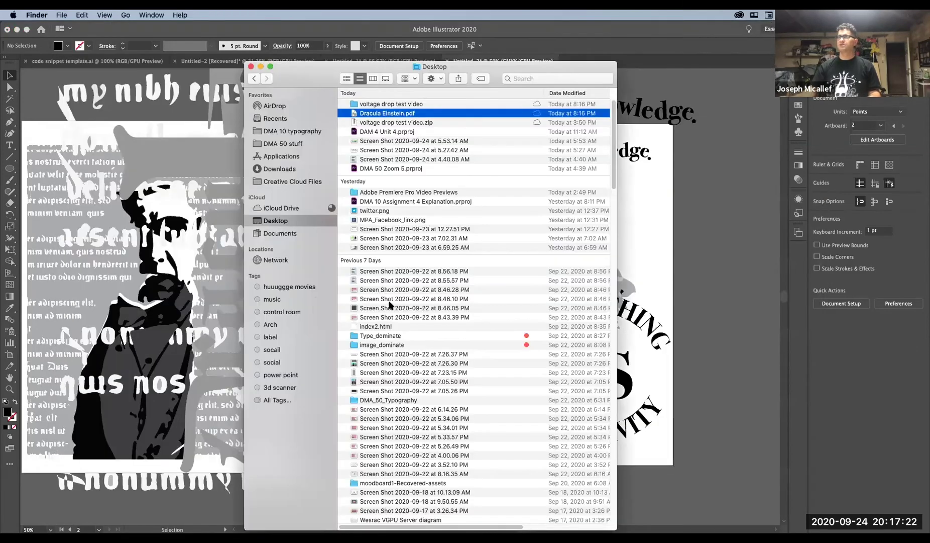
key("super+Tab")
key("Tab")
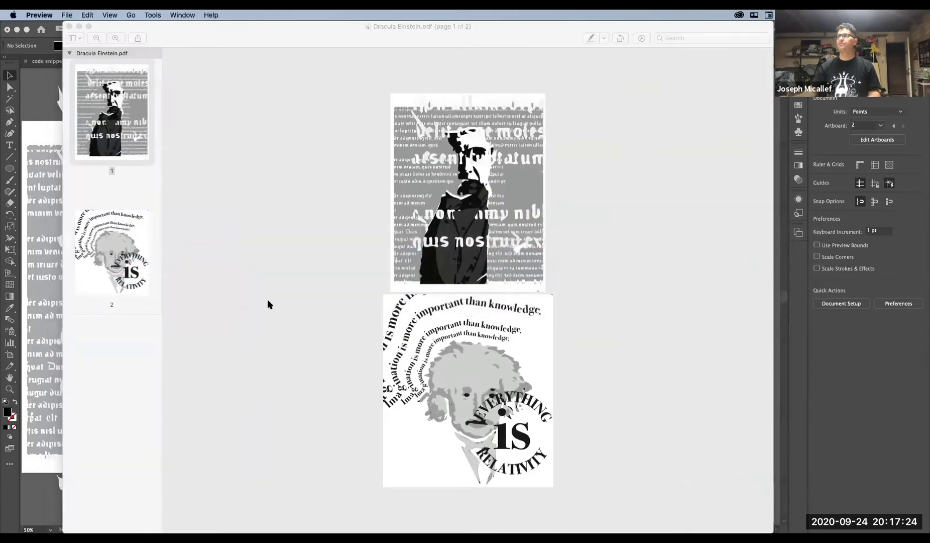
key("super+Tab")
left_click(38, 274)
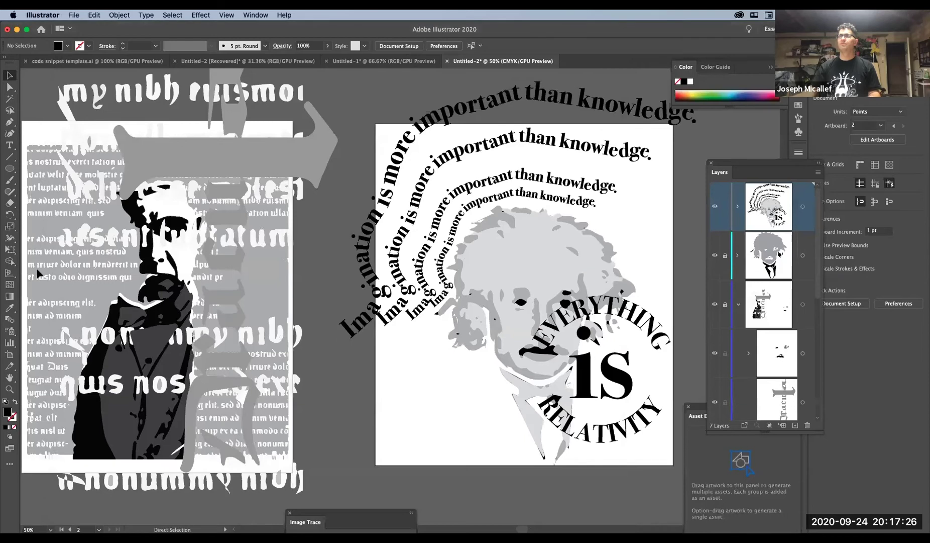
key("super+Tab")
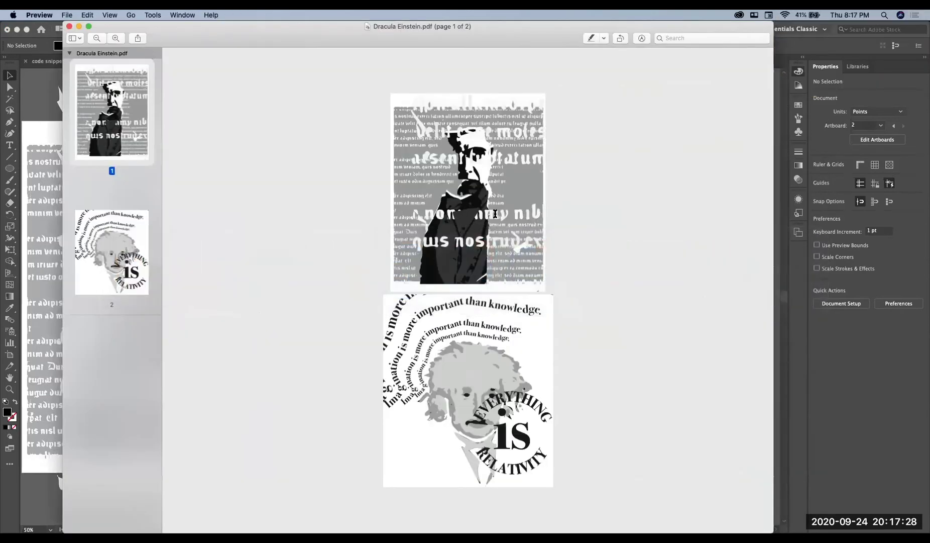
key("super+Tab")
key("super+Tab")
key("super+Tab")
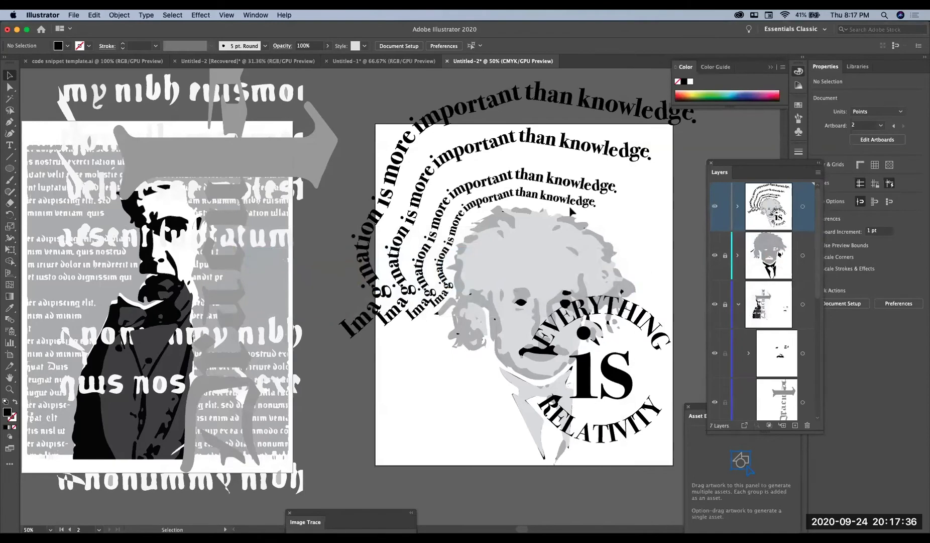
key("super+Tab")
key("super+Tab")
key("super+Tab")
key("super+Tab")
key("super+Tab")
key("super+Tab")
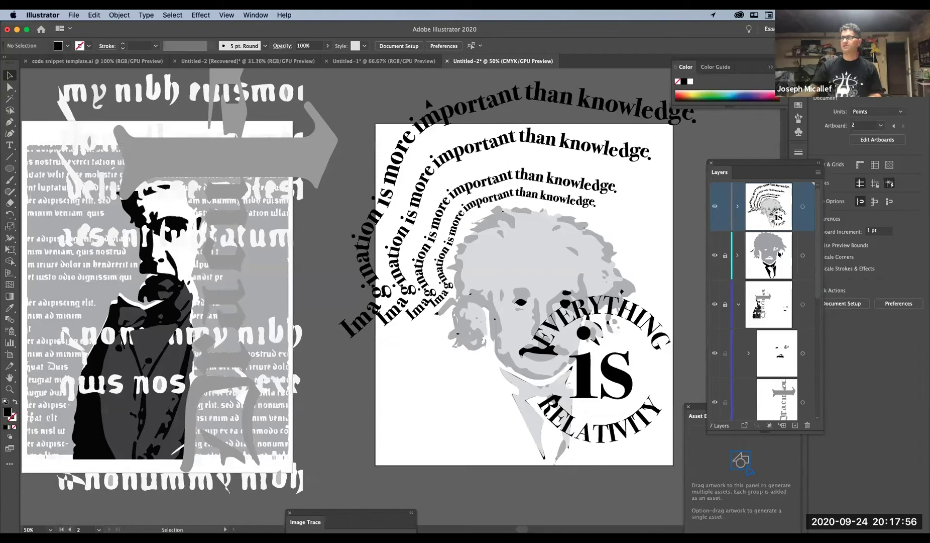
key("super+Tab")
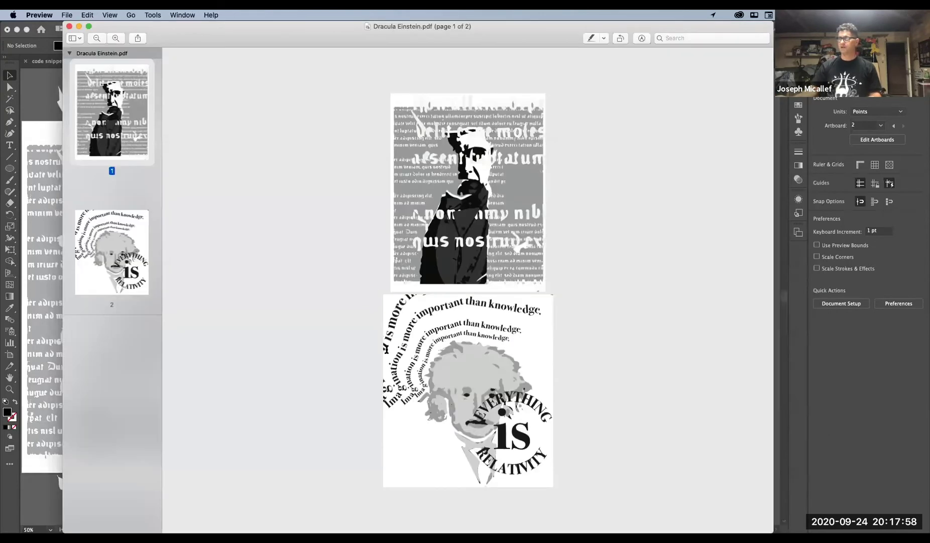
key("super+Tab")
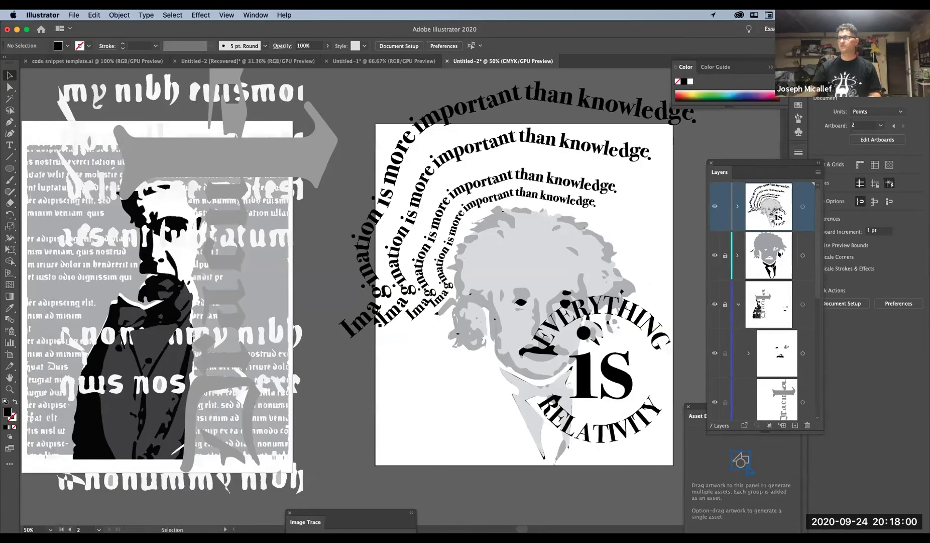
key("super+Tab")
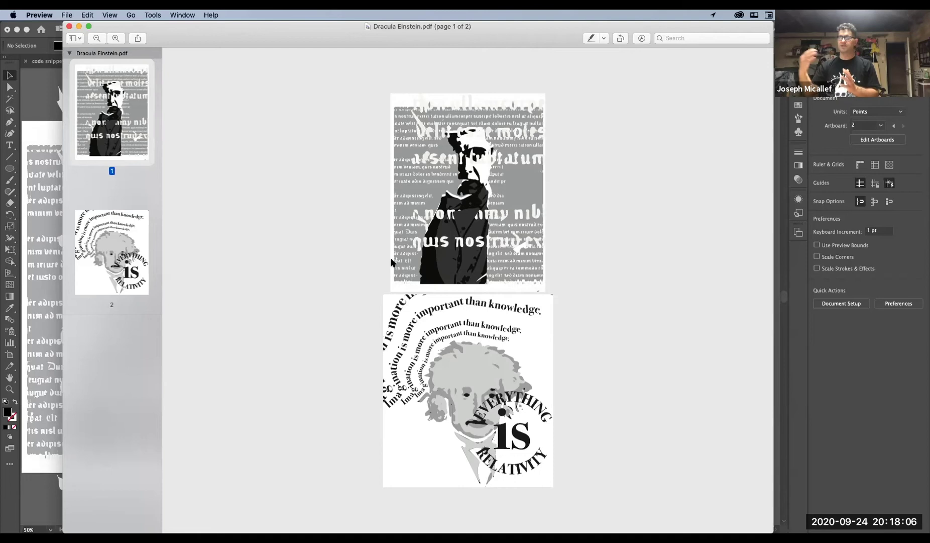
key("super+Tab")
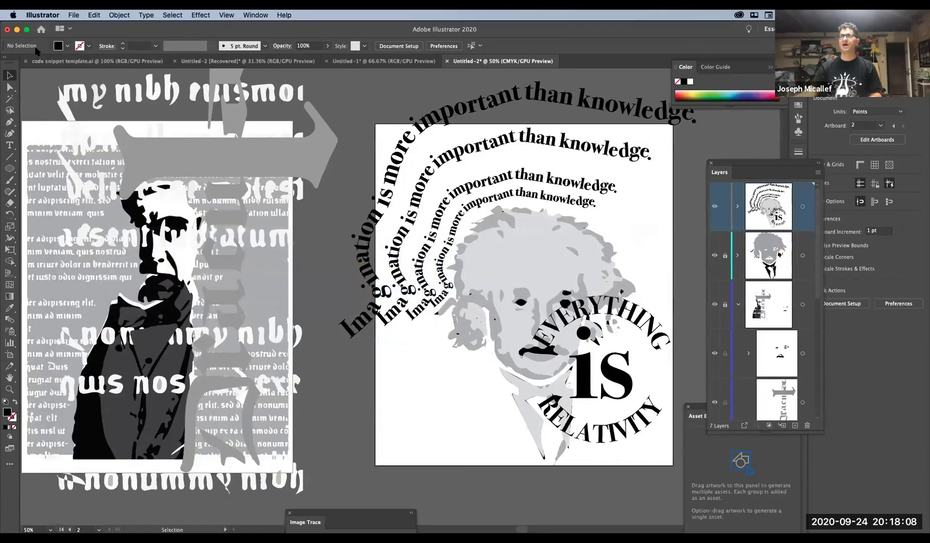
- Set up a PNG export of the document to the Desktop with Use Artboards enabled for all artboards
left_click(44, 15)
mouse_move(72, 16)
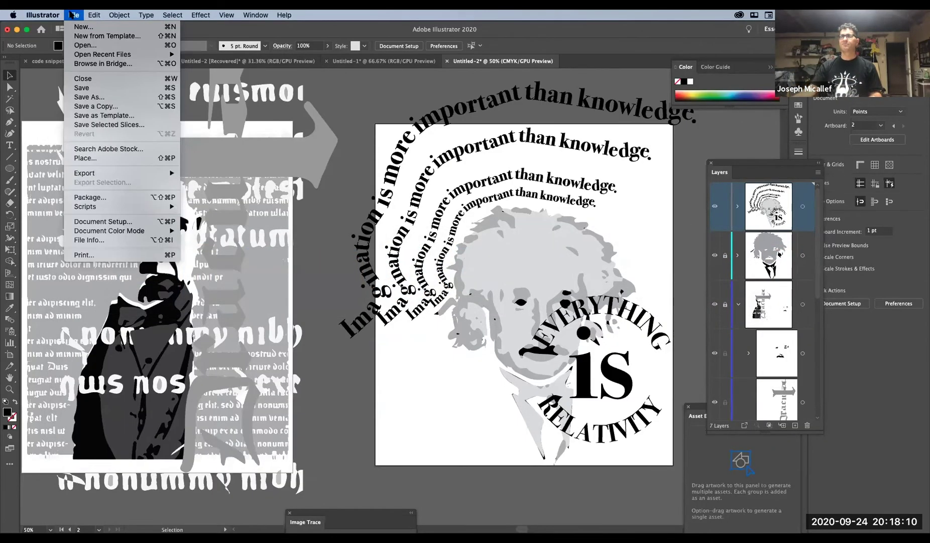
mouse_move(99, 174)
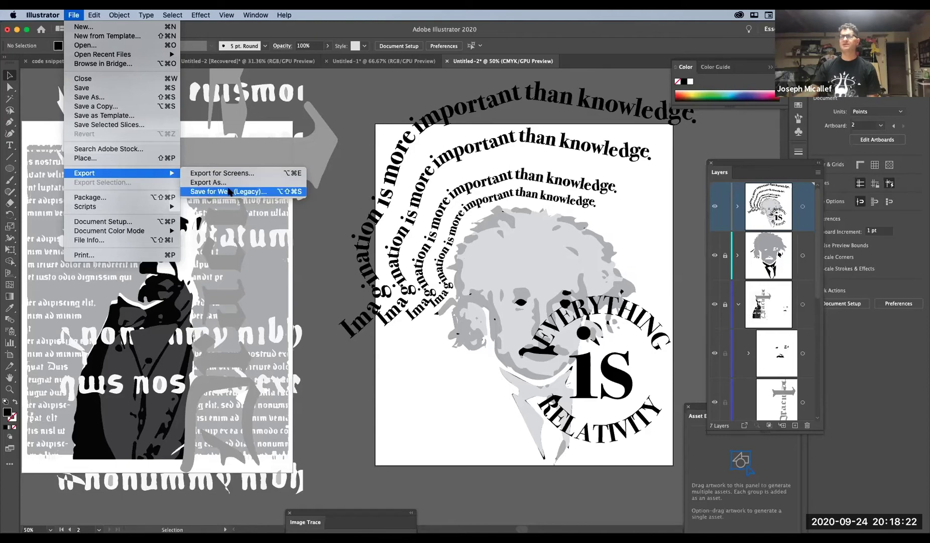
left_click(229, 183)
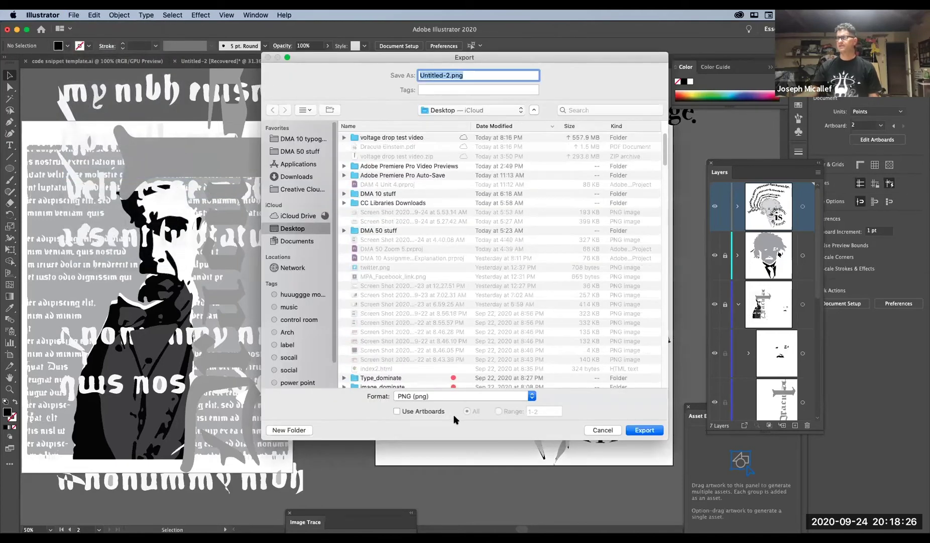
left_click(410, 413)
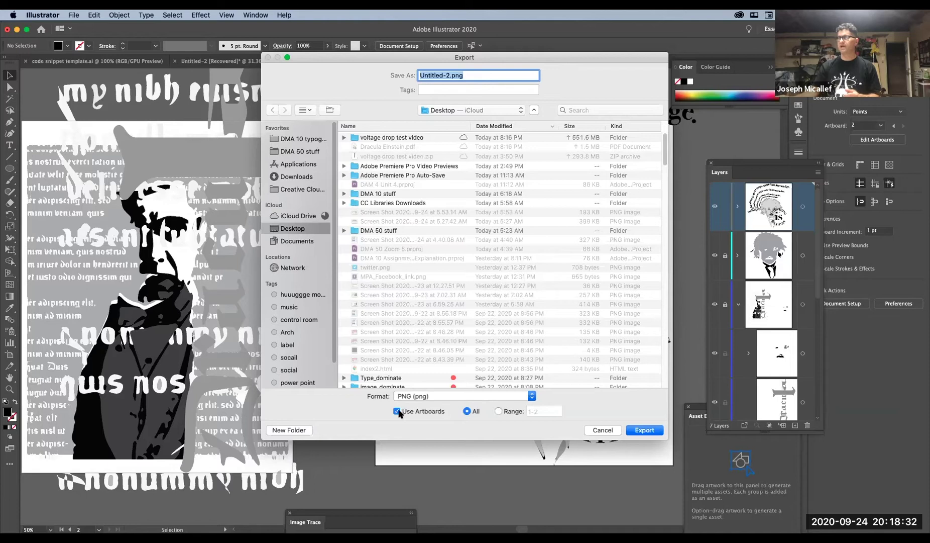
- Name the PNG export type portrait and export all artboards at Screen (72 ppi) with Type Optimized anti-aliasing and a transparent background
left_click(436, 77)
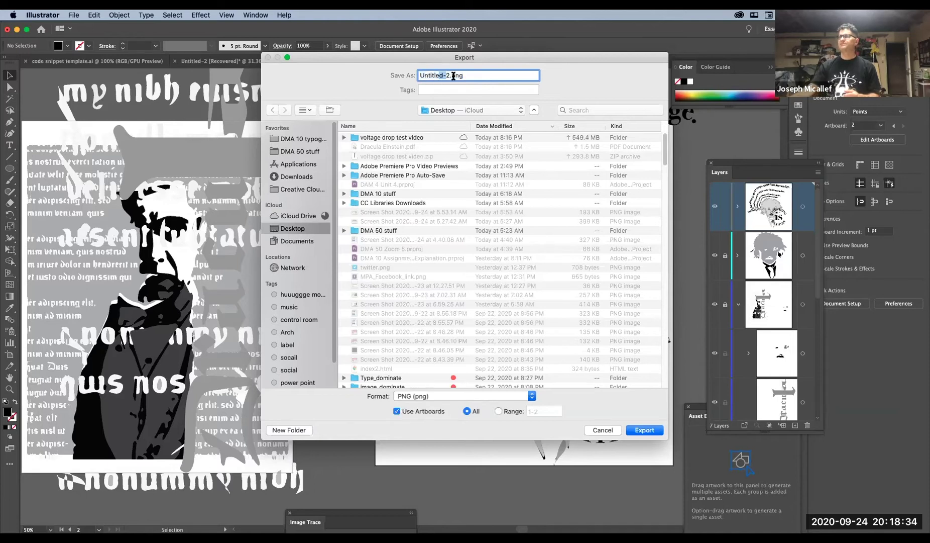
left_click_drag(450, 76, 391, 73)
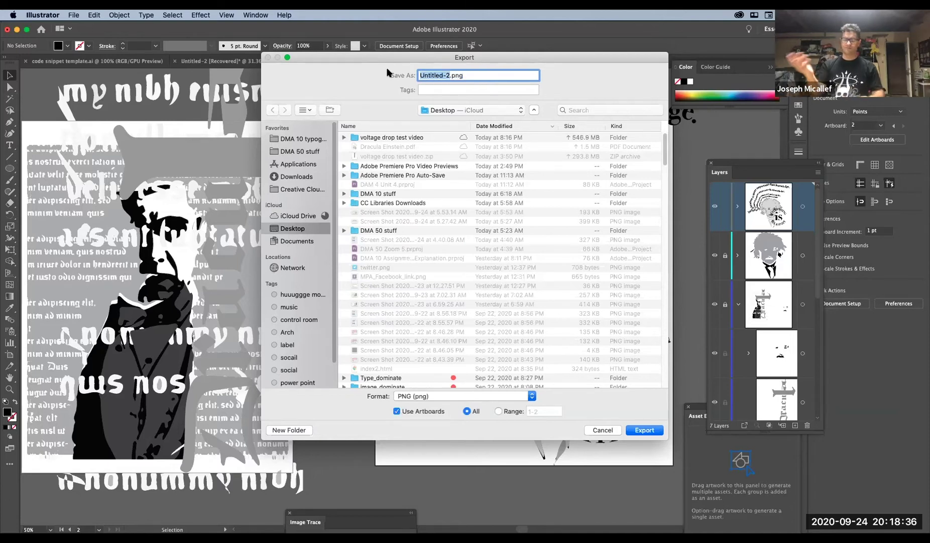
type("type")
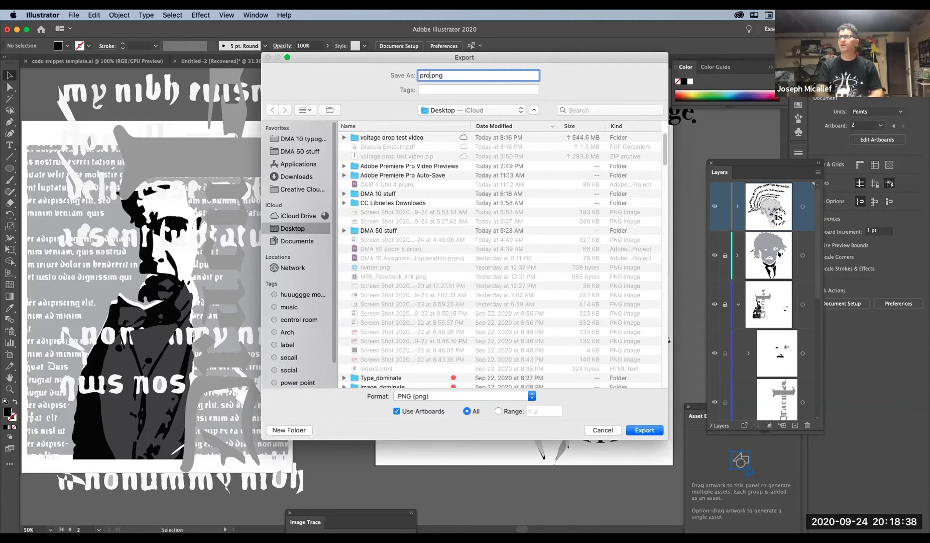
type(" pot")
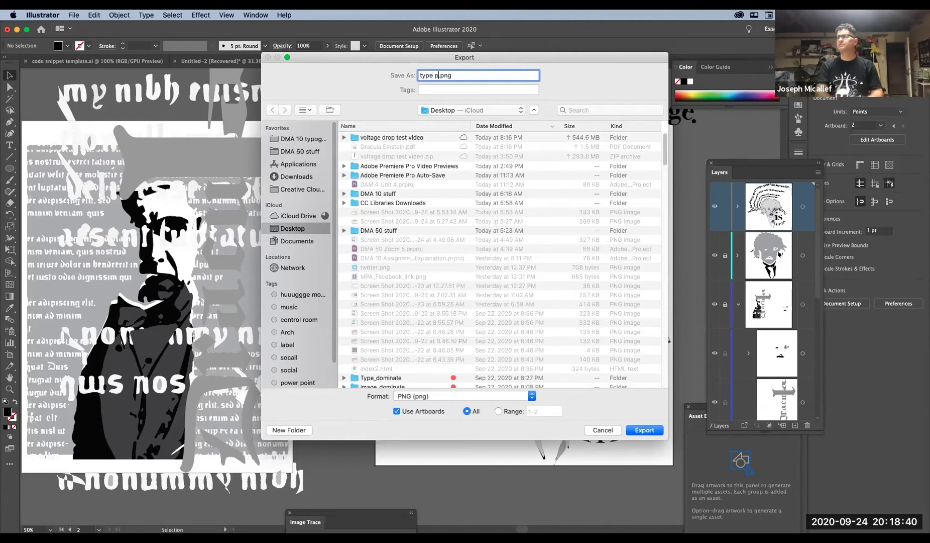
key("BackSpace")
type("rt")
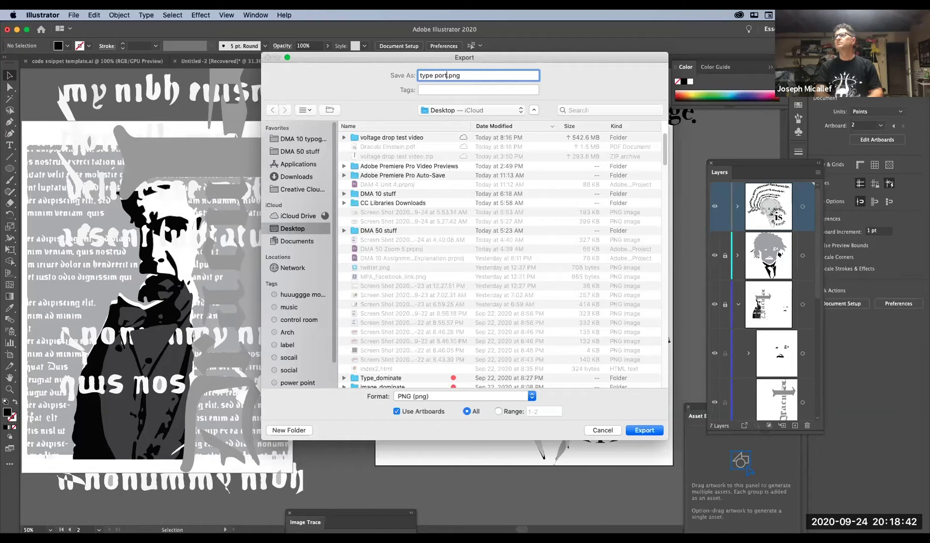
type("rait")
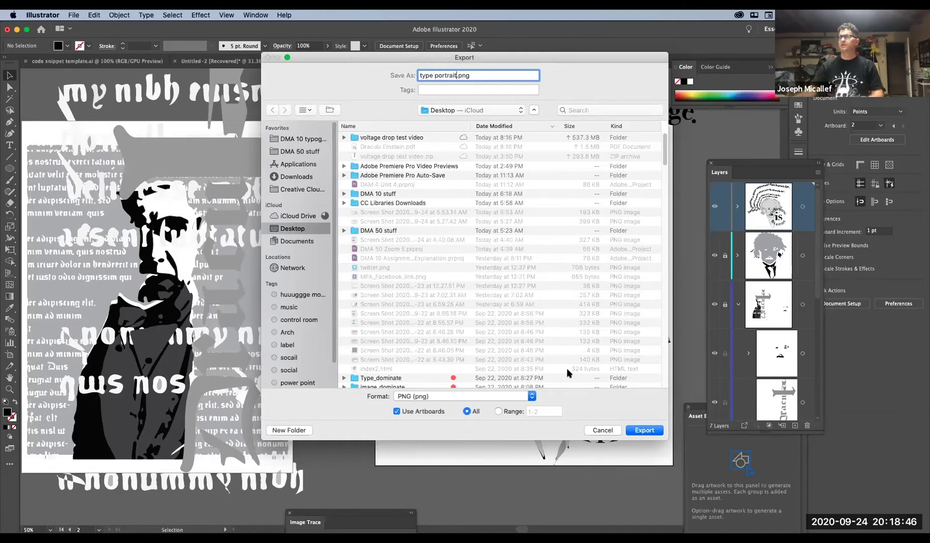
left_click(635, 434)
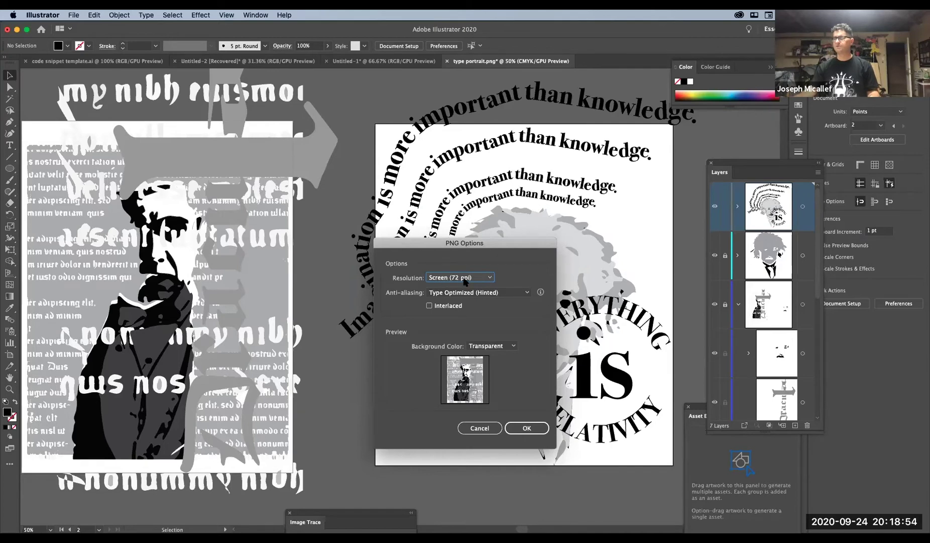
left_click(522, 428)
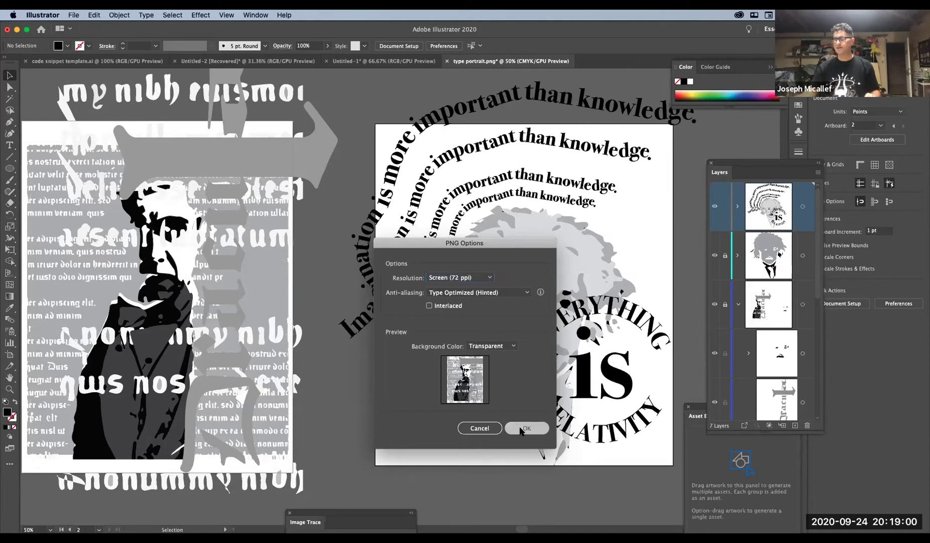
- Switch to Finder and open type portrait-01.png from the Desktop in Preview
key("super+Tab")
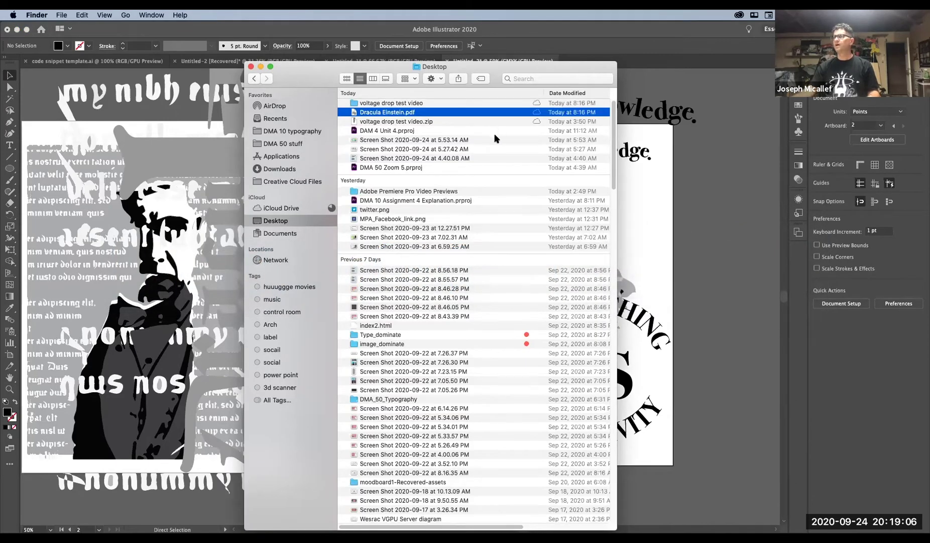
left_click(372, 113)
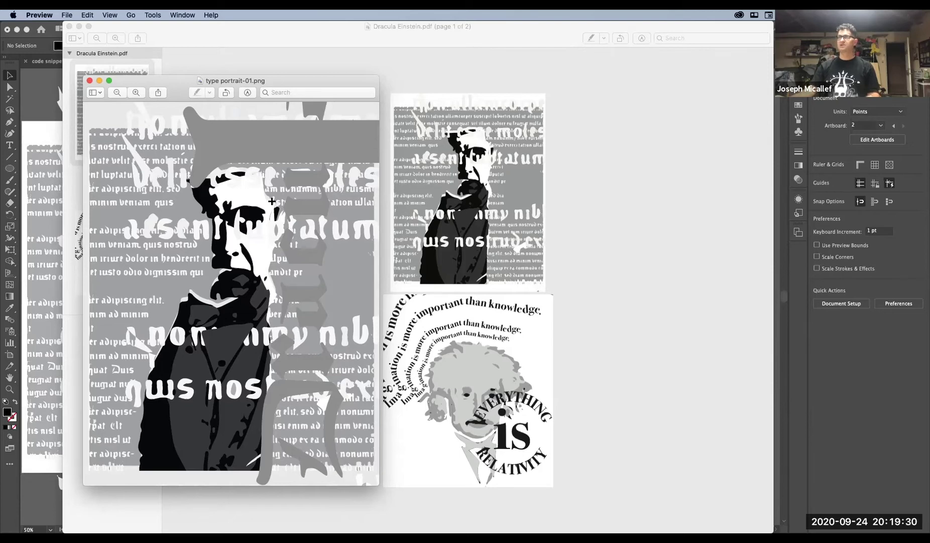
- Switch to Discord and open the assignment-4 channel of the DMA 010 Fall 2020 server
key("super+Tab")
key("super+Tab")
key("super+Tab")
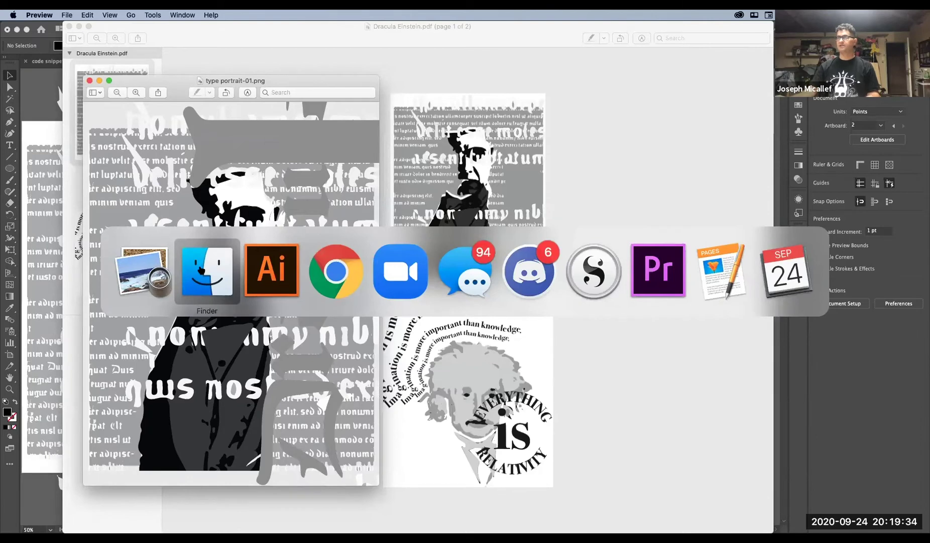
key("super+Tab")
key("super+shift+Tab")
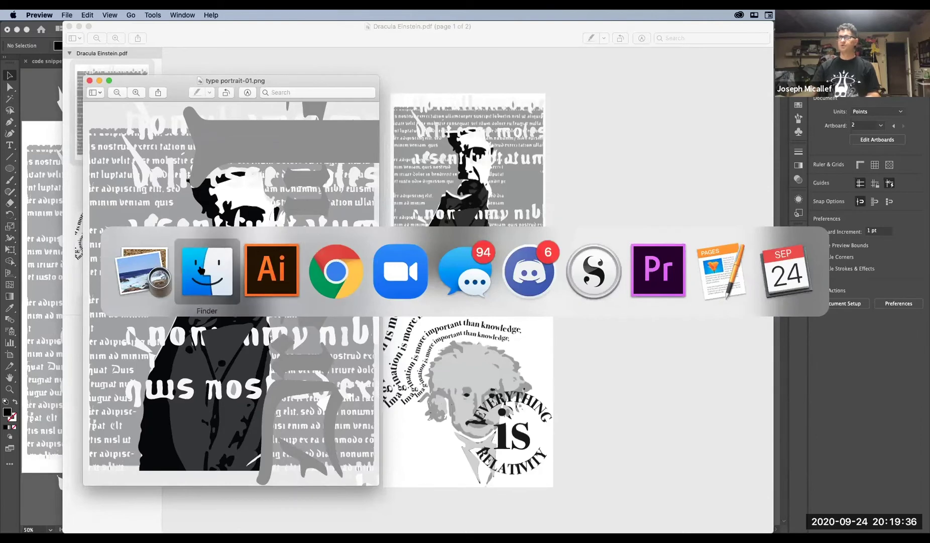
key("super+Tab")
key("super+shift+Tab")
key("super+shift+Tab")
key("super+Tab")
key("super+Tab")
key("super+shift+Tab")
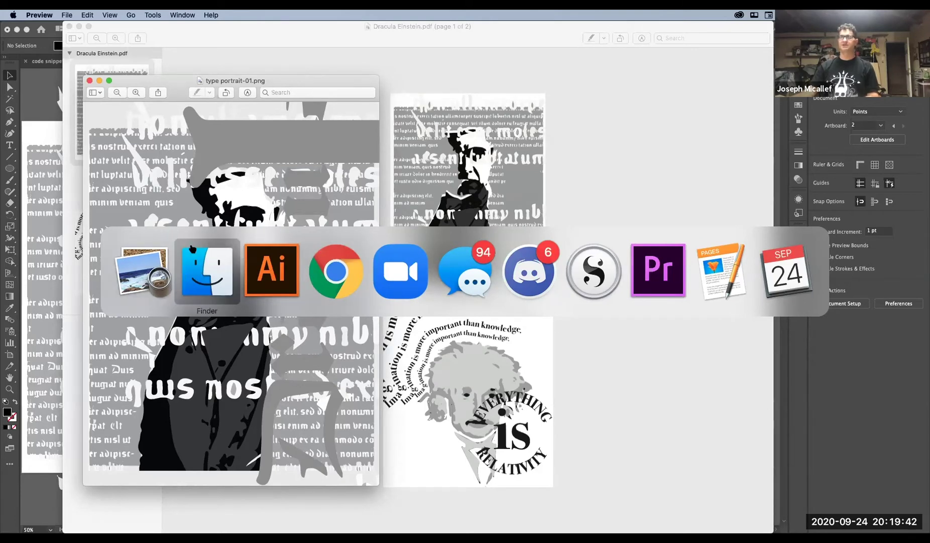
key("super+Tab")
key("super+Tab")
key("super+Tab")
key("super+Tab")
key("super+Tab")
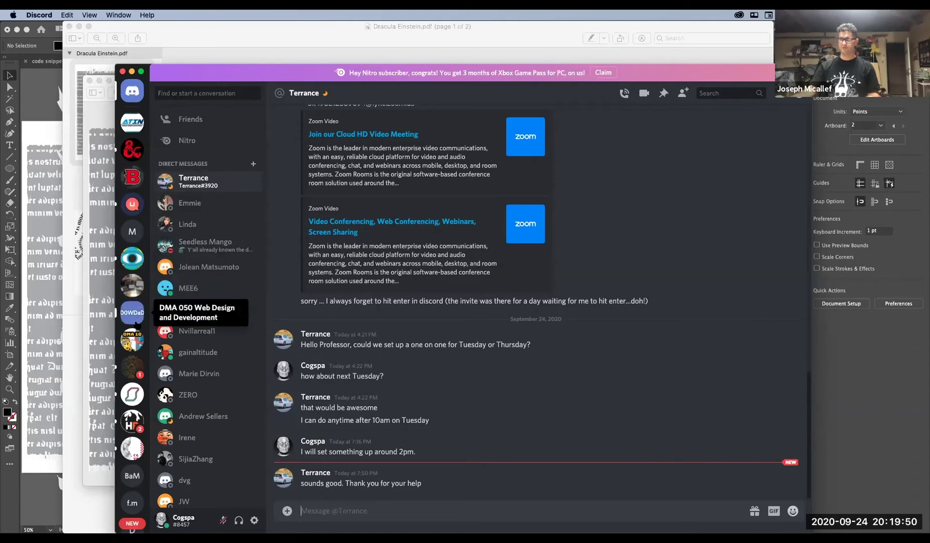
left_click(132, 339)
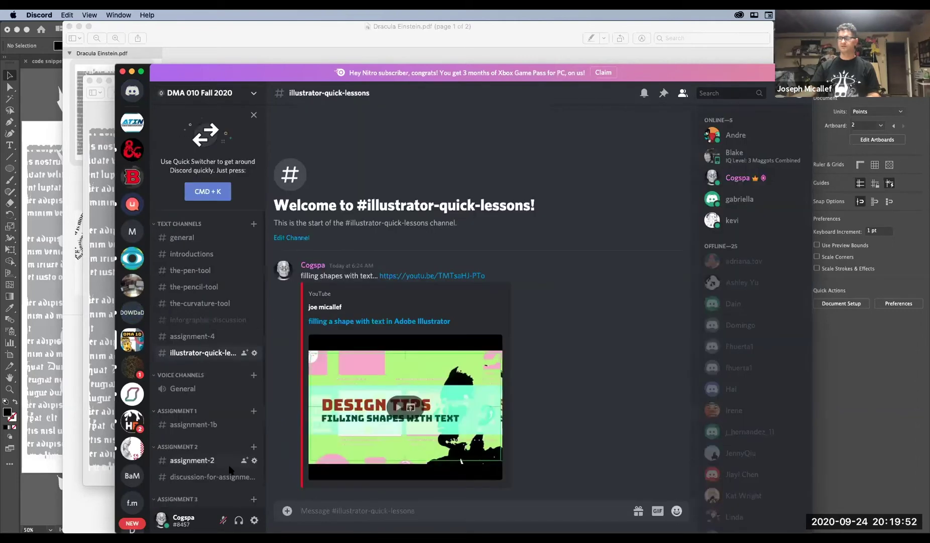
scroll(221, 452, "down", 1)
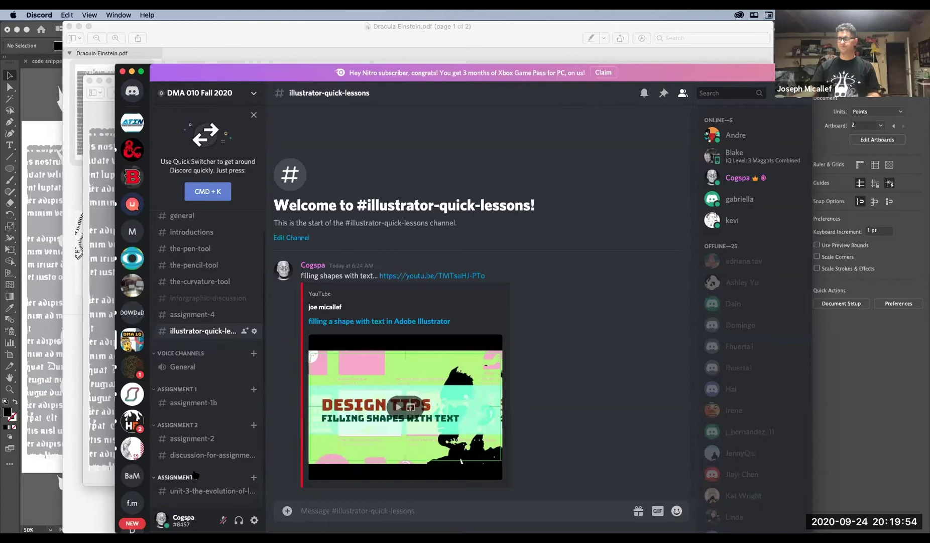
left_click(193, 315)
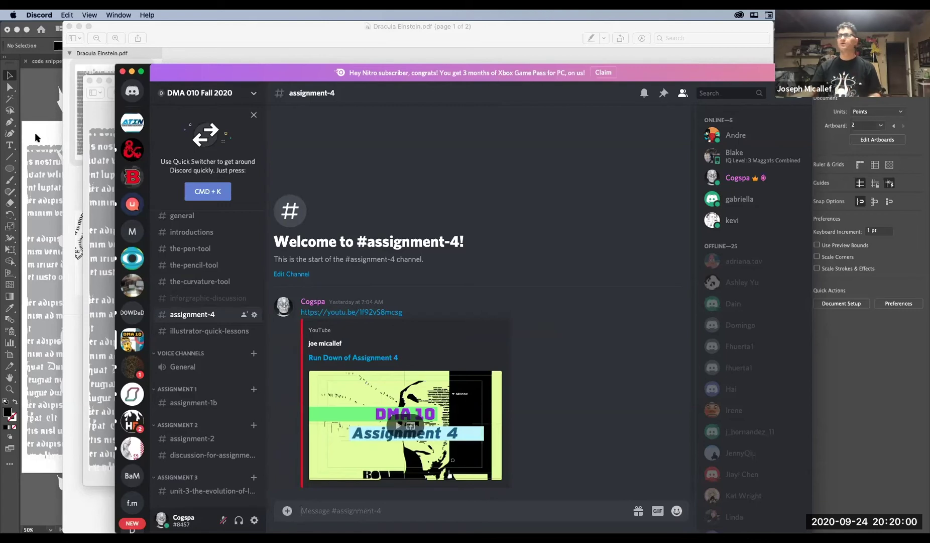
- Upload type portrait-01.png from the Desktop in Finder to the assignment-4 channel in Discord without a comment
key("super+Tab")
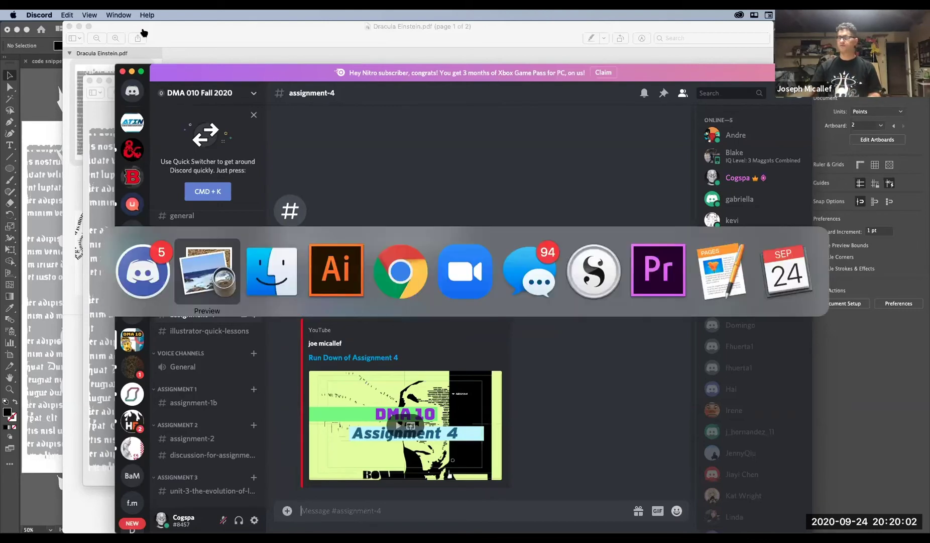
key("super+Tab")
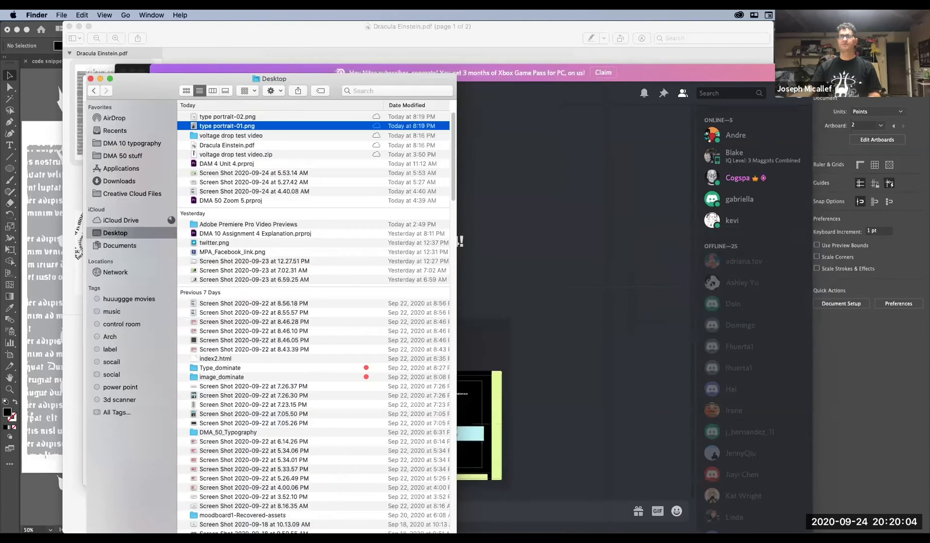
key("super+w")
left_click_drag(55, 165, 472, 318)
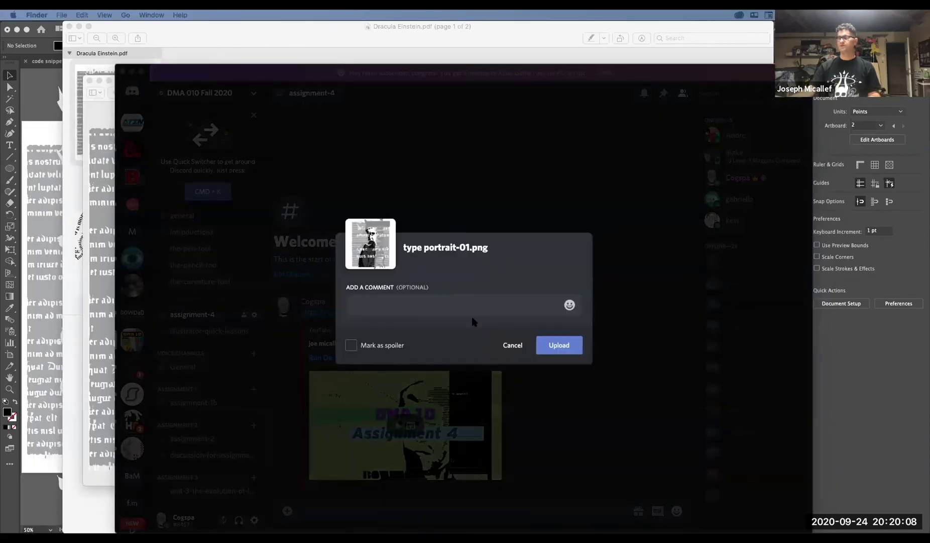
left_click(566, 354)
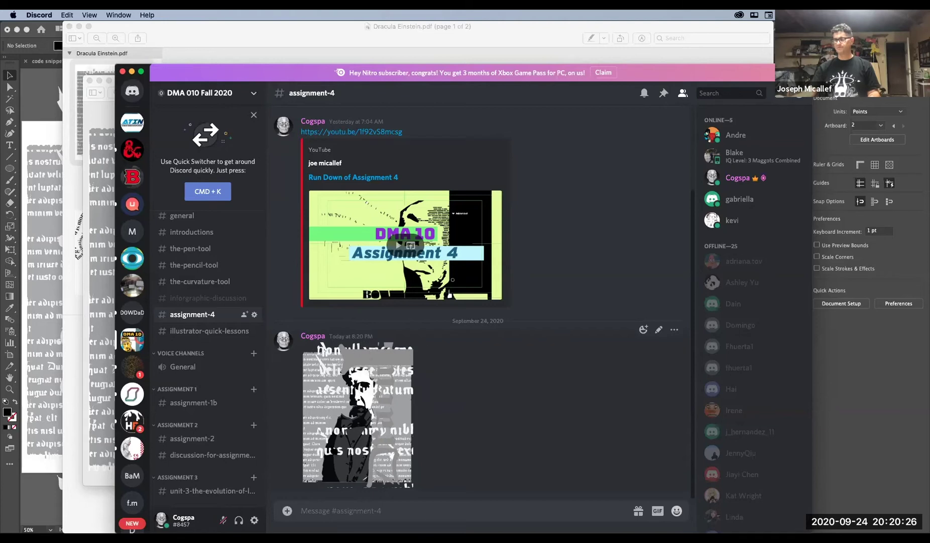
- Upload type portrait-02.png to the assignment-4 channel in Discord without a comment
left_click(31, 88)
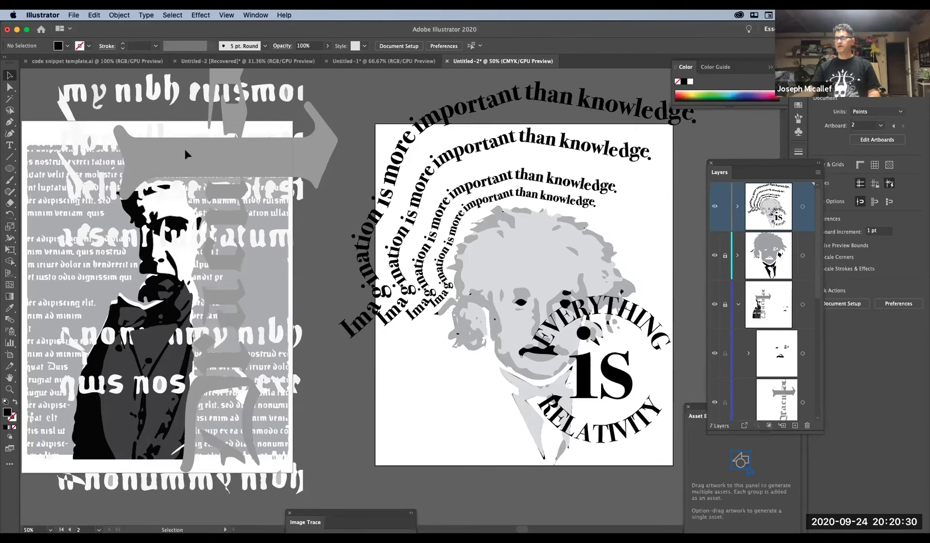
key("super+Tab")
key("super+Tab")
key("super+Tab")
key("super+Tab")
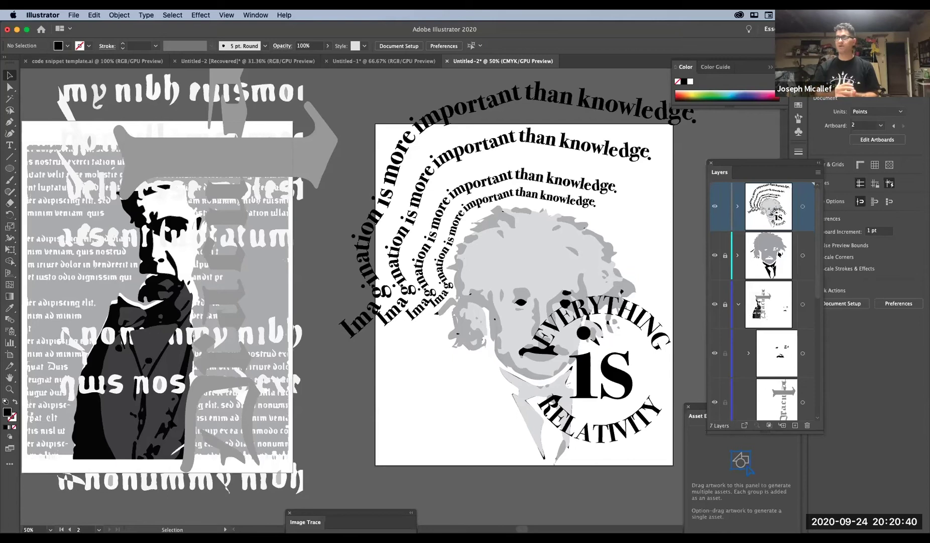
key("super+Tab")
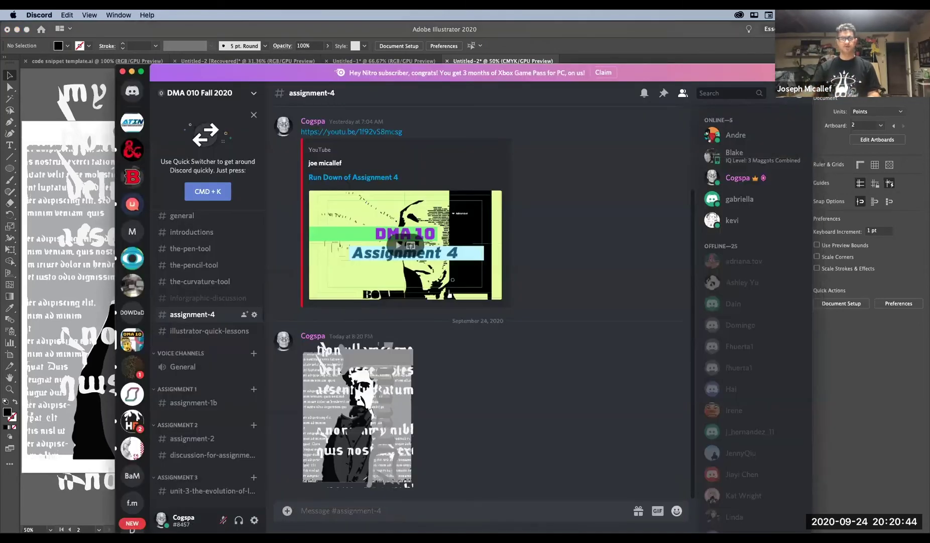
left_click_drag(305, 256, 466, 307)
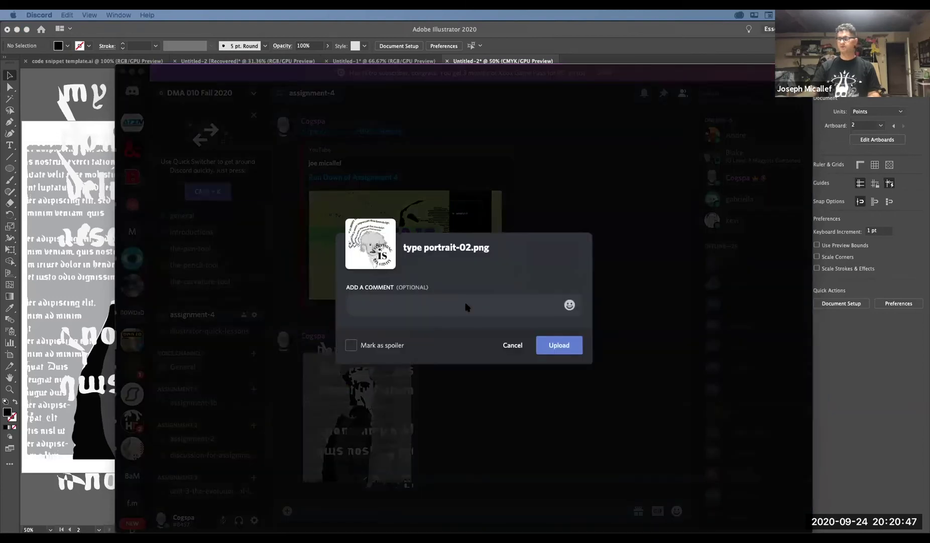
left_click(563, 344)
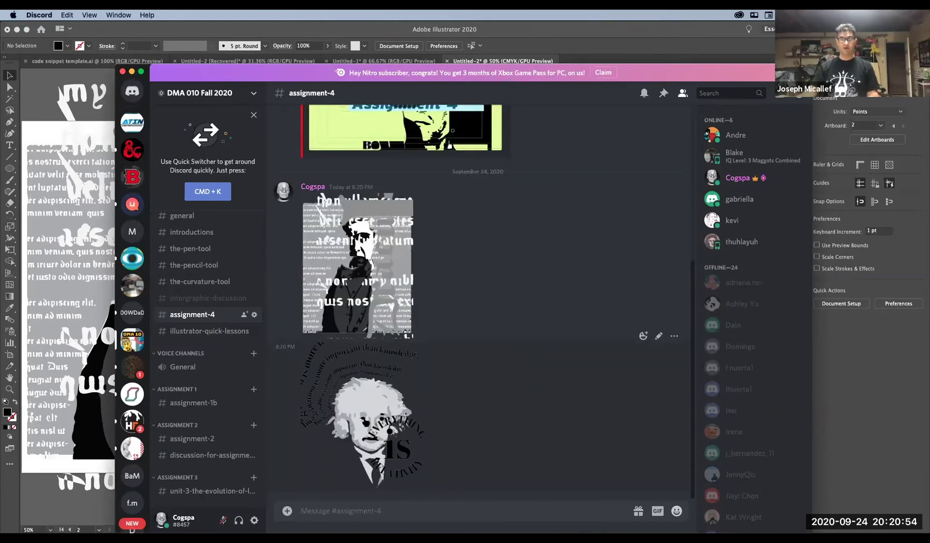
- Switch back to Illustrator and set the fill colour to the near-white FFFAFB
key("super+Tab")
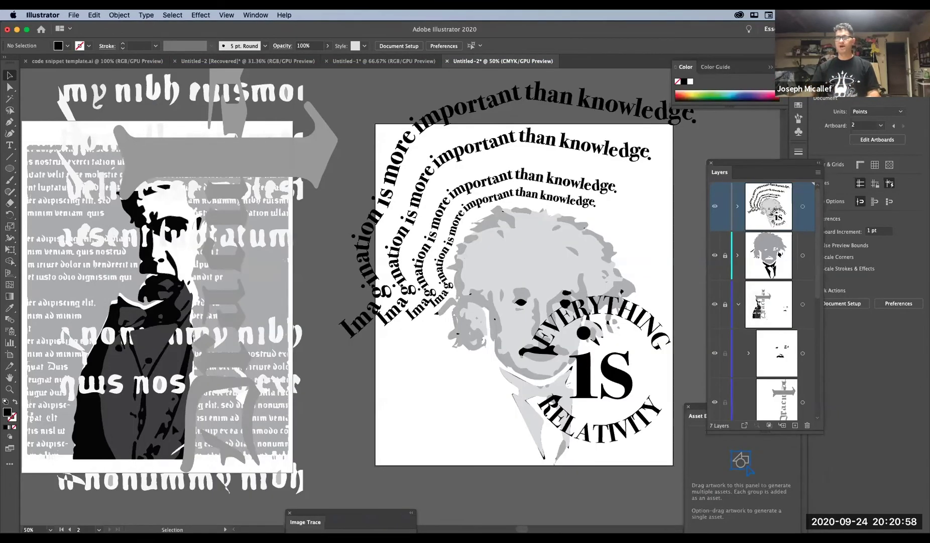
double_click(7, 412)
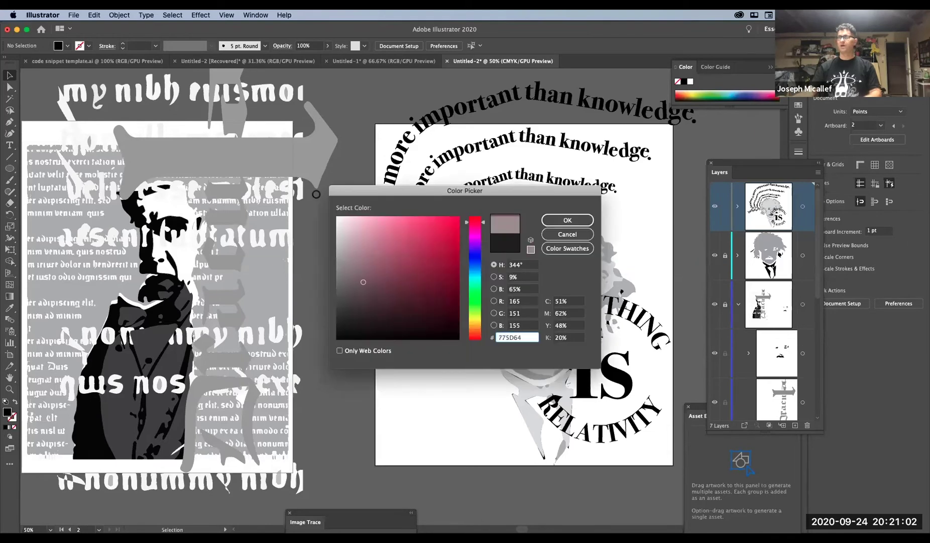
left_click(339, 215)
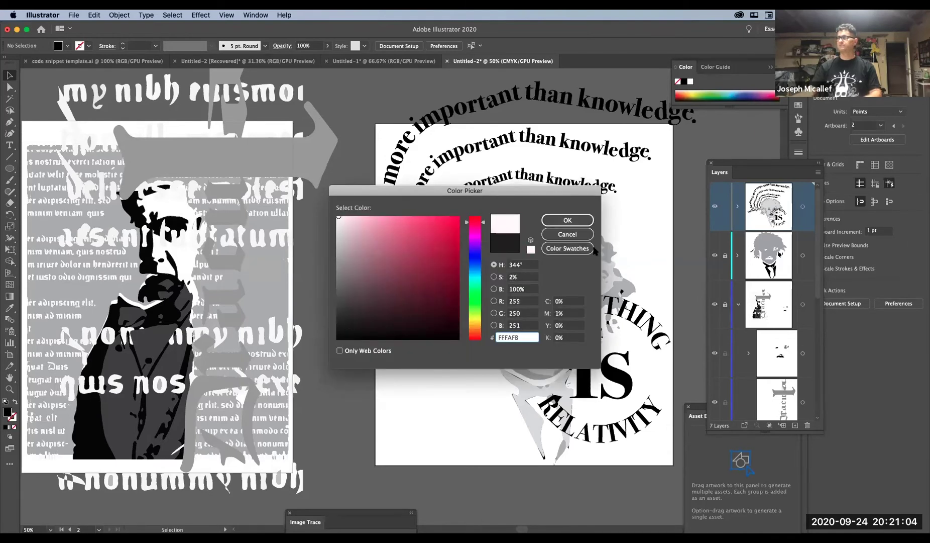
left_click(567, 219)
- Create a new layer, move it to the bottom of the layer stack and target it
scroll(746, 363, "down", 3)
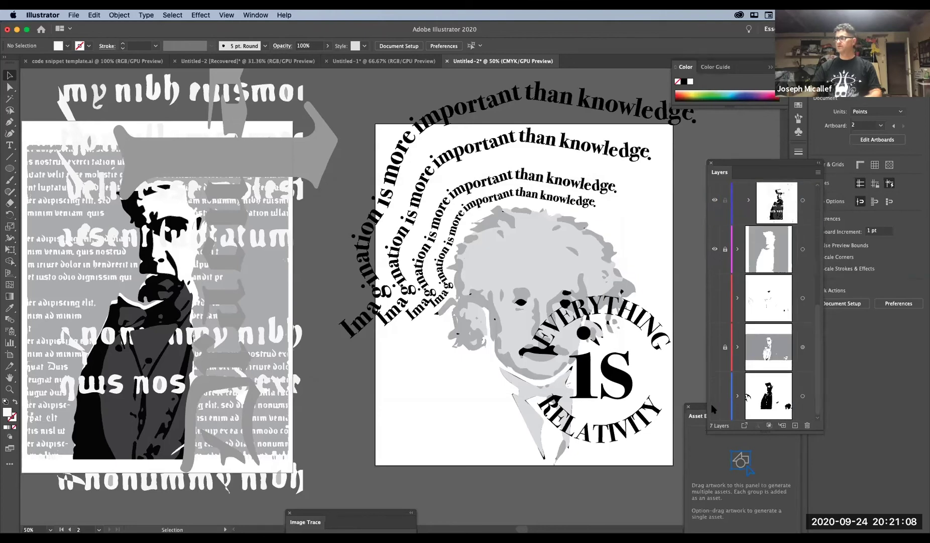
left_click(795, 426)
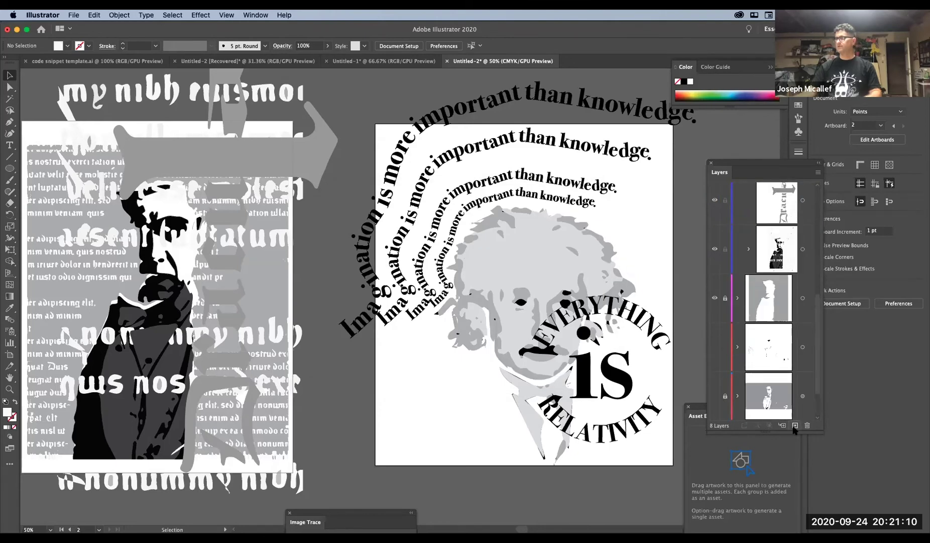
scroll(795, 426, "up", 1)
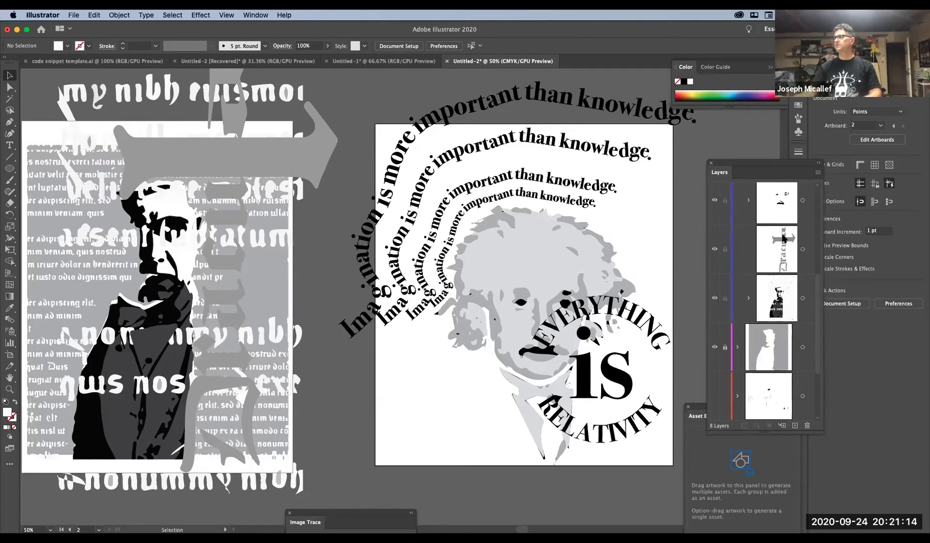
scroll(785, 240, "up", 2)
left_click_drag(772, 216, 758, 416)
left_click(799, 336)
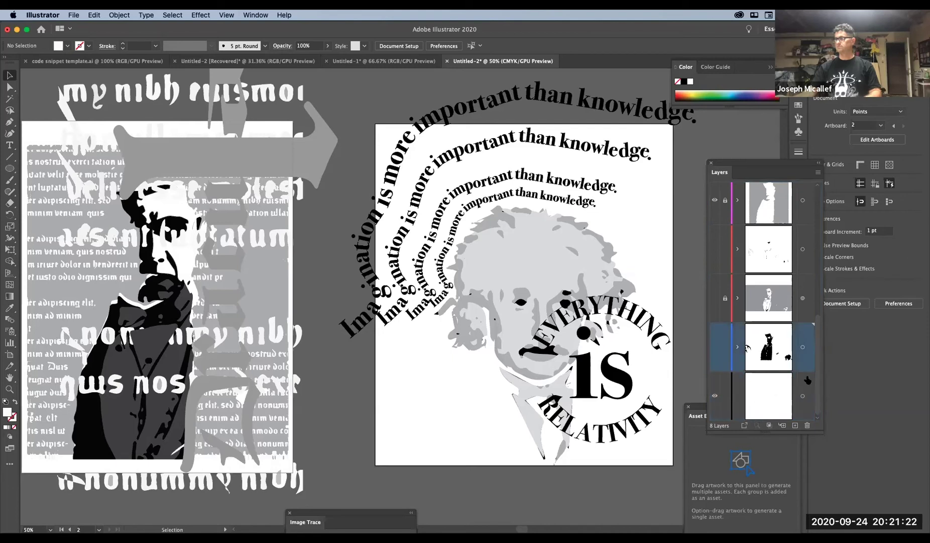
left_click(802, 396)
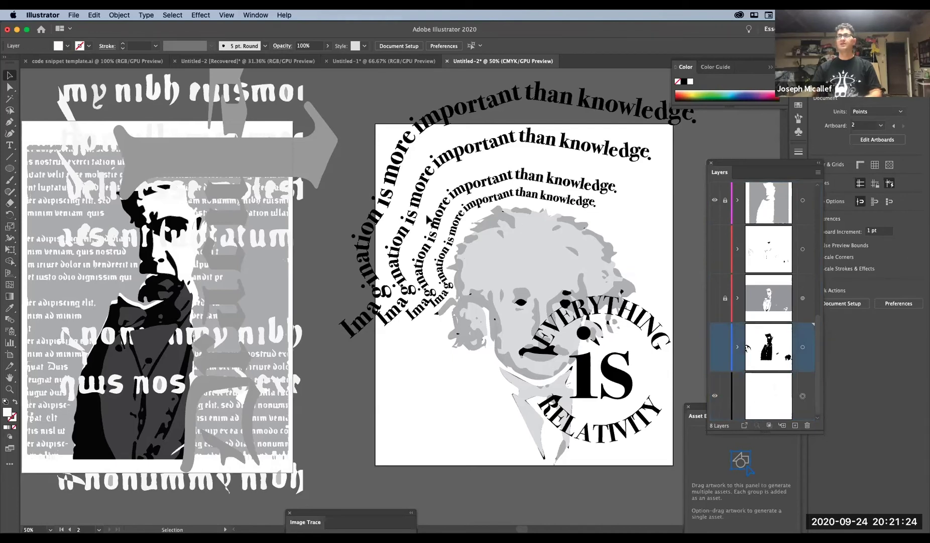
- Draw a near-white rectangle about 675 by 774 pt covering the Einstein artboard on the bottommost layer
left_click(9, 168)
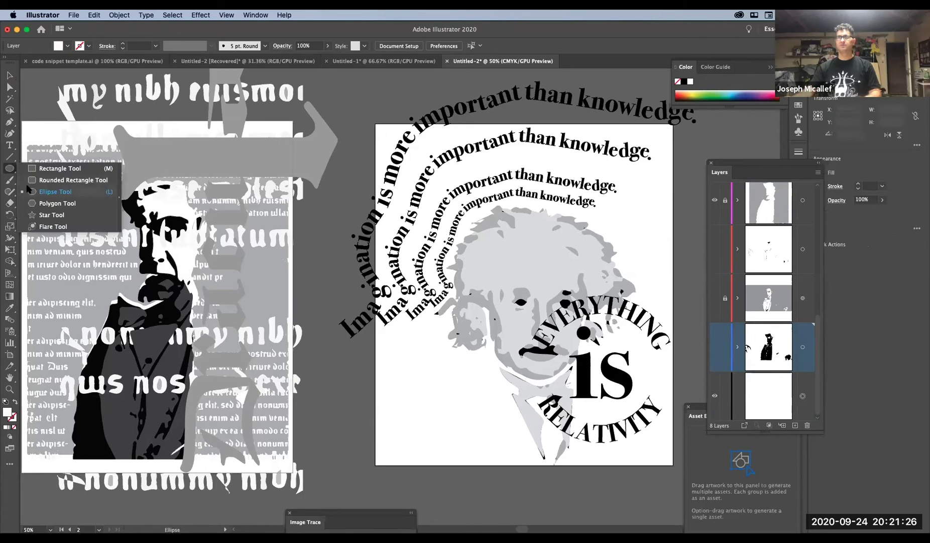
left_click(33, 170)
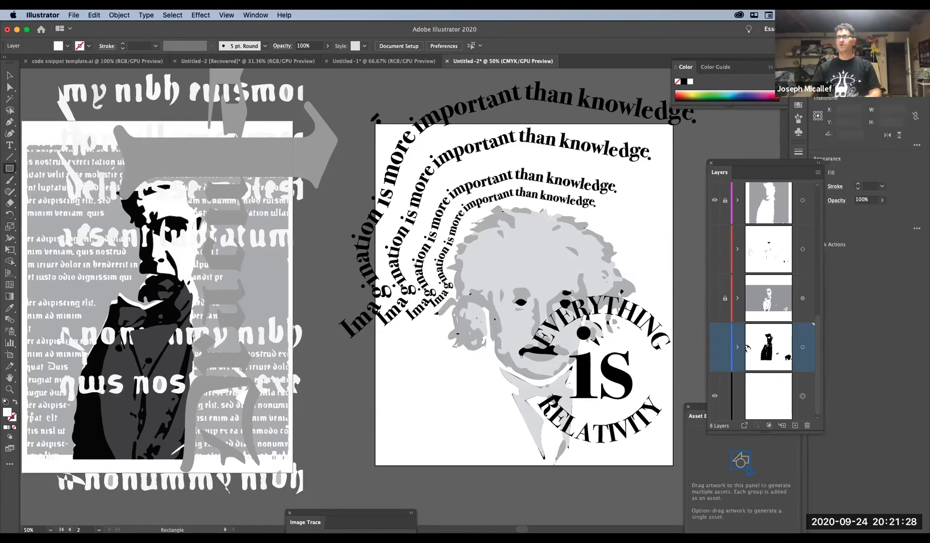
left_click(749, 394)
left_click_drag(374, 123, 674, 465)
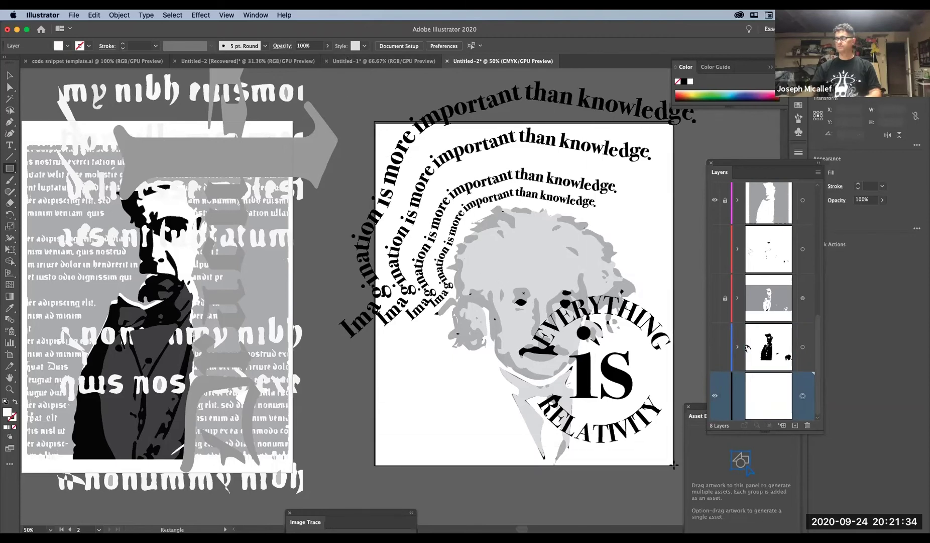
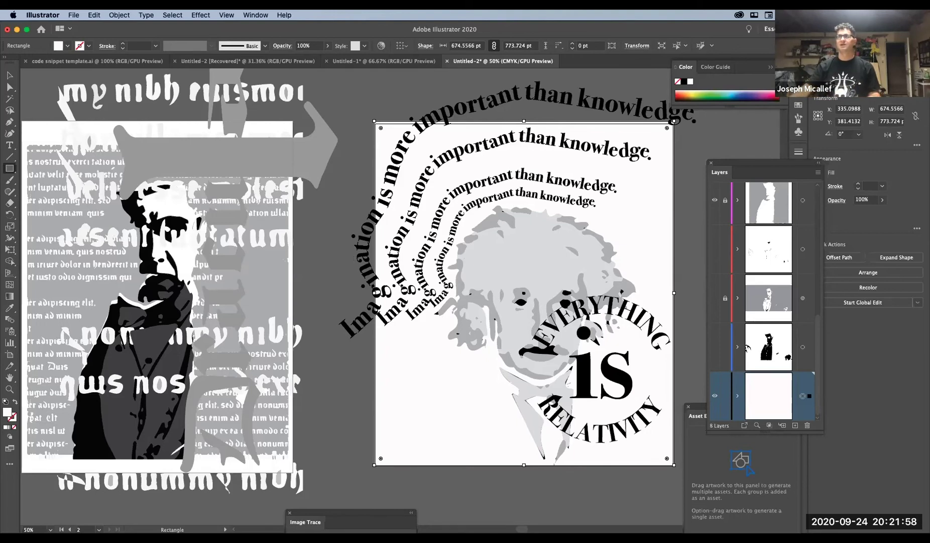
- Show the Asset Export panel and place it beside the Einstein artboard
key("super+minus")
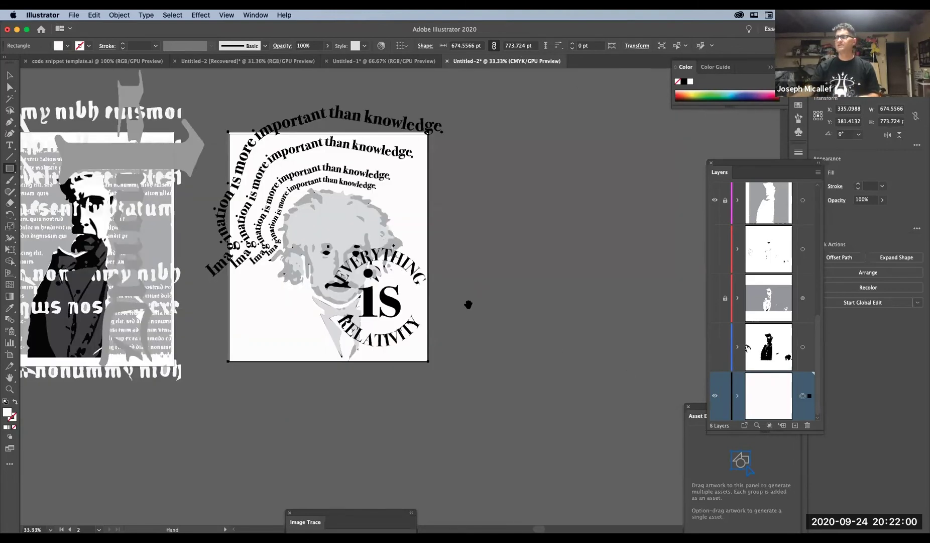
left_click(248, 16)
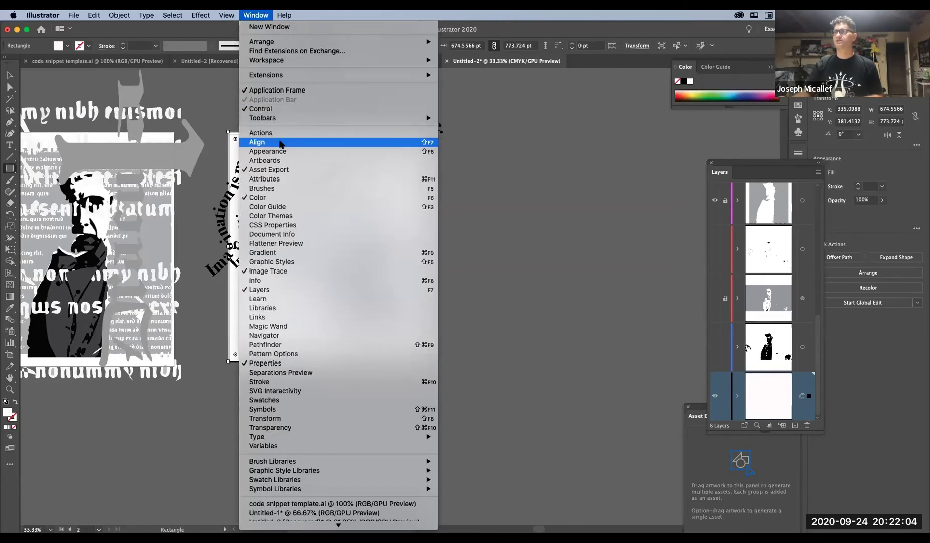
left_click(285, 171)
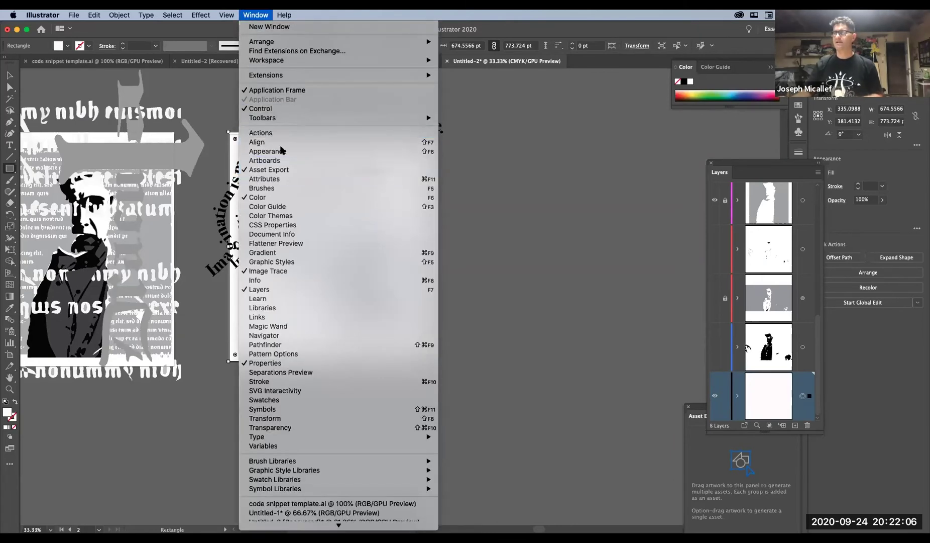
left_click(246, 14)
left_click(252, 15)
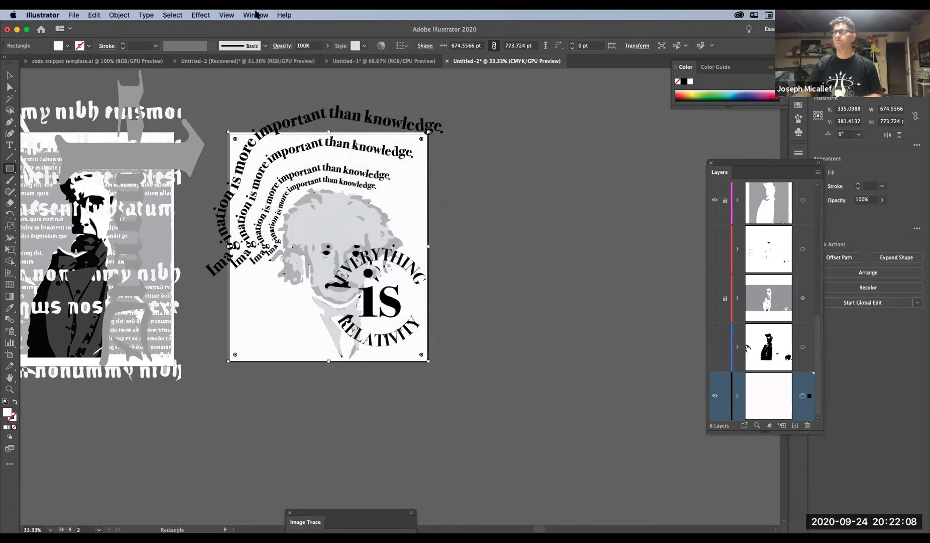
left_click(256, 14)
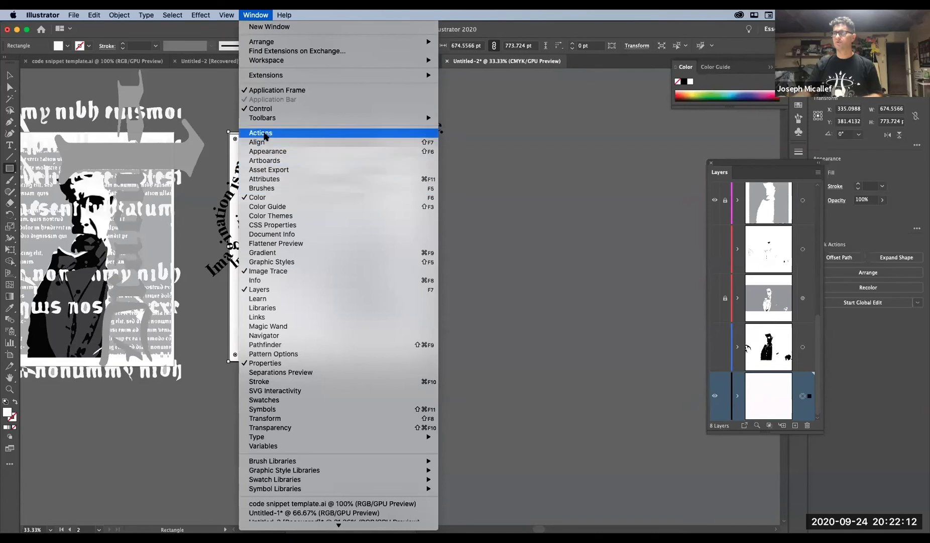
left_click(268, 170)
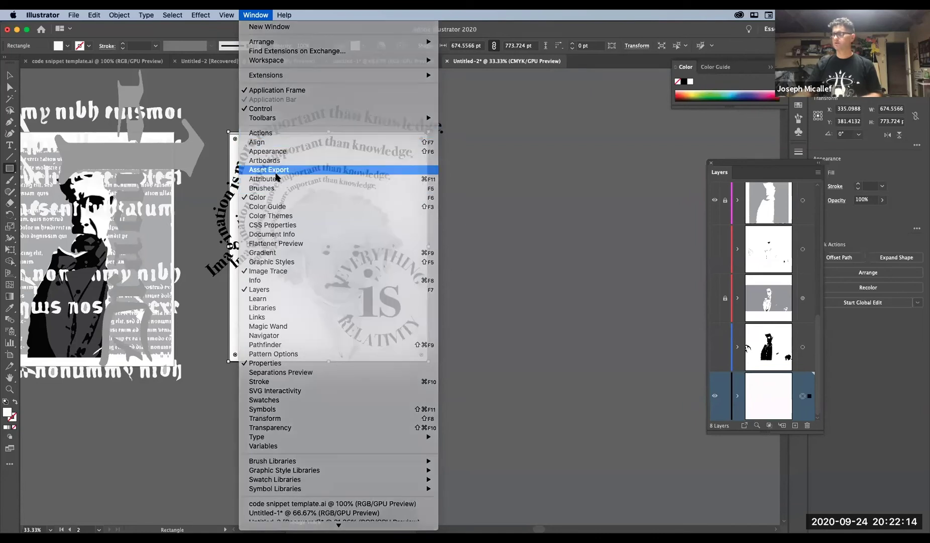
left_click_drag(709, 415, 499, 152)
left_click(73, 14)
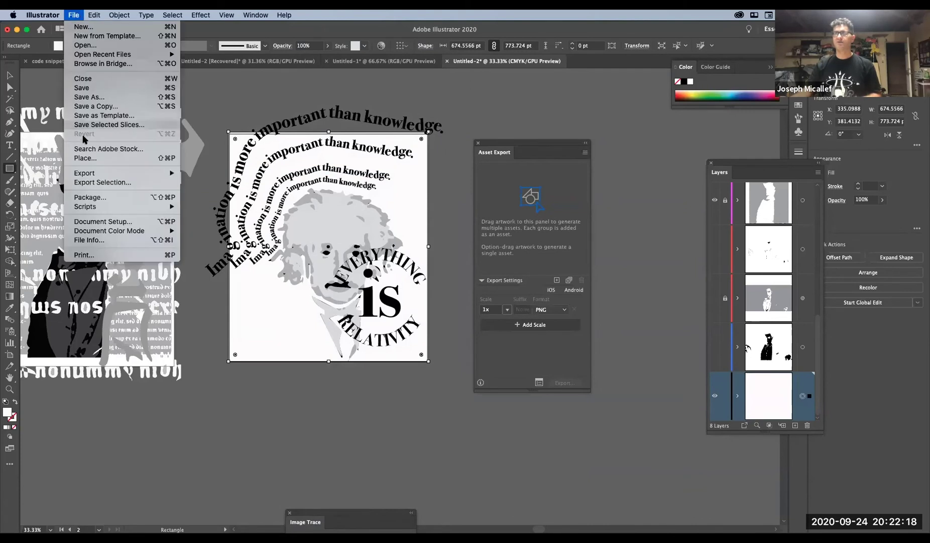
mouse_move(93, 175)
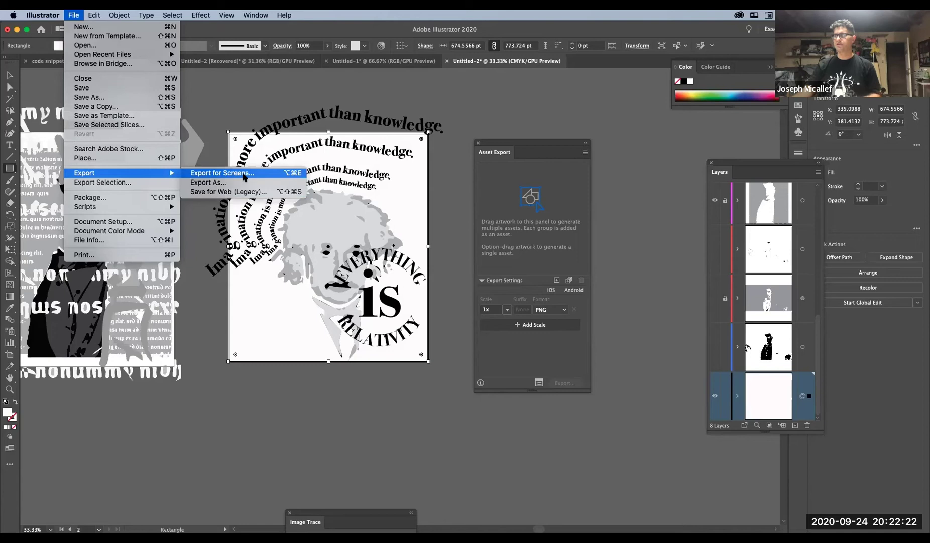
left_click(488, 179)
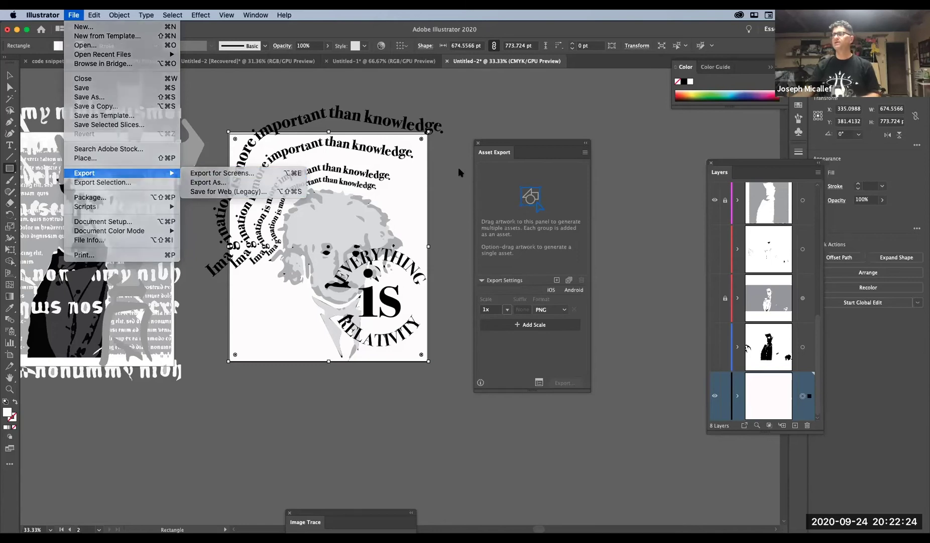
- Select all Einstein artwork, add it to Asset Export as multiple separate assets, and enlarge the panel
left_click(10, 75)
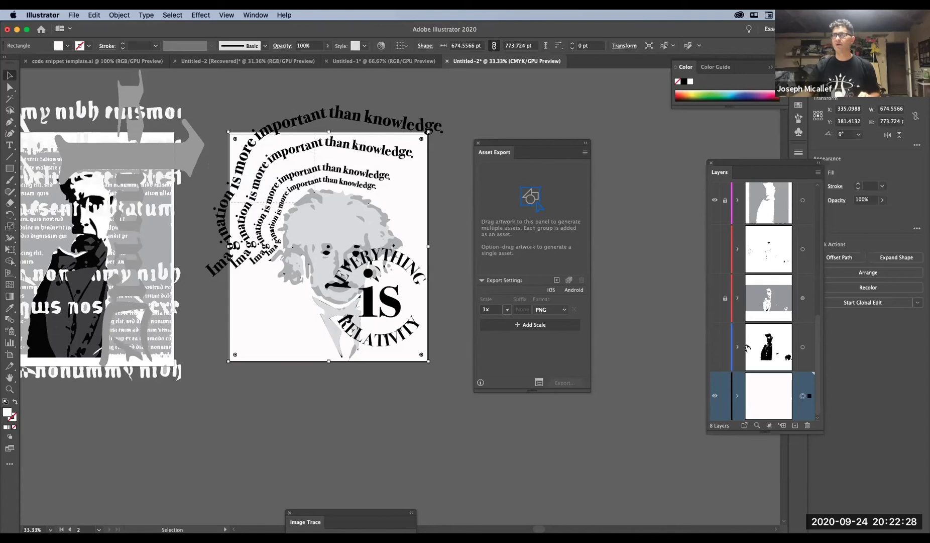
key("super+a")
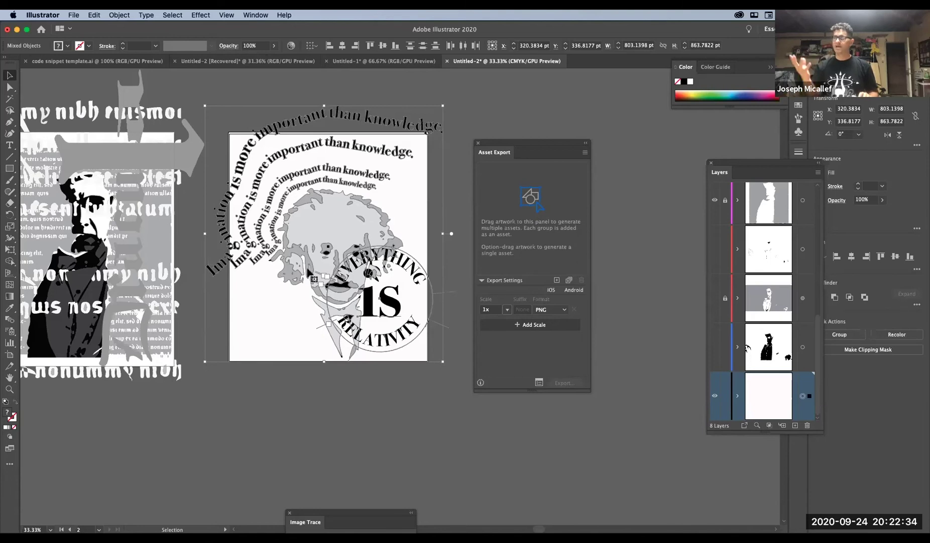
left_click_drag(379, 211, 511, 199)
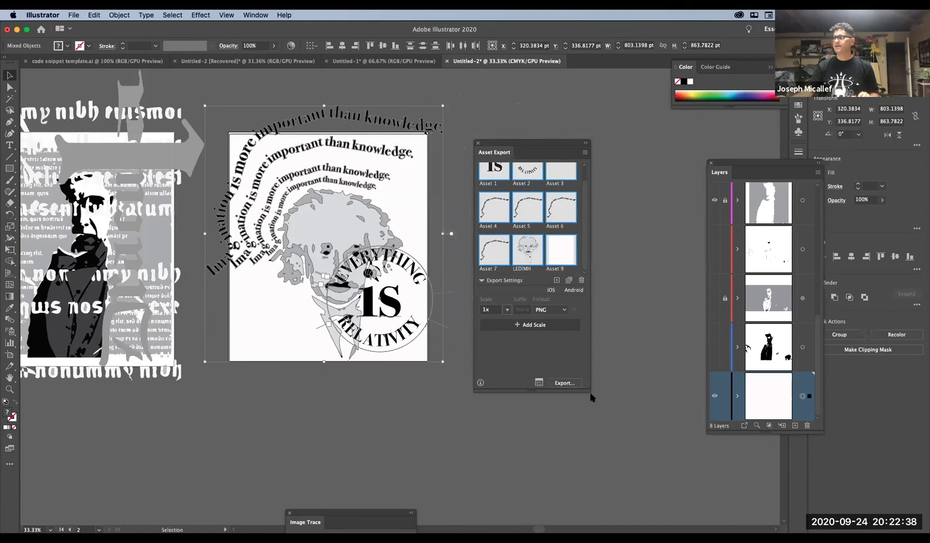
left_click_drag(594, 403, 685, 537)
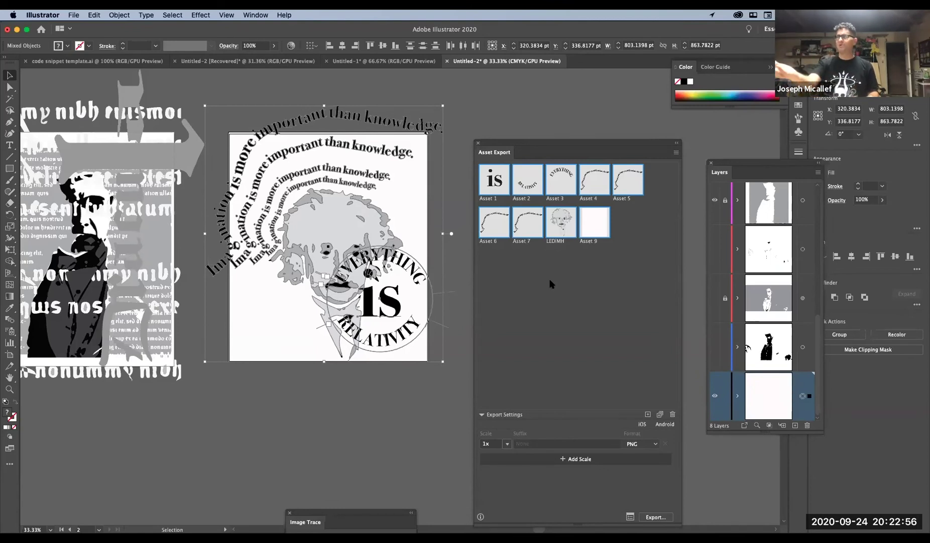
- Delete all the separate export assets and add the whole Einstein artwork as a single asset instead
key("super+a")
key("Delete")
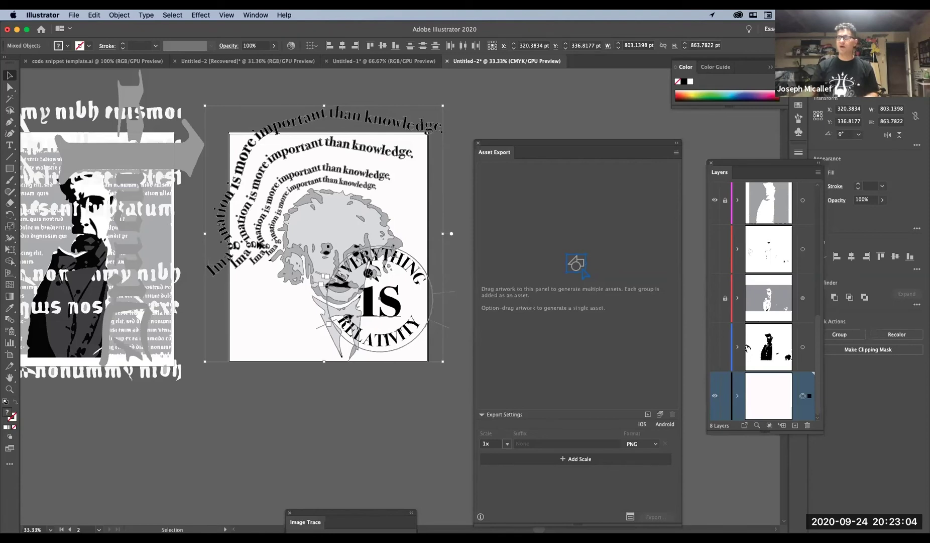
left_click_drag(259, 242, 554, 237)
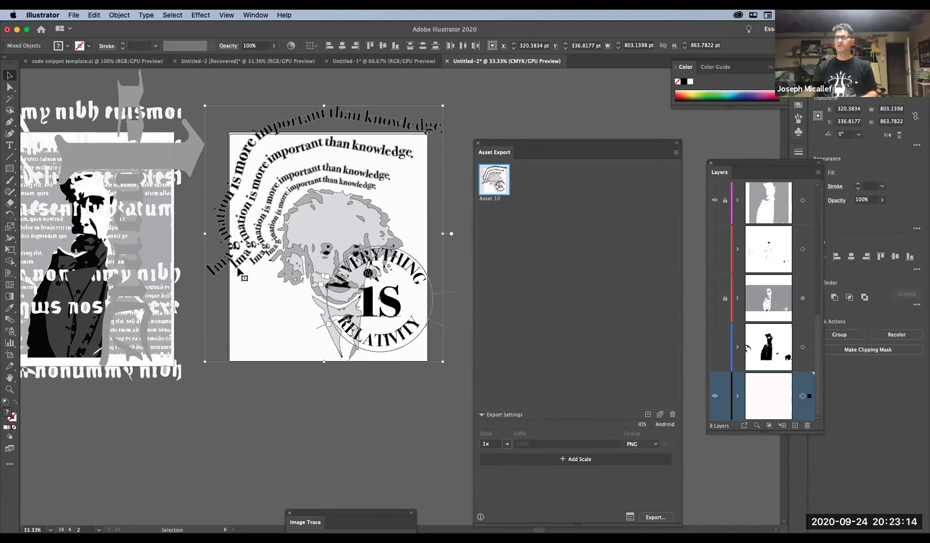
- Deselect the Einstein artwork, make the Dracula artboard active and unlock the Dracula layer
key("super+minus")
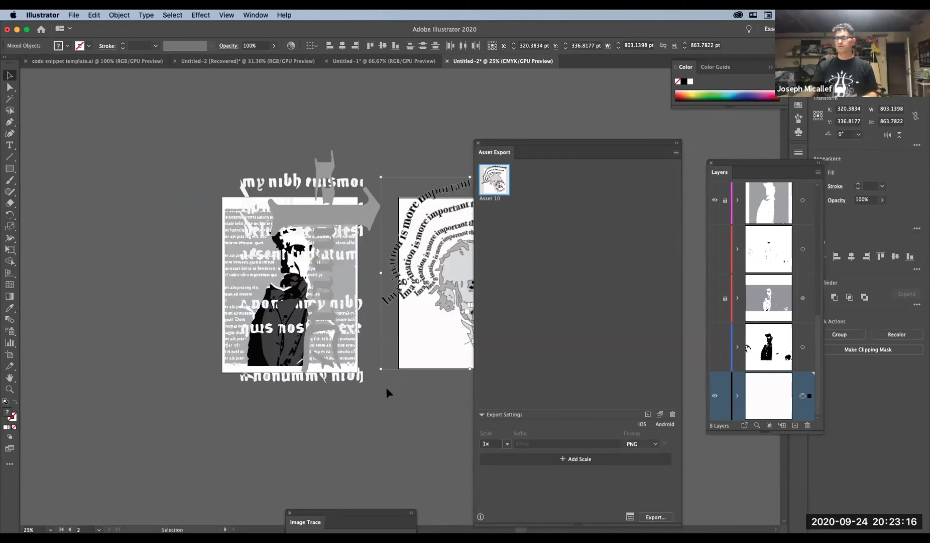
key("super+z")
left_click(271, 409)
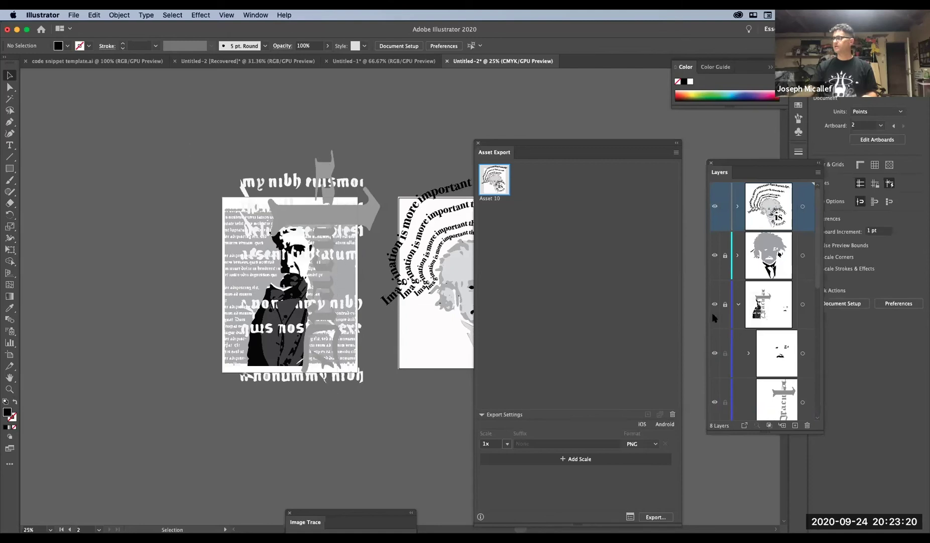
left_click(725, 304)
scroll(723, 353, "down", 3)
scroll(723, 353, "up", 3)
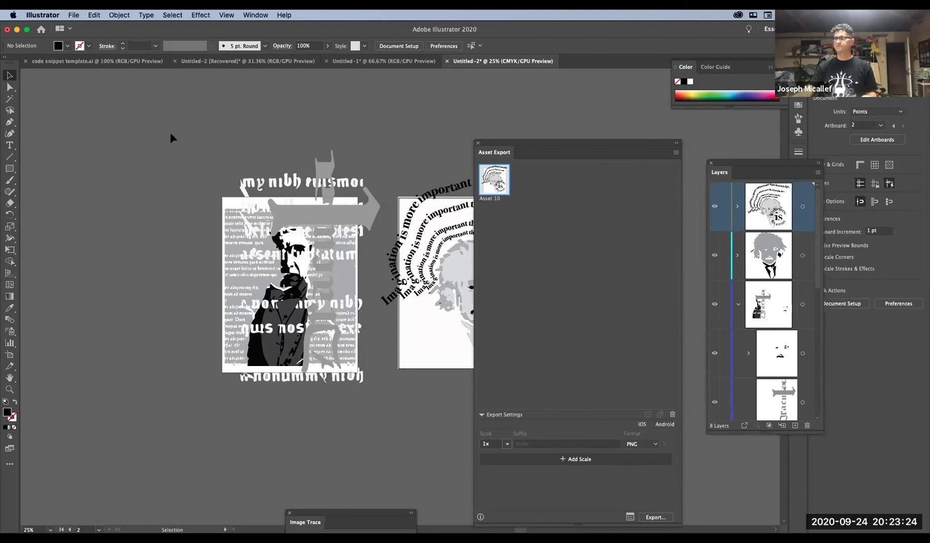
key("super+z")
key("super+z")
left_click(315, 305)
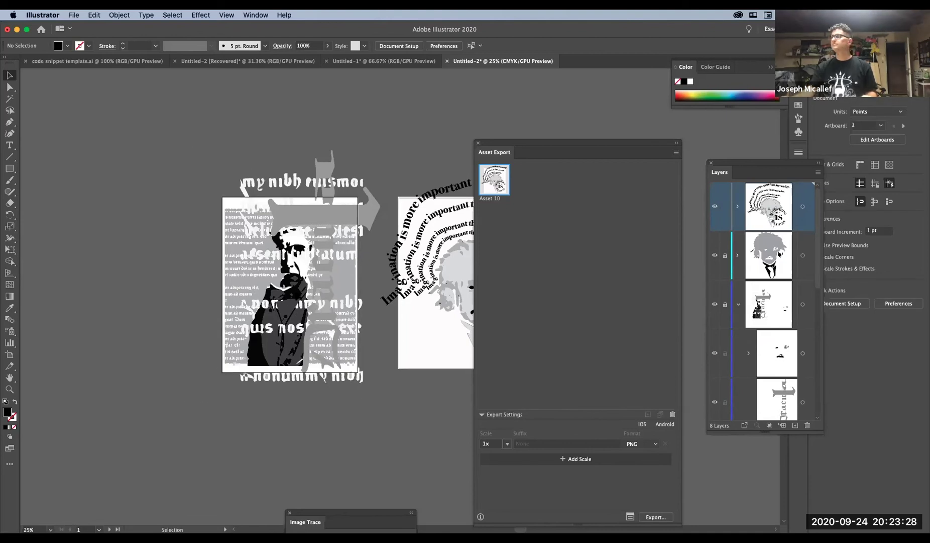
left_click(725, 304)
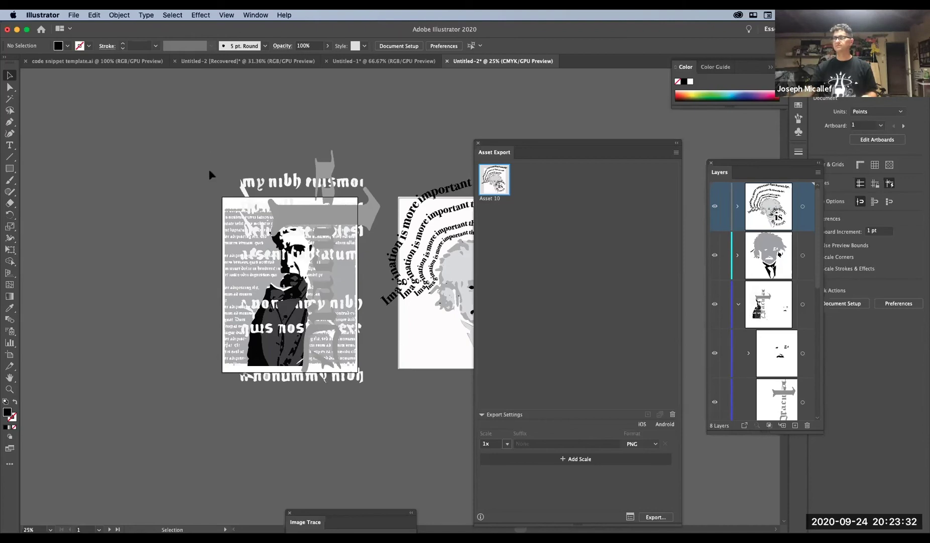
- Select all Dracula artwork on its unlocked layer and add it to Asset Export as a single asset
key("super+a")
left_click(141, 125)
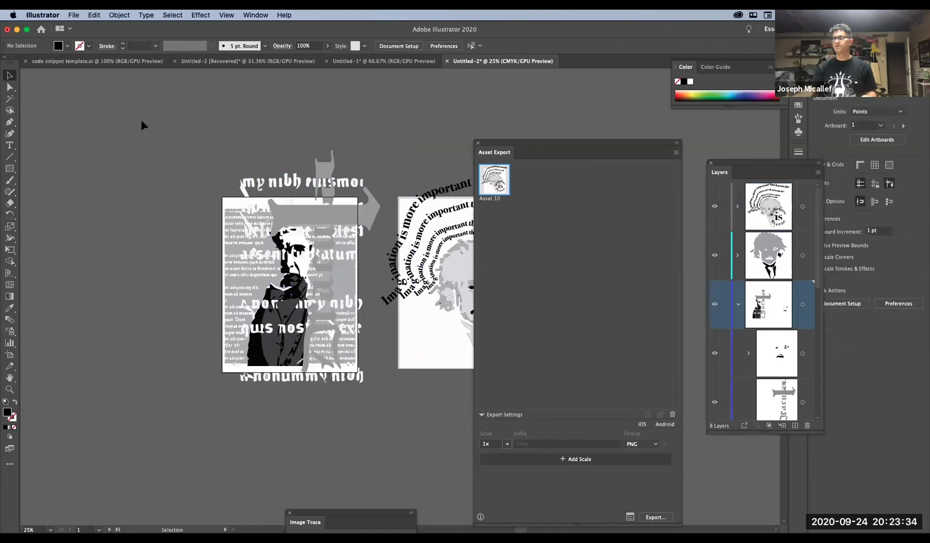
key("super+a")
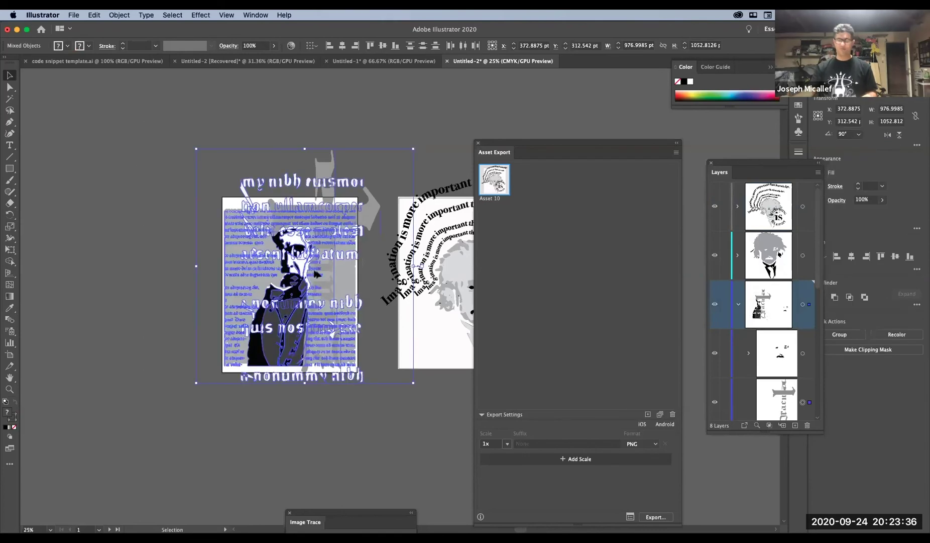
left_click_drag(304, 224, 634, 214)
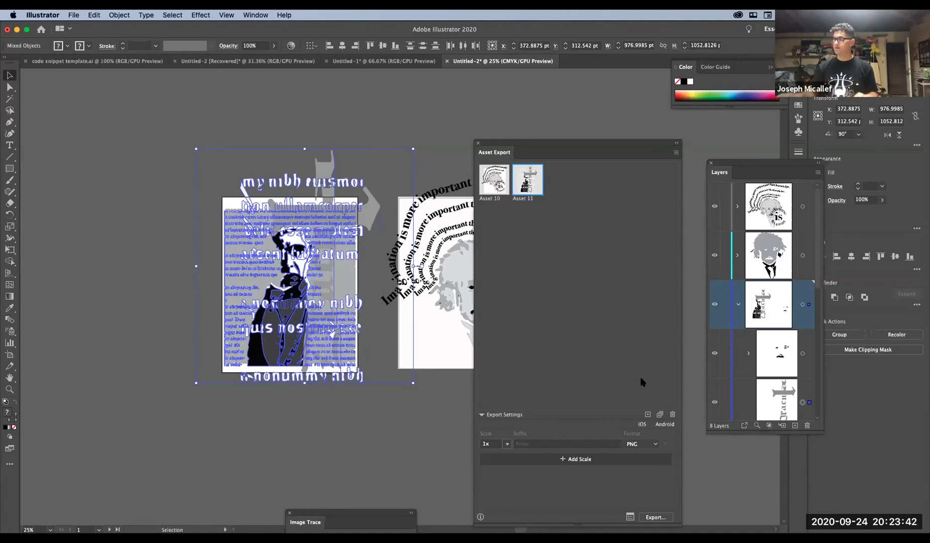
- Deselect the artwork, move the Asset Export panel higher and select both the Einstein and Dracula assets
left_click(545, 116)
left_click_drag(513, 143, 498, 57)
left_click(480, 93)
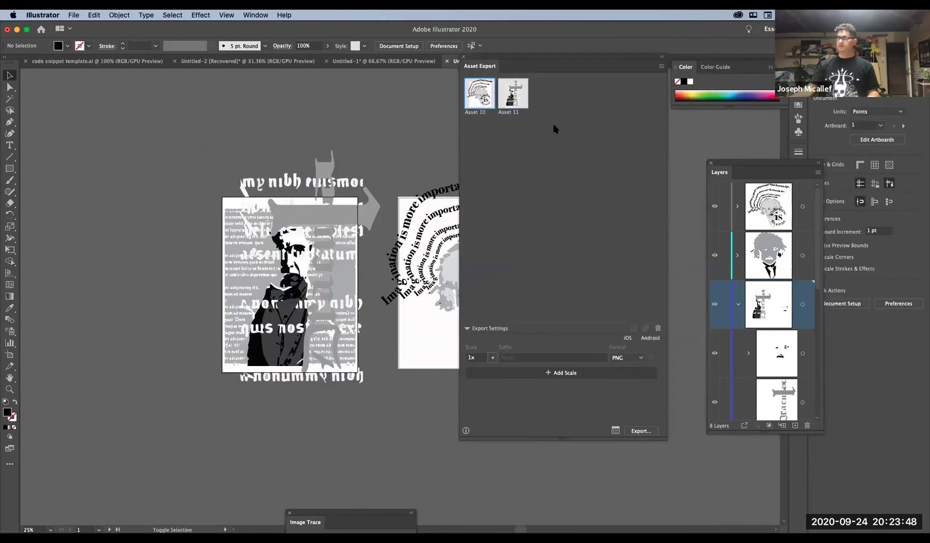
left_click(509, 100, "shift")
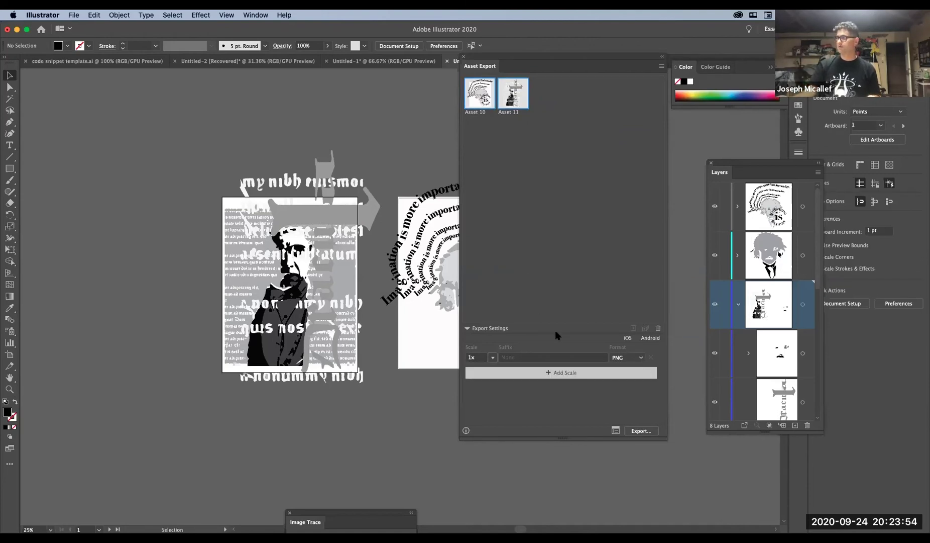
- Add a second export setting for the two assets and set its format to PDF
left_click(567, 374)
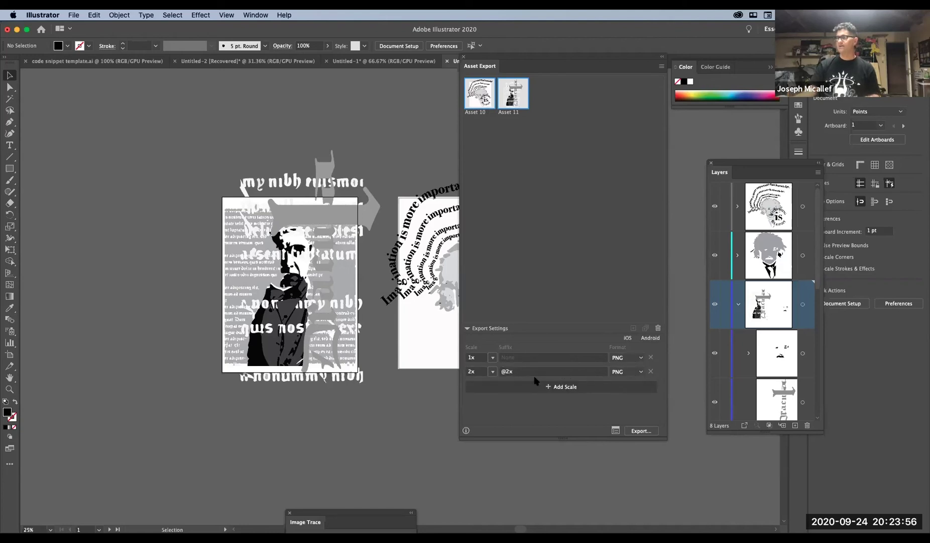
left_click(633, 375)
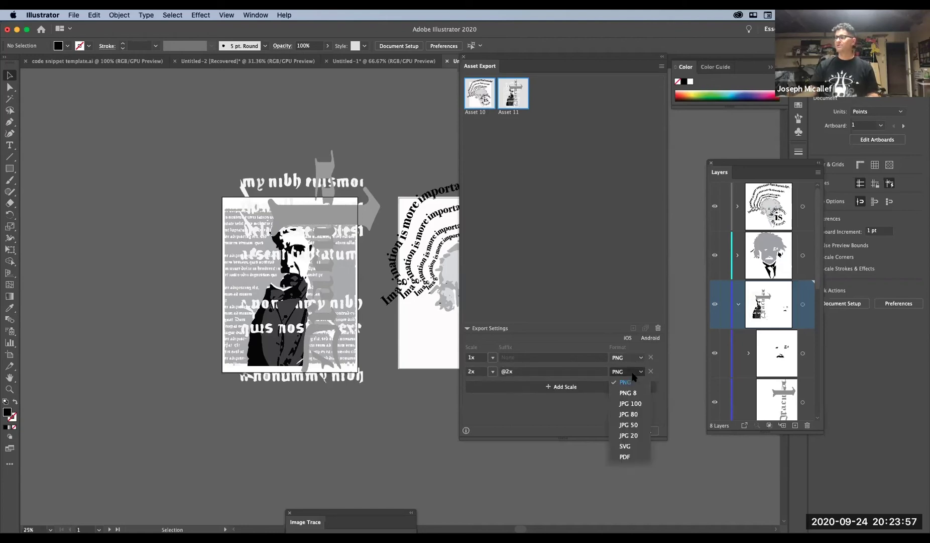
left_click(632, 405)
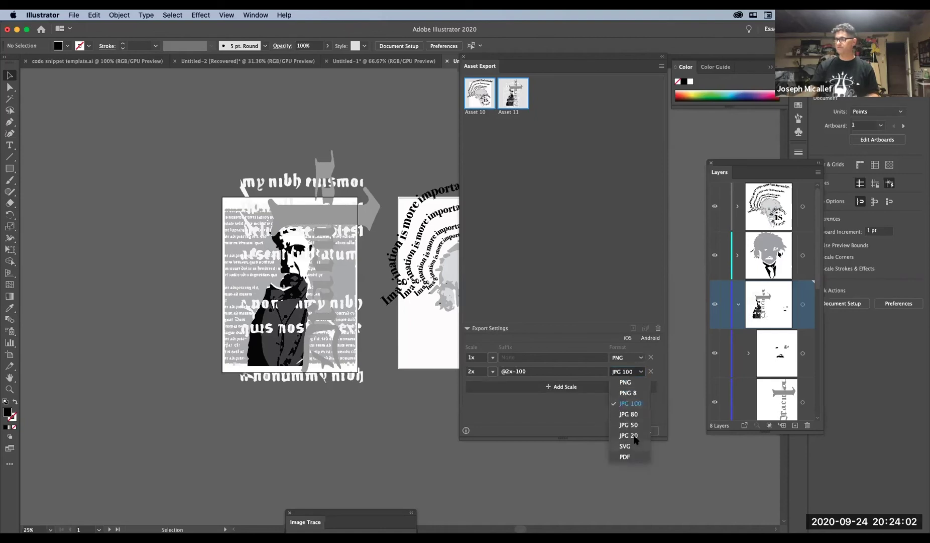
left_click(625, 455)
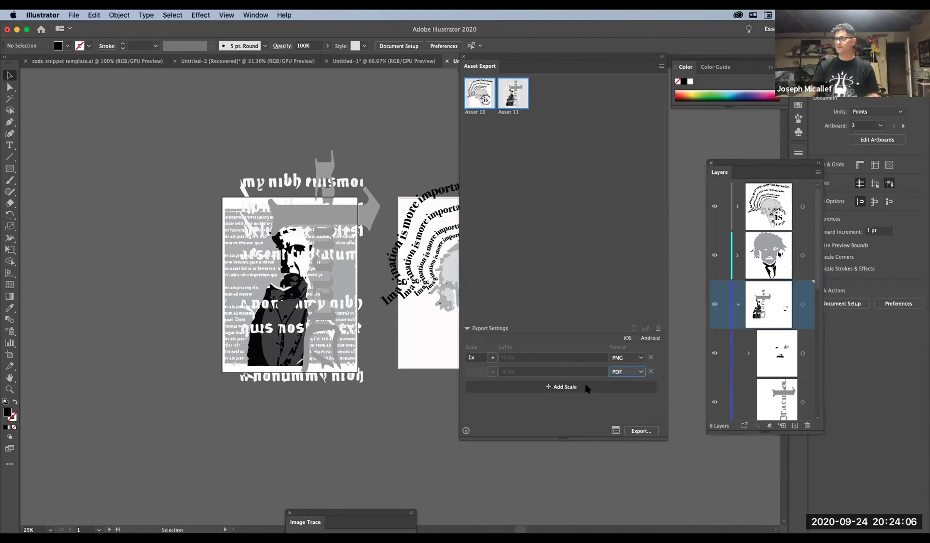
- Export both selected assets with the PNG and PDF settings to the Desktop folder
left_click(638, 431)
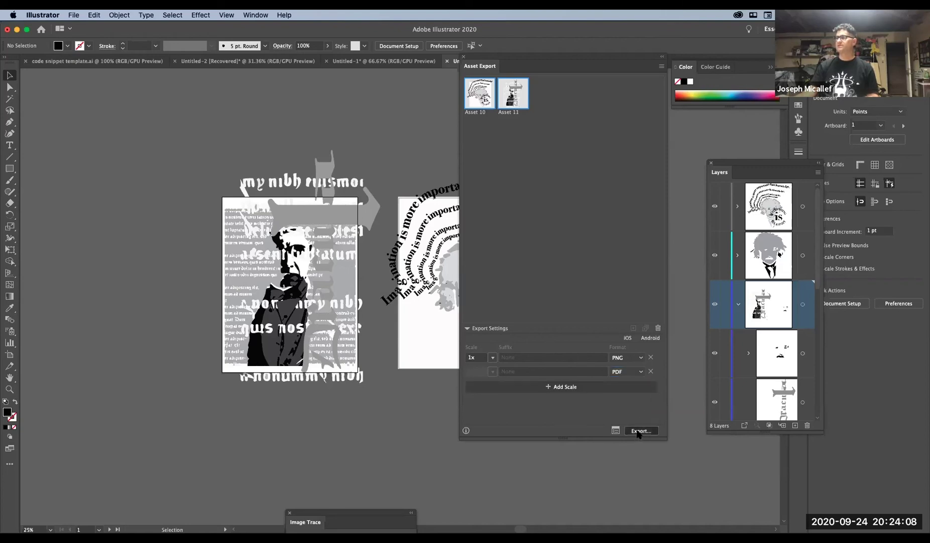
left_click(638, 431)
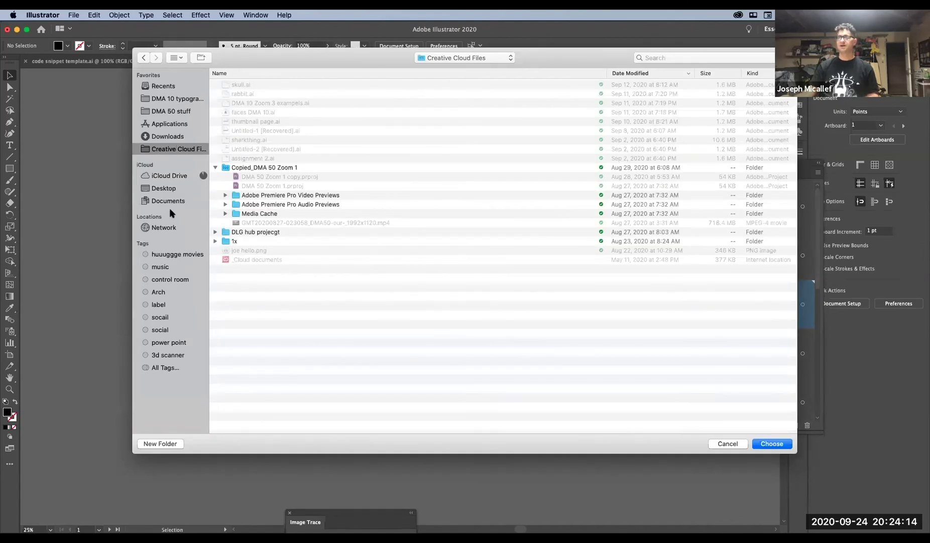
left_click(170, 191)
left_click(770, 442)
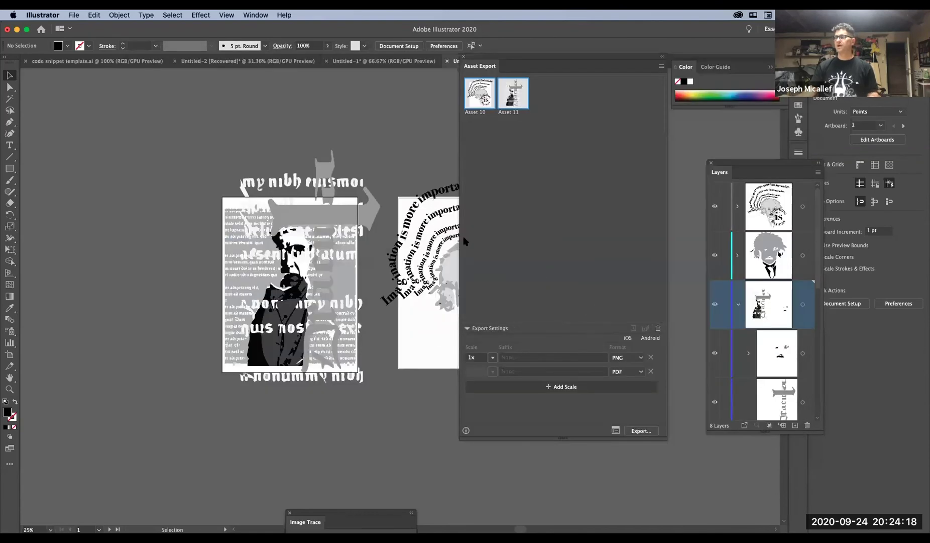
- Switch to Finder with other apps hidden, open the exported PDF folder on the Desktop and show its files as icons
key("super+Tab")
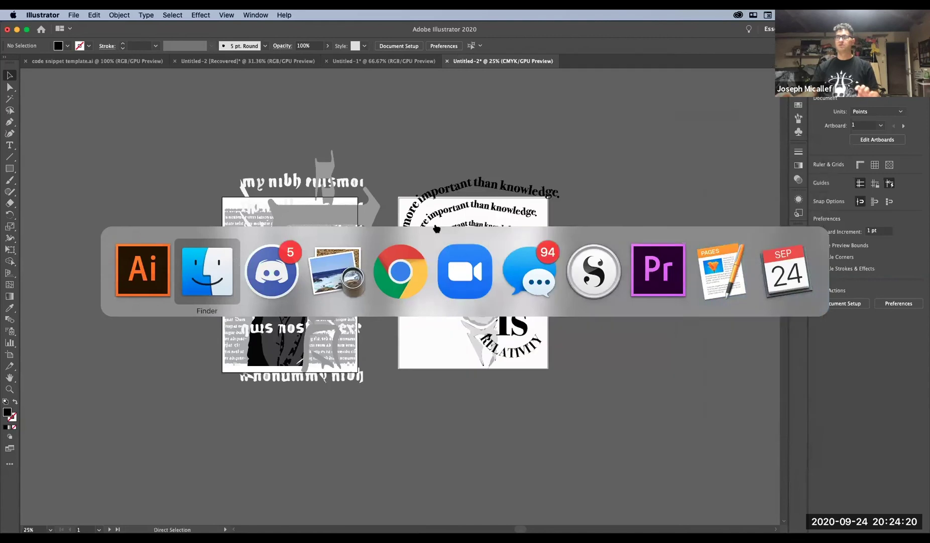
key("super+alt+h")
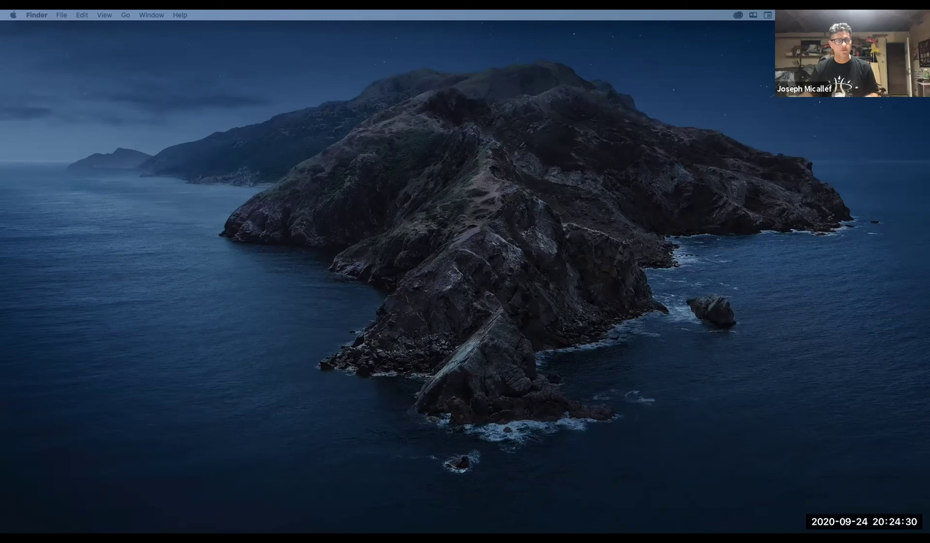
key("F11")
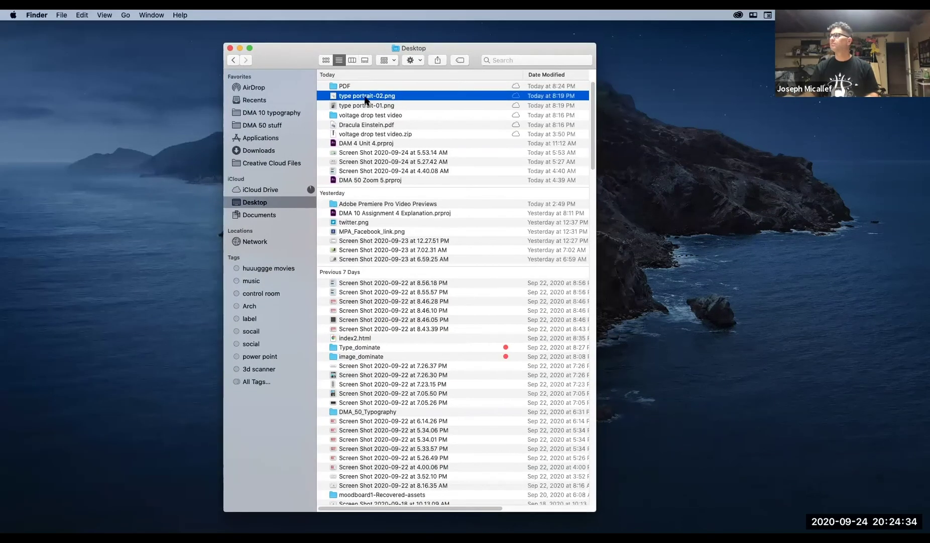
left_click(346, 86)
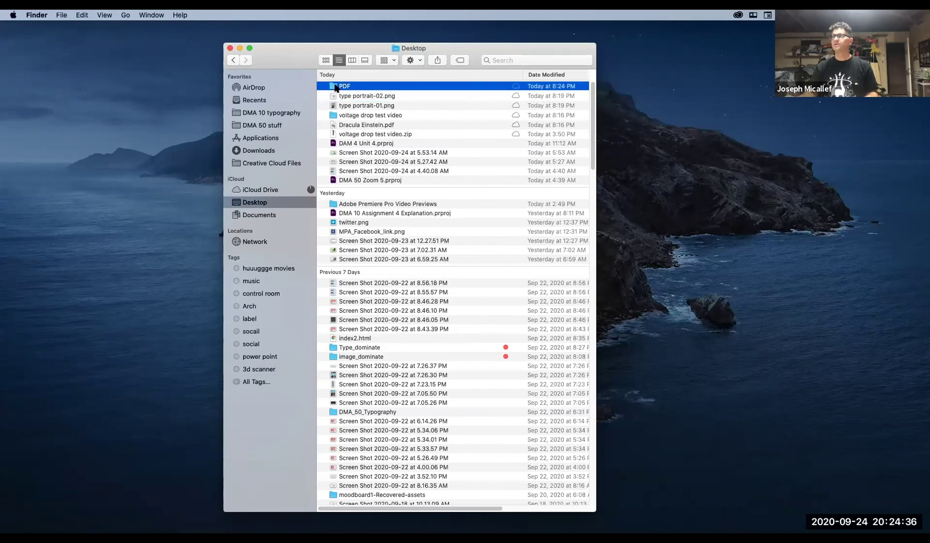
double_click(336, 86)
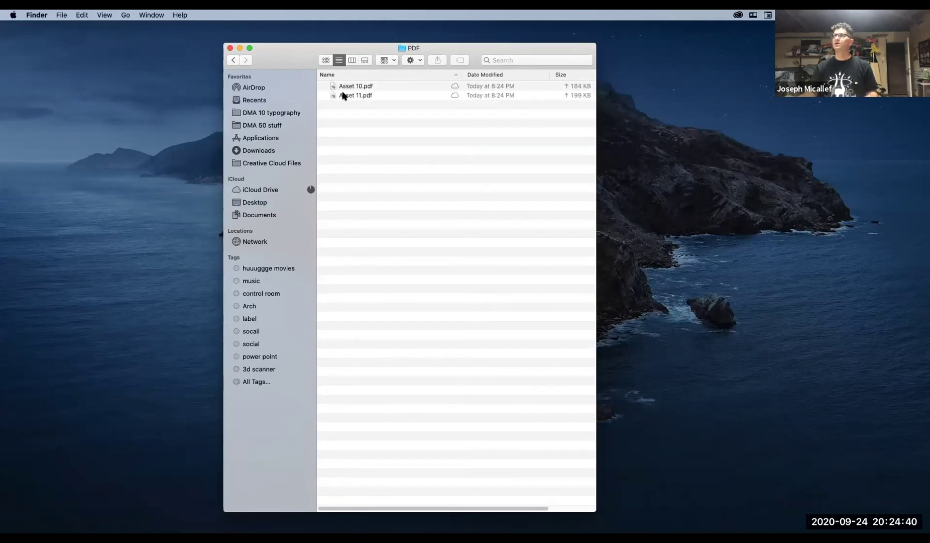
left_click(343, 95)
left_click(326, 60)
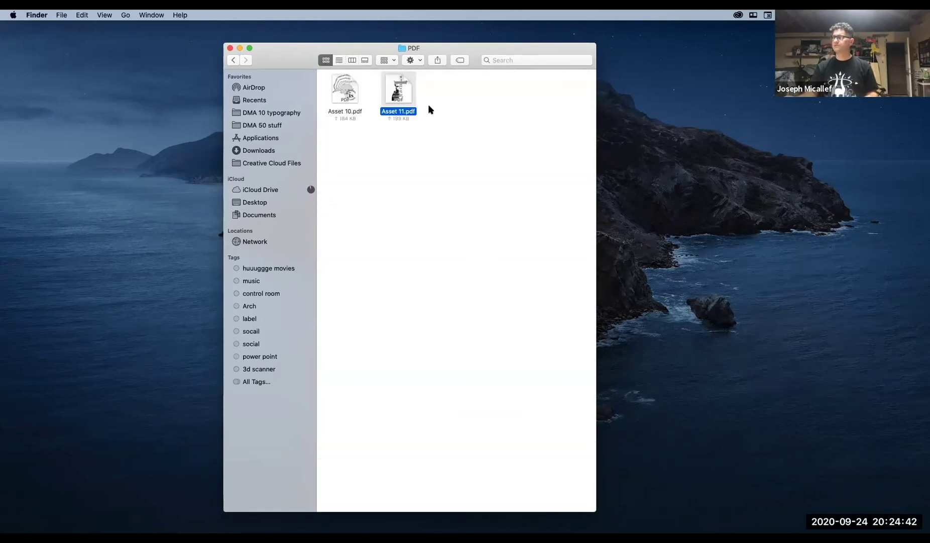
- Open Asset 10.pdf in Preview and look over the exported Einstein artwork
double_click(345, 90)
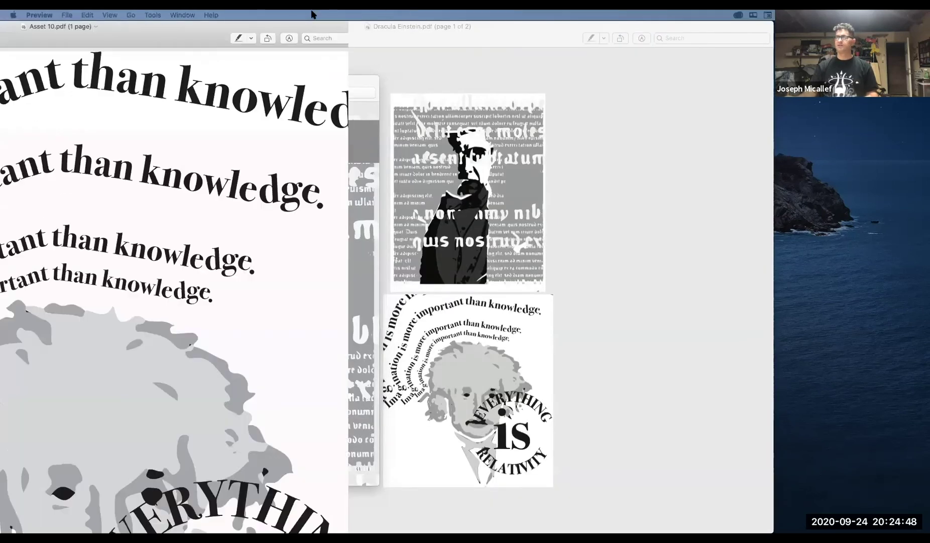
scroll(420, 268, "down", 5)
scroll(420, 268, "up", 5)
scroll(420, 269, "down", 5)
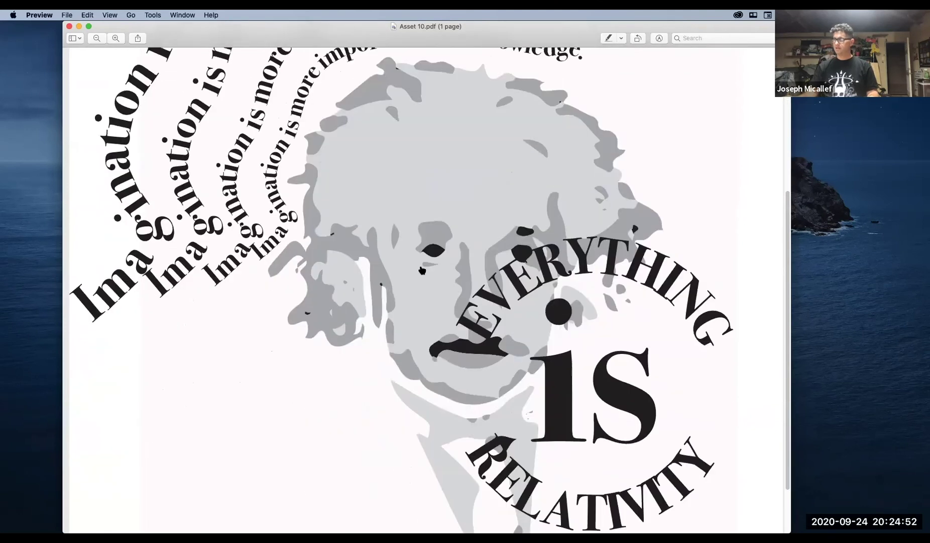
- Switch back to Illustrator, clear the suffix of the 1x PNG export setting and remove the PDF export setting
key("super+Tab")
key("super+Tab")
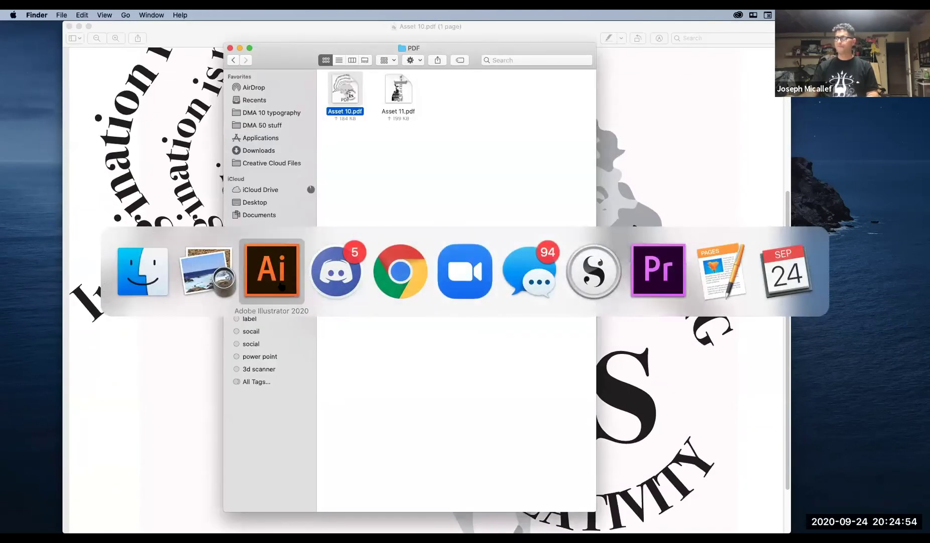
left_click(281, 285)
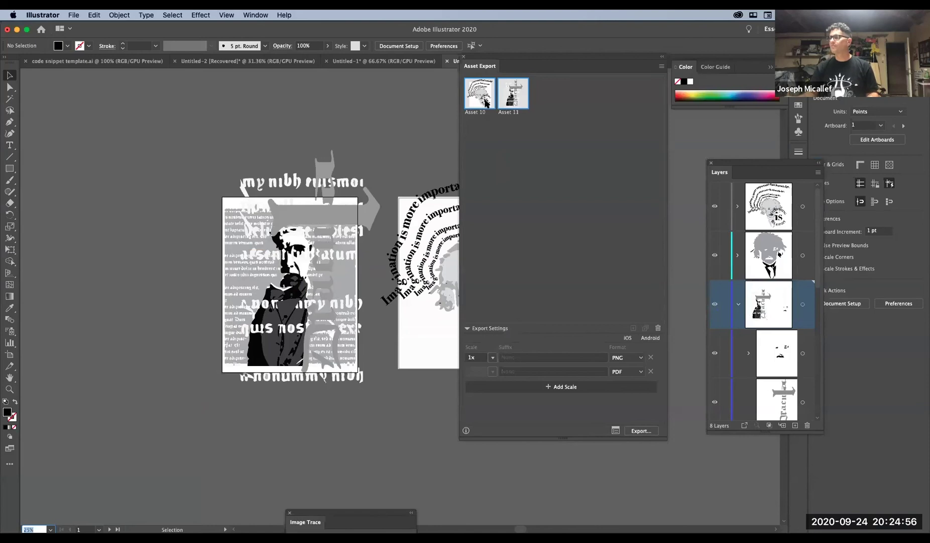
left_click(560, 357)
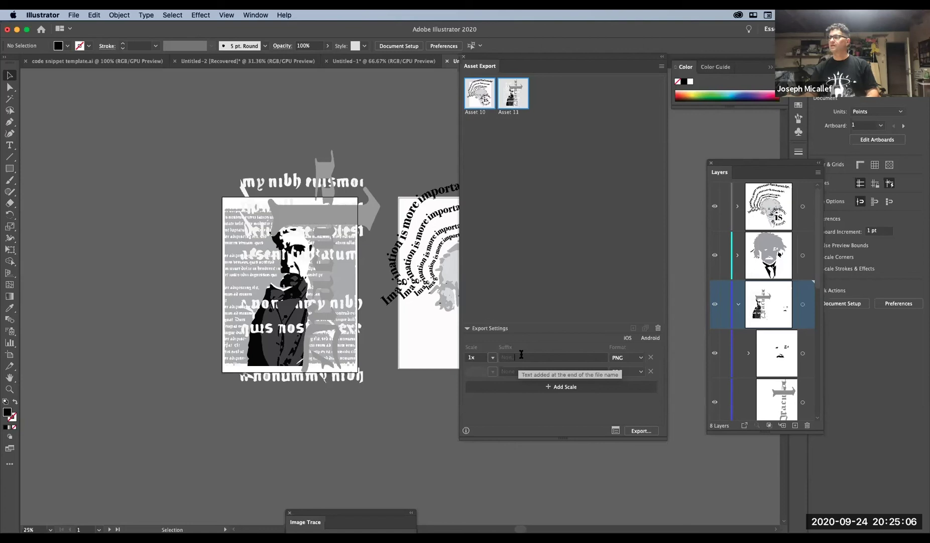
left_click_drag(522, 354, 501, 358)
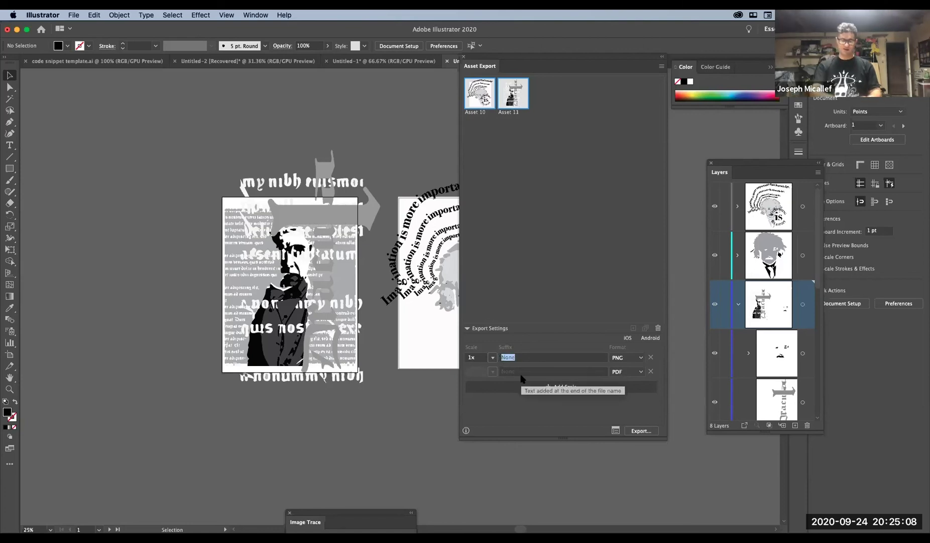
key("BackSpace")
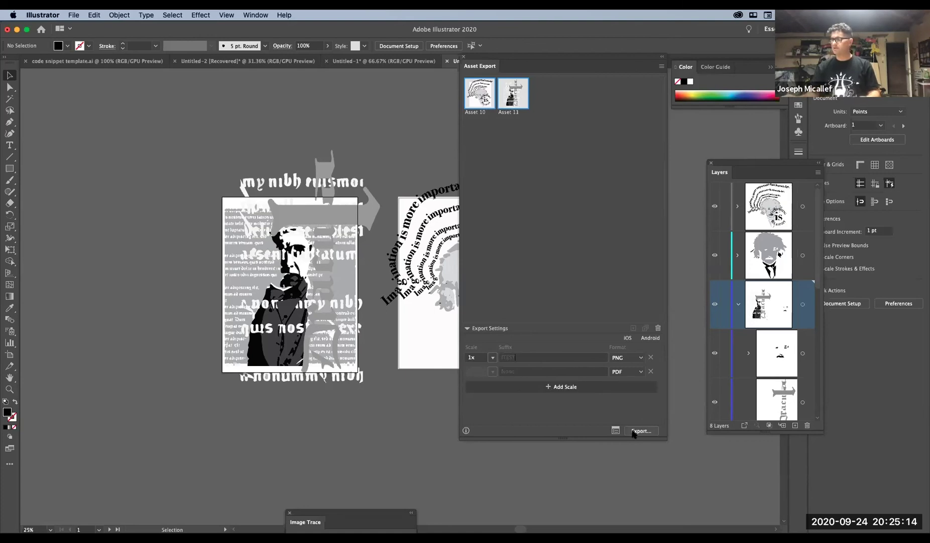
left_click(652, 371)
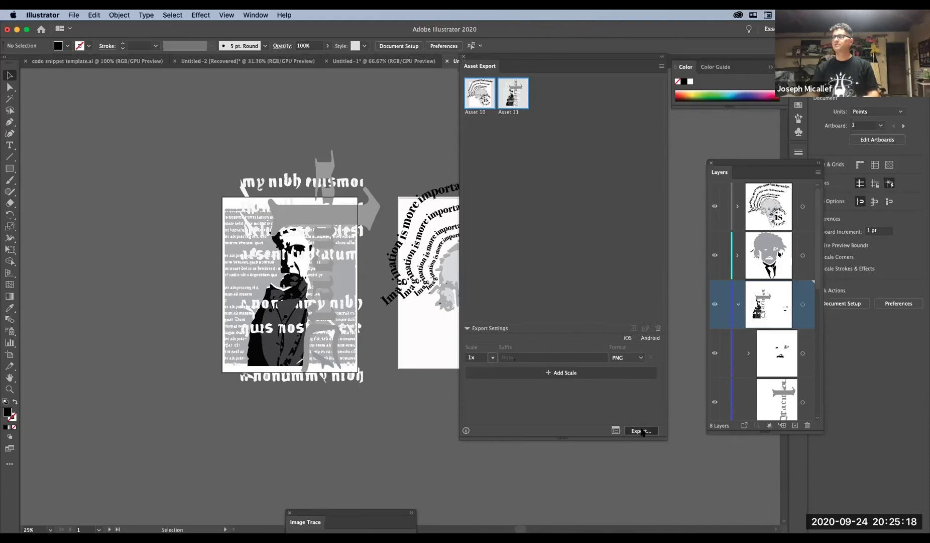
- Export both assets to the Desktop as PNG, replacing Asset 10.png and Asset 11.png, and select the white rectangle behind Einstein
left_click(642, 431)
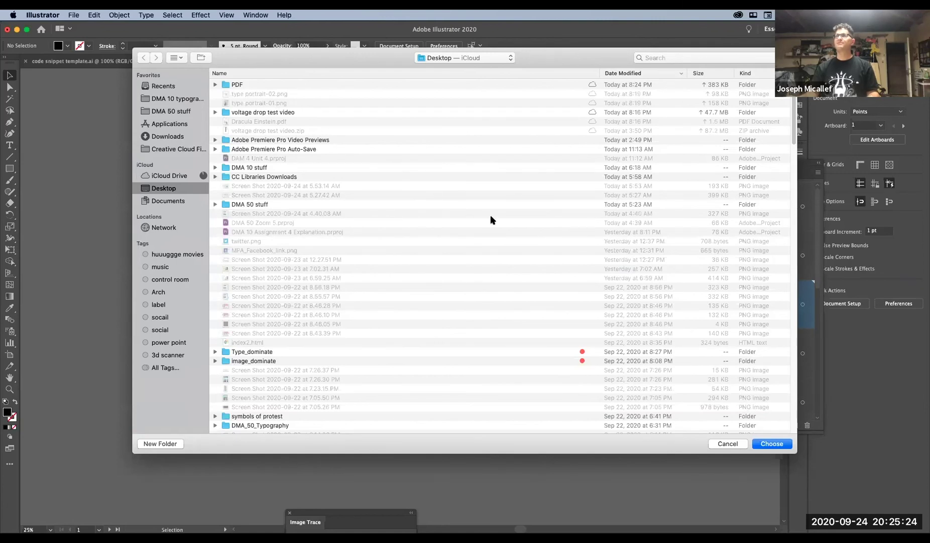
left_click(779, 443)
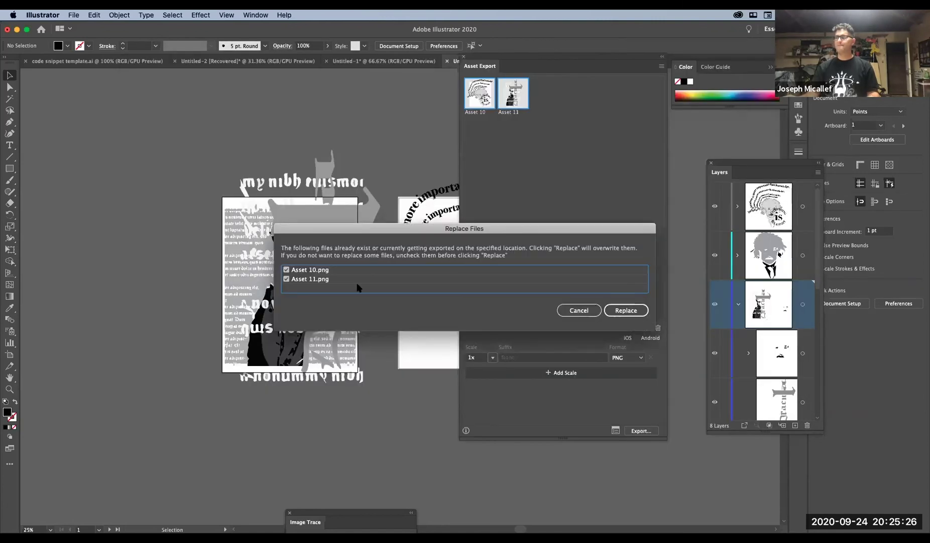
left_click(623, 310)
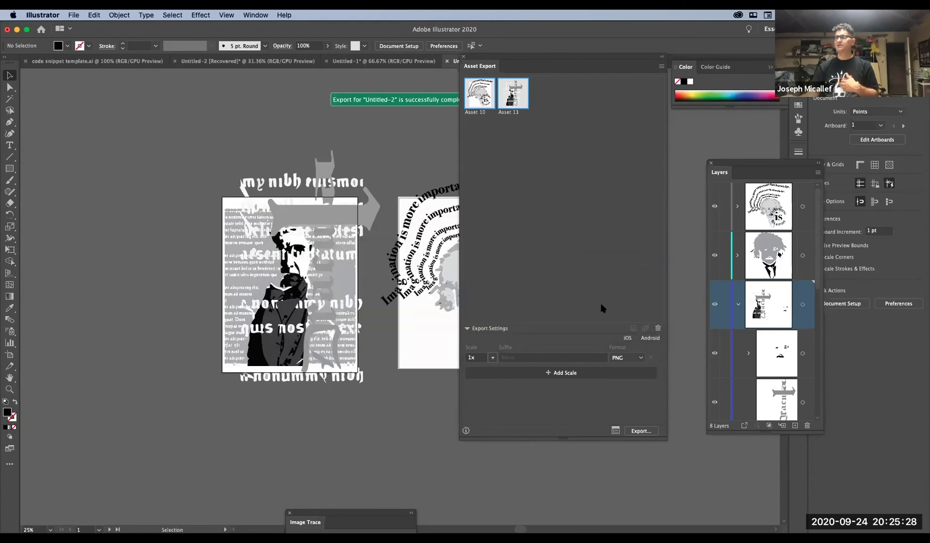
left_click(397, 255)
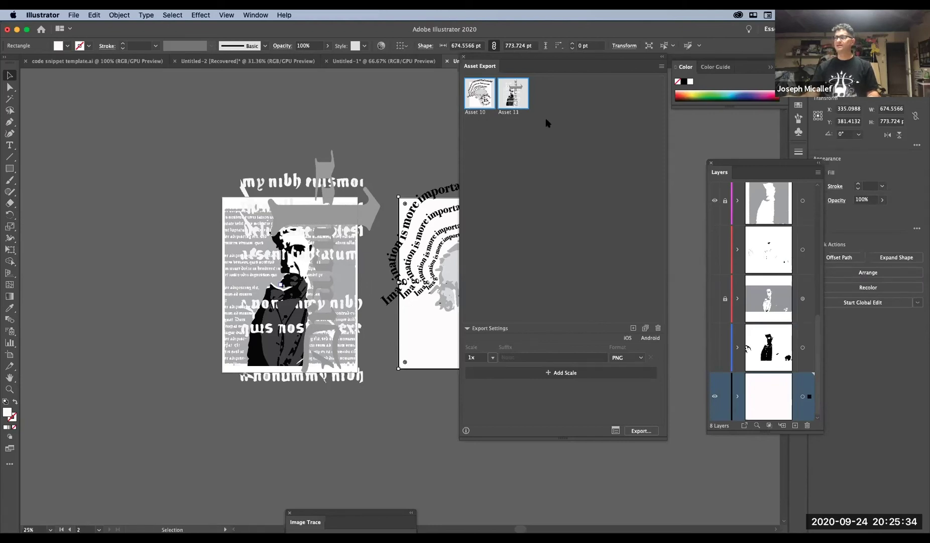
- Switch to Finder, go back to the Desktop folder and open type portrait-01.png and type portrait-02.png in Preview
key("super+Tab")
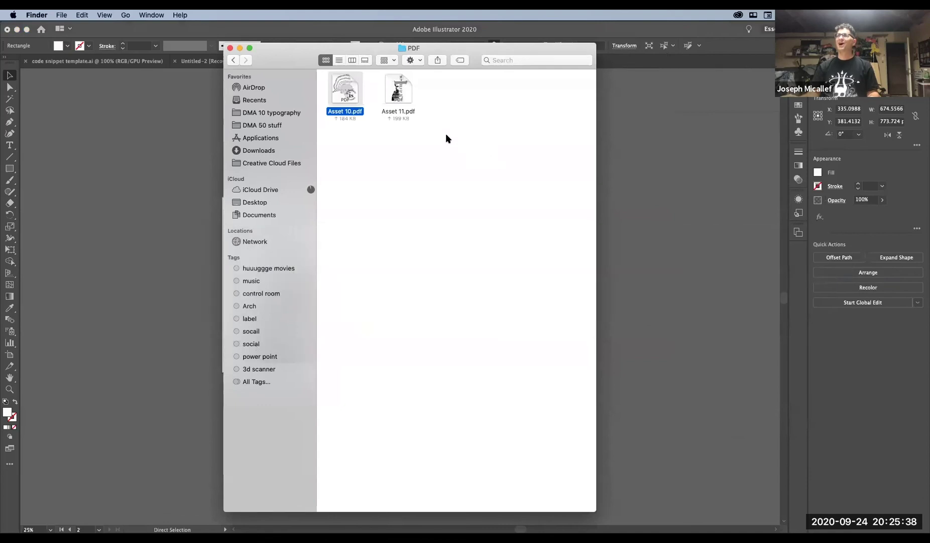
left_click(395, 89)
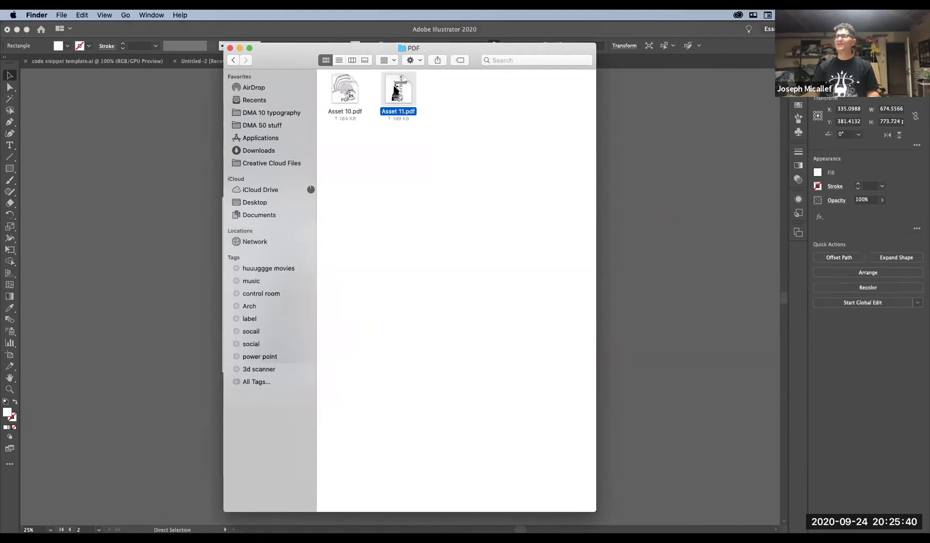
left_click(234, 61)
double_click(357, 103)
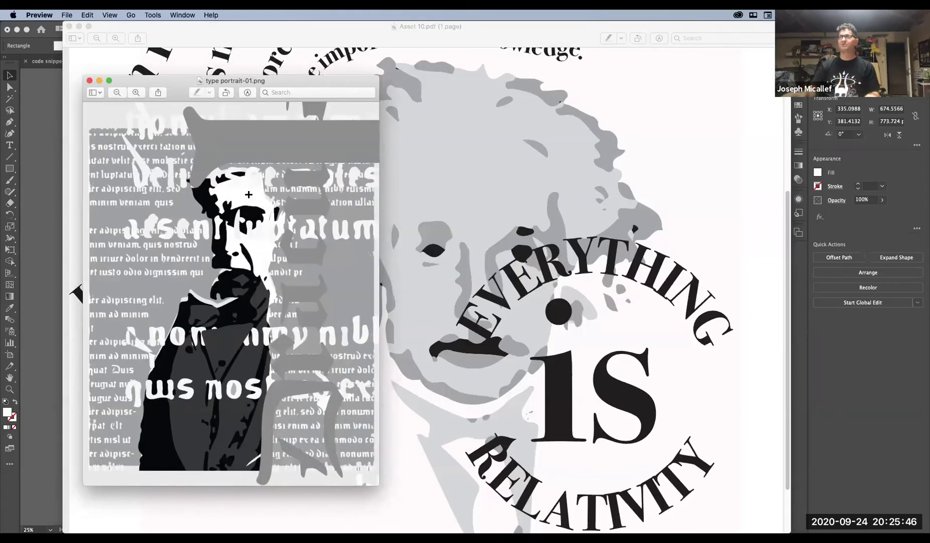
key("super+Tab")
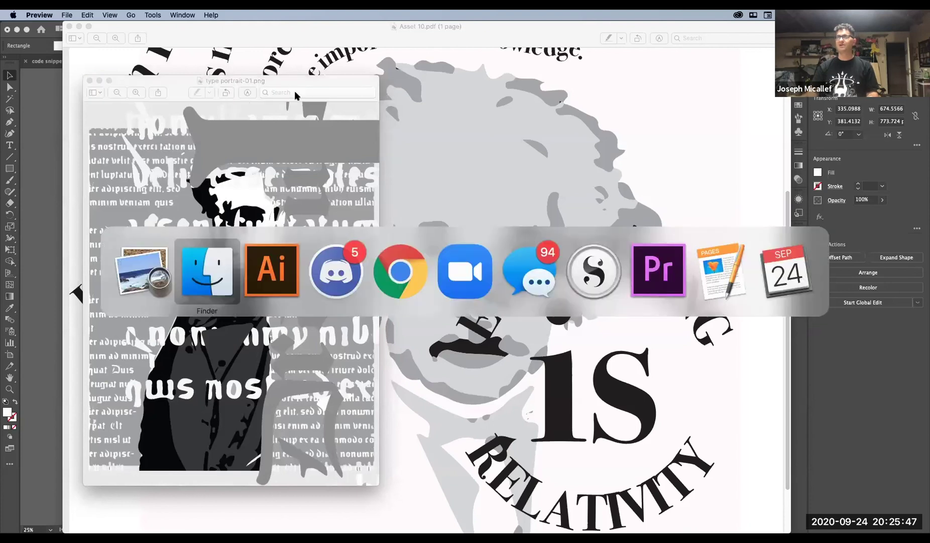
left_click(336, 96)
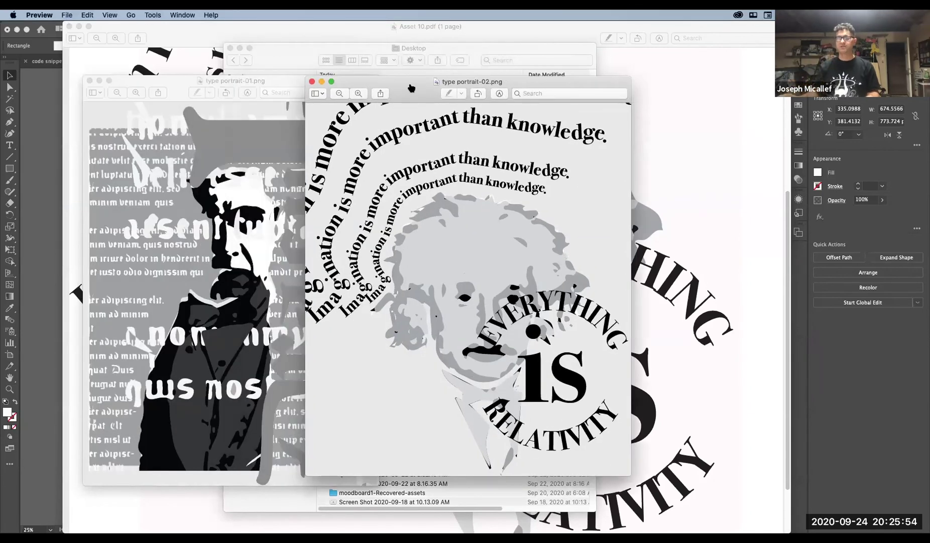
key("super+Tab")
key("super+Tab")
key("super+Tab")
key("super+Tab")
key("super+Tab")
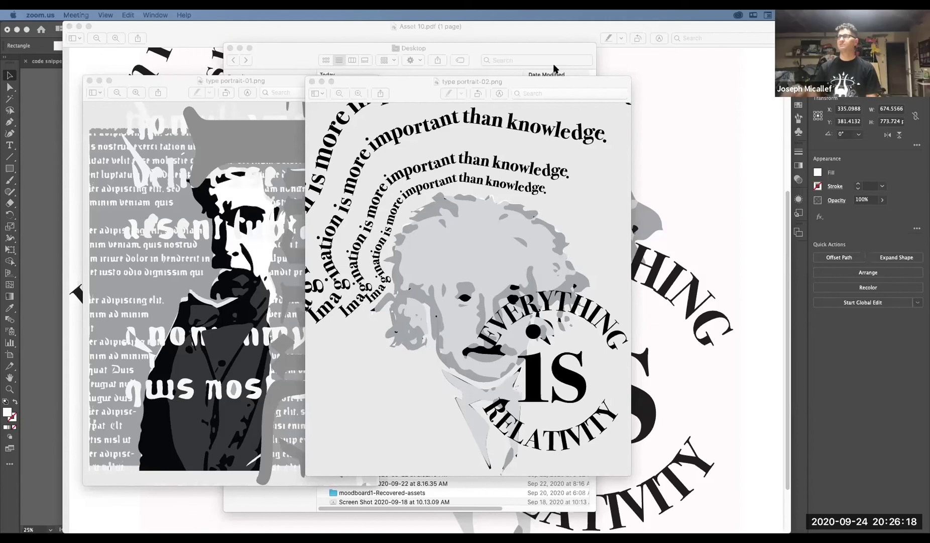
- Arrange the two portrait previews side by side, resizing the type portrait-01.png window to a tall frame beside the Einstein image
left_click_drag(568, 85, 678, 94)
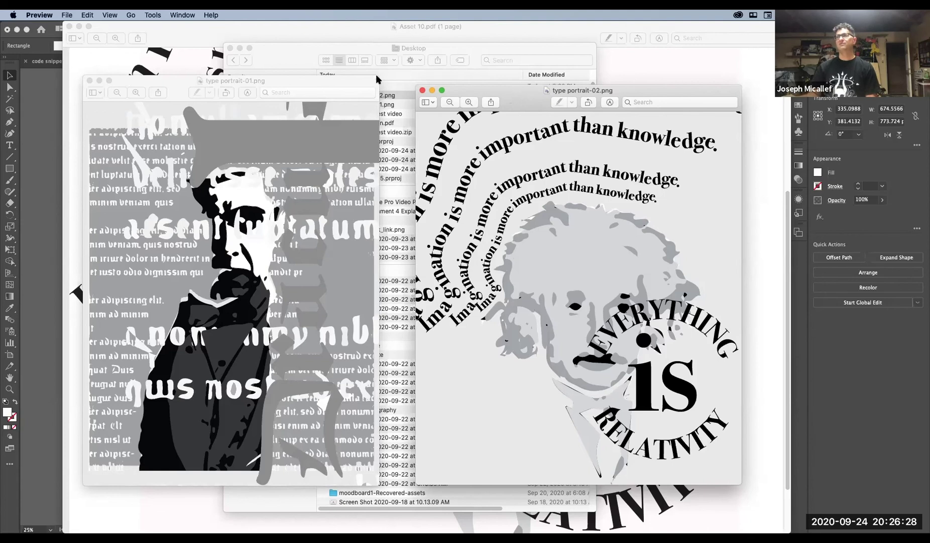
left_click_drag(377, 80, 524, 15)
left_click_drag(82, 481, 18, 532)
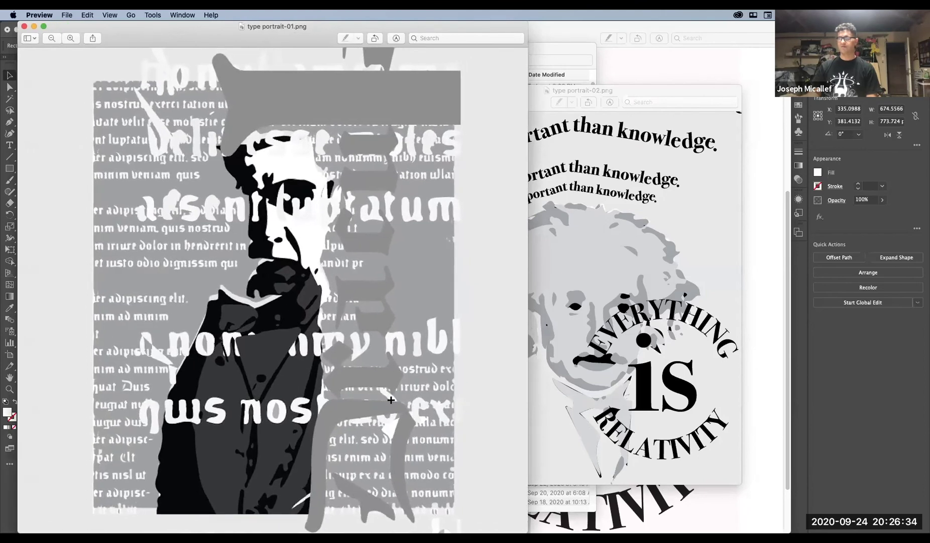
left_click_drag(528, 384, 394, 397)
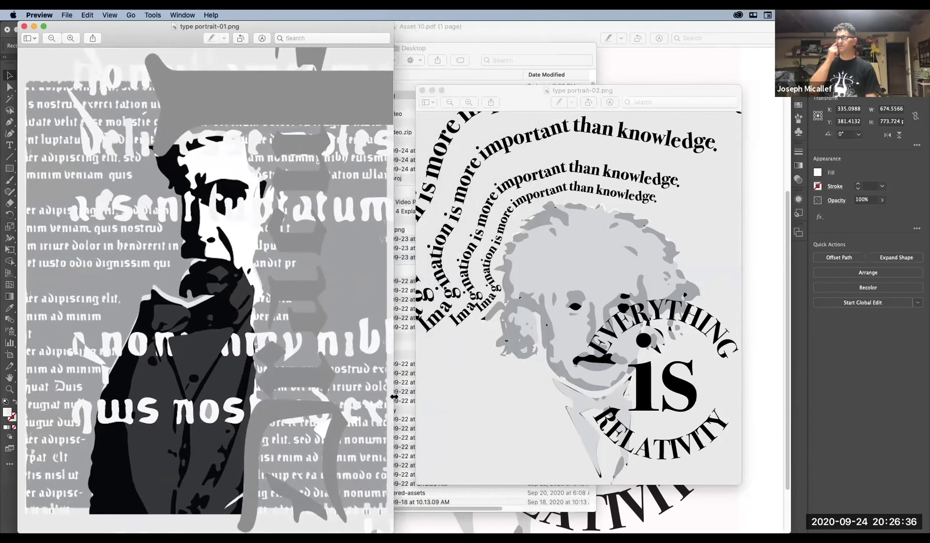